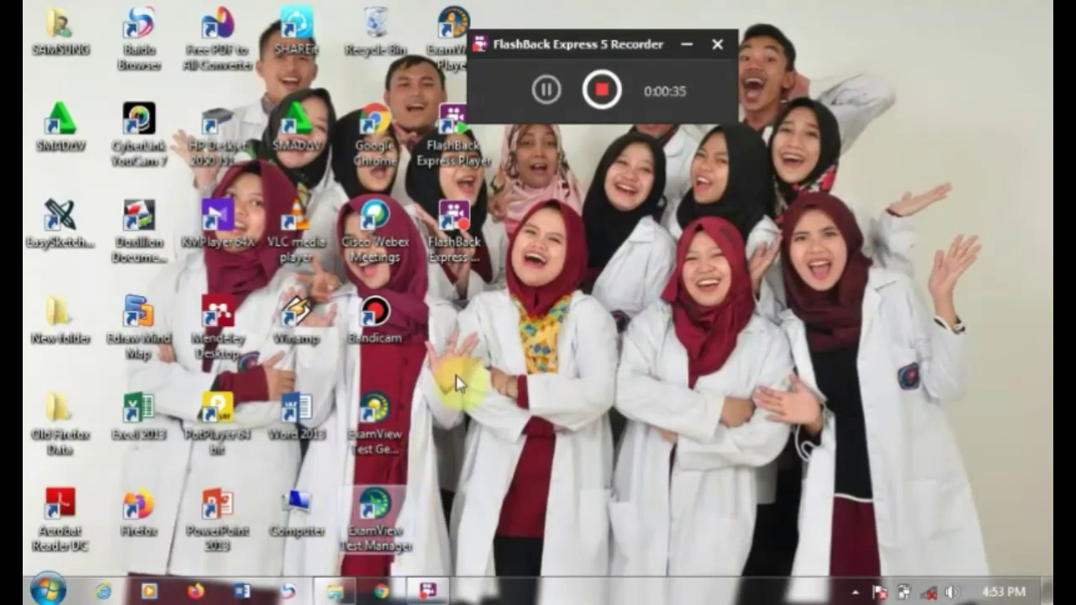
Step: Launch ExamView Test Generator and close the startup welcome screen
{"action": "left_click_drag", "start_coordinate": [540, 45], "coordinate": [765, 45]}
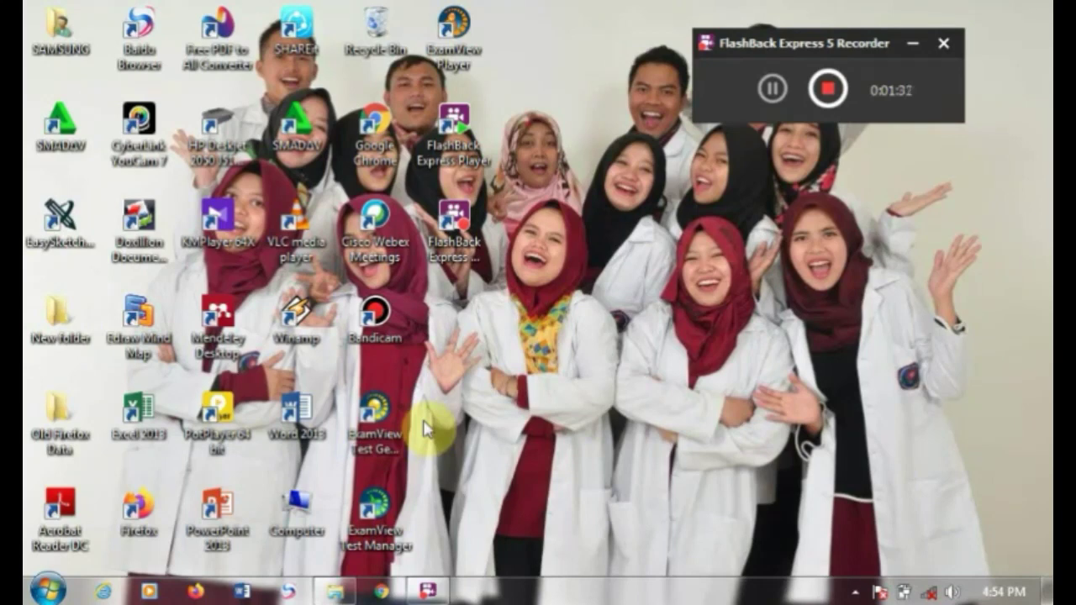
{"action": "left_click", "coordinate": [379, 427]}
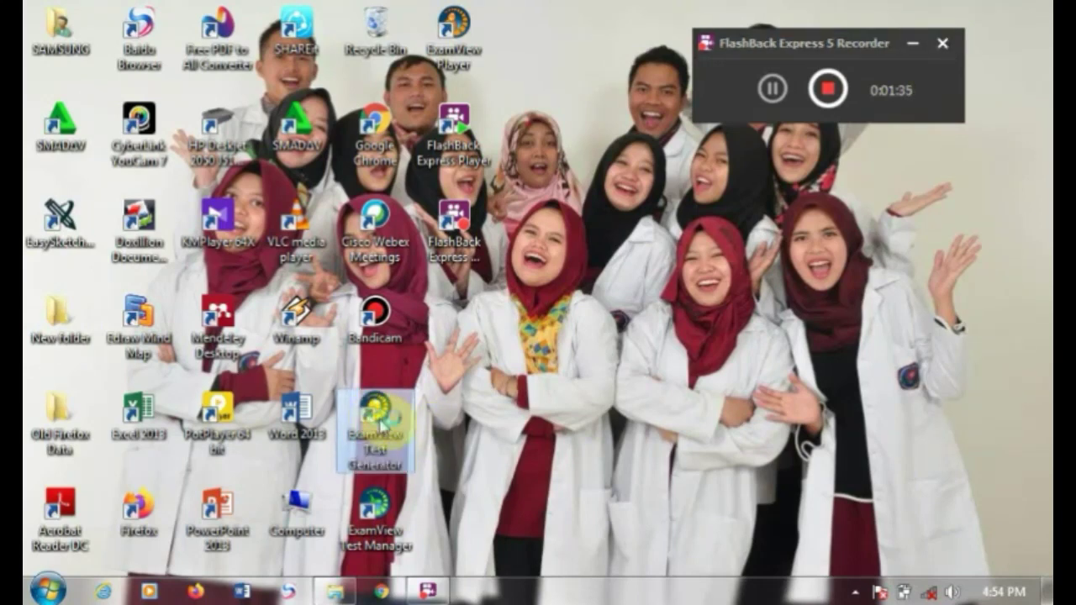
{"action": "double_click", "coordinate": [380, 427]}
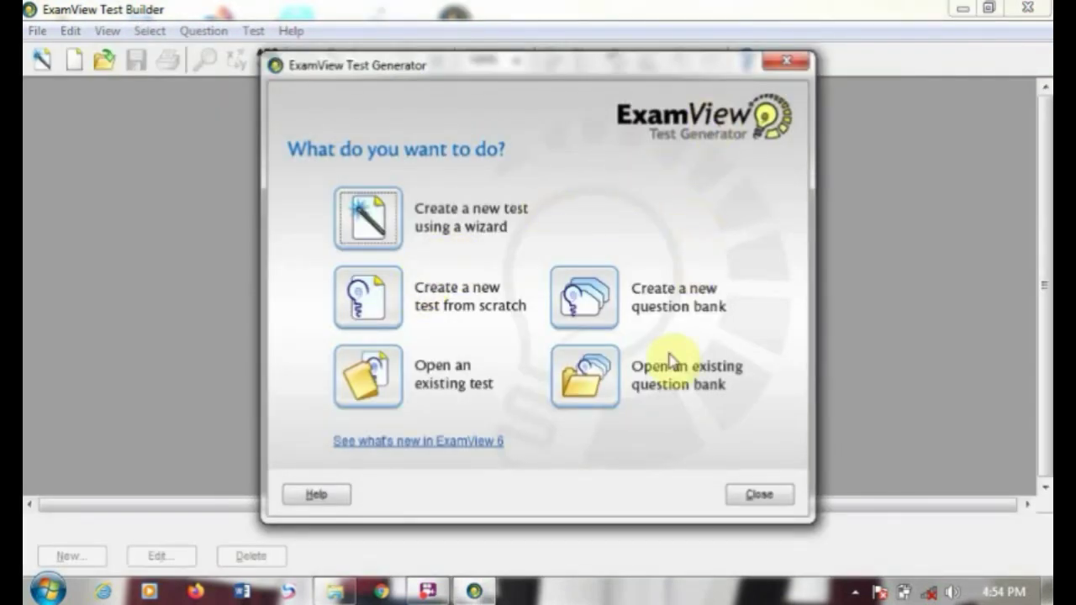
{"action": "left_click", "coordinate": [783, 62]}
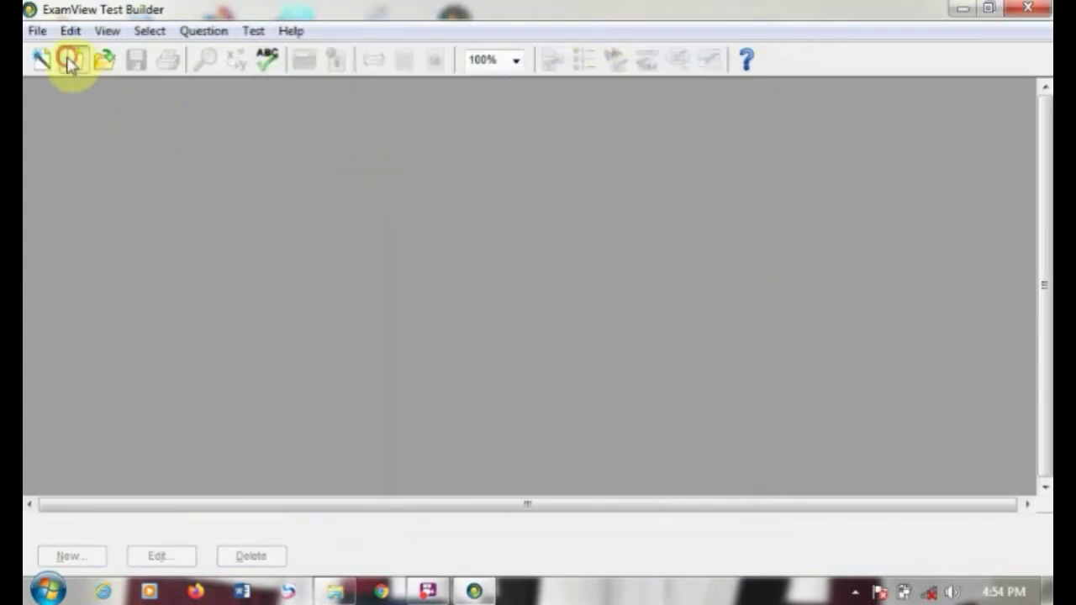
Step: Create a new blank test titled 'kuis ipa'
{"action": "left_click", "coordinate": [73, 59]}
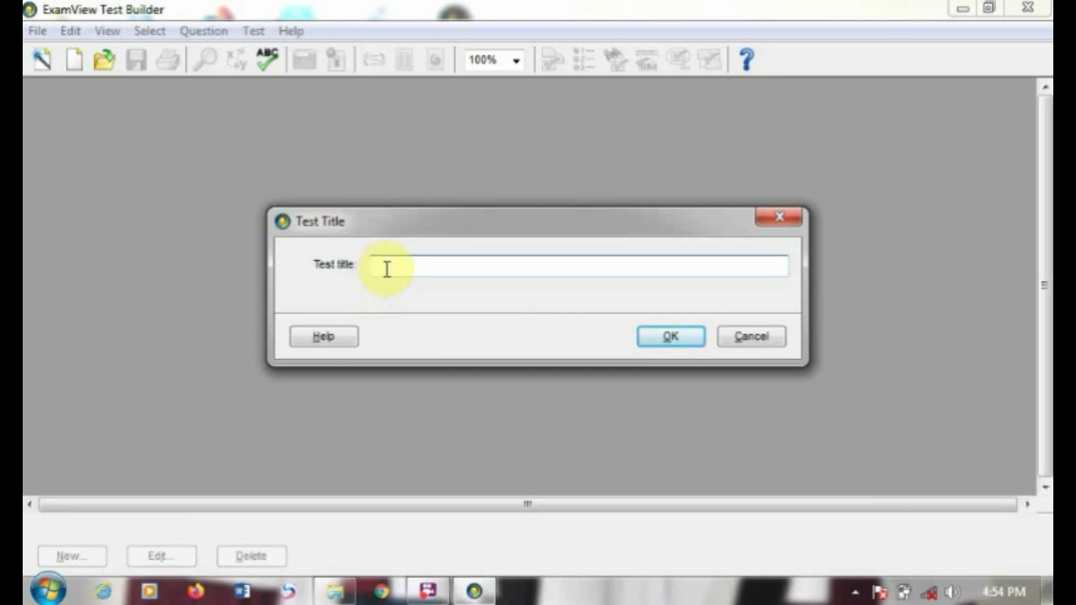
{"action": "left_click", "coordinate": [387, 268]}
{"action": "type", "text": "kuis"}
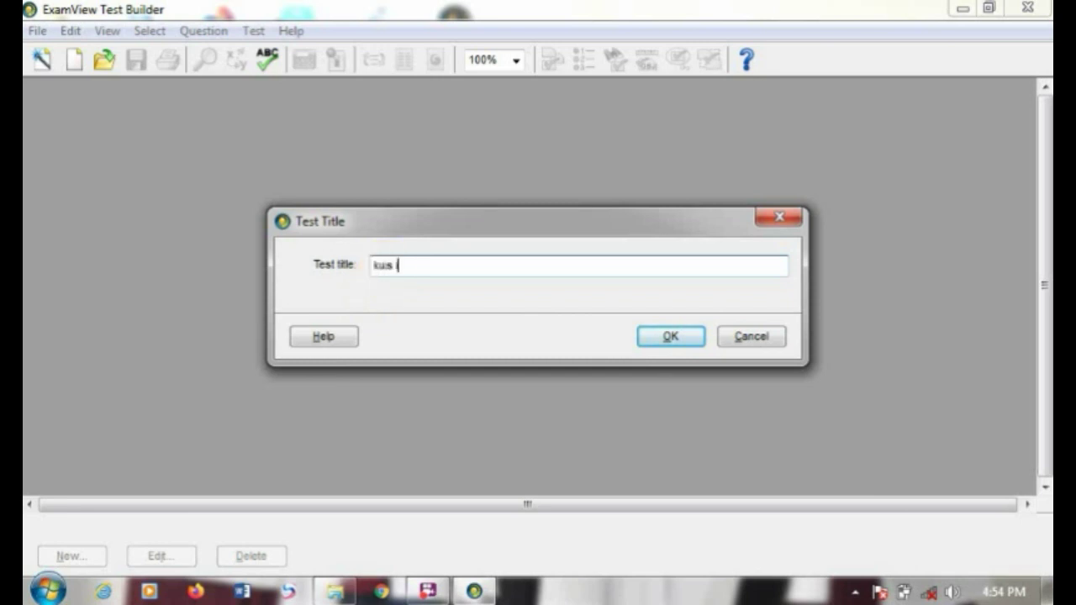
{"action": "type", "text": " ipa"}
{"action": "left_click", "coordinate": [669, 335]}
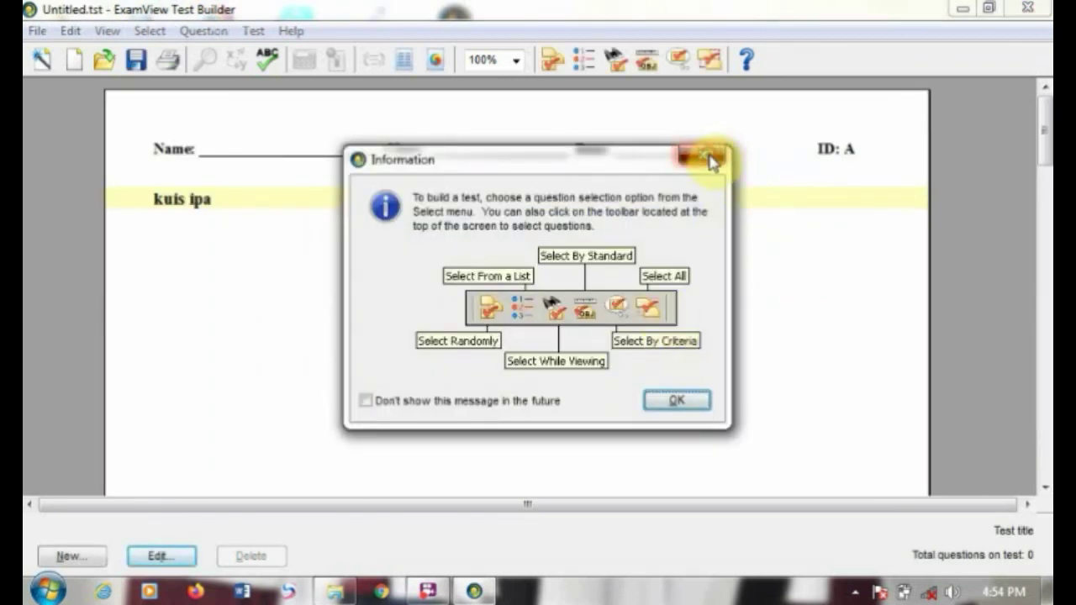
Step: Dismiss the question-selection tip and browse the File, View, Select and Test menus
{"action": "left_click", "coordinate": [706, 158]}
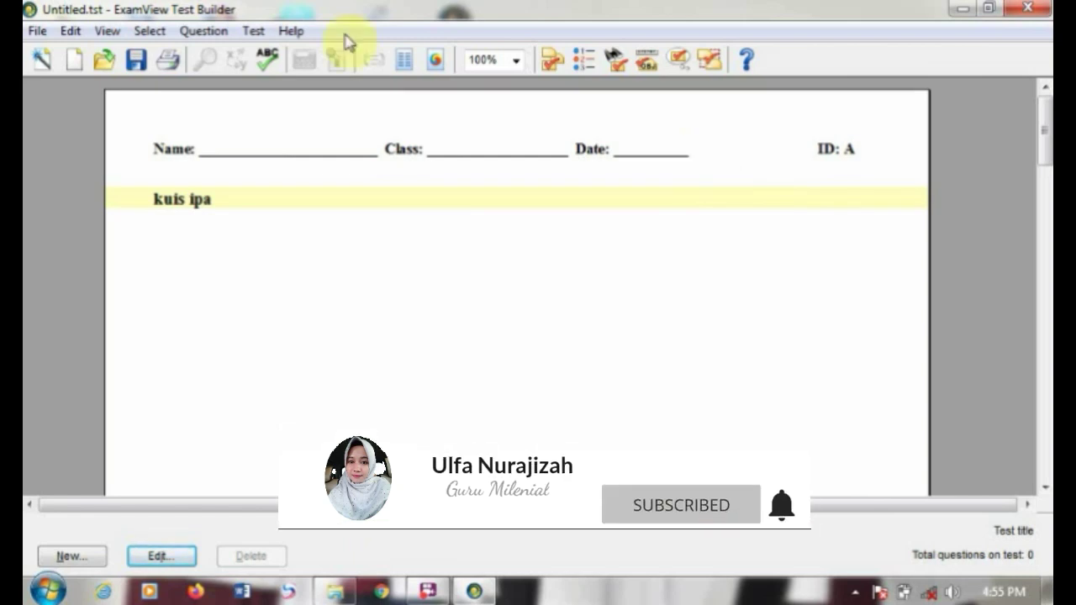
{"action": "left_click", "coordinate": [37, 32]}
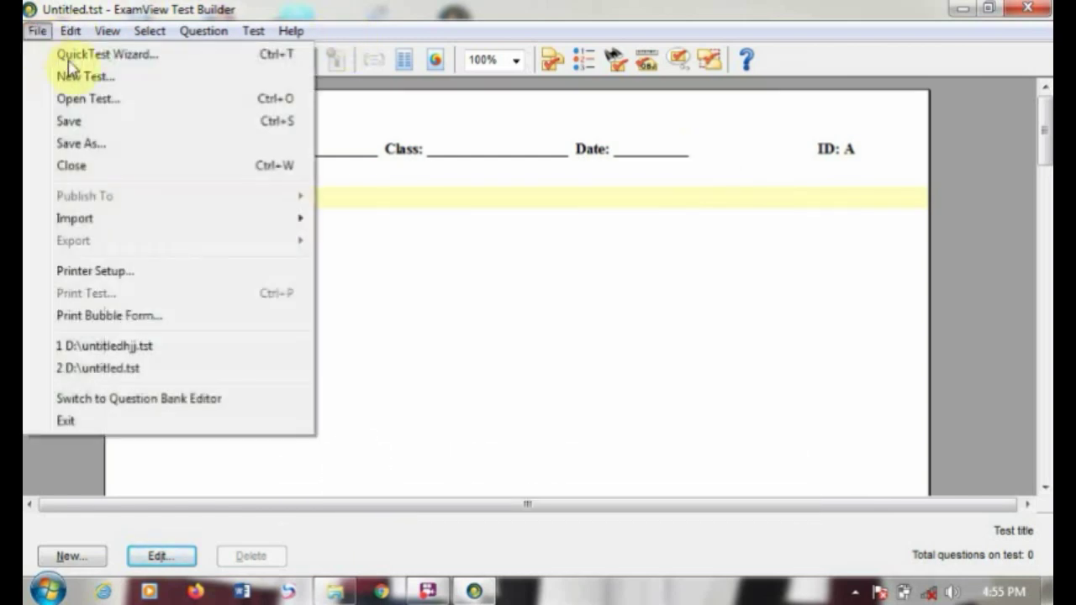
{"action": "mouse_move", "coordinate": [71, 33]}
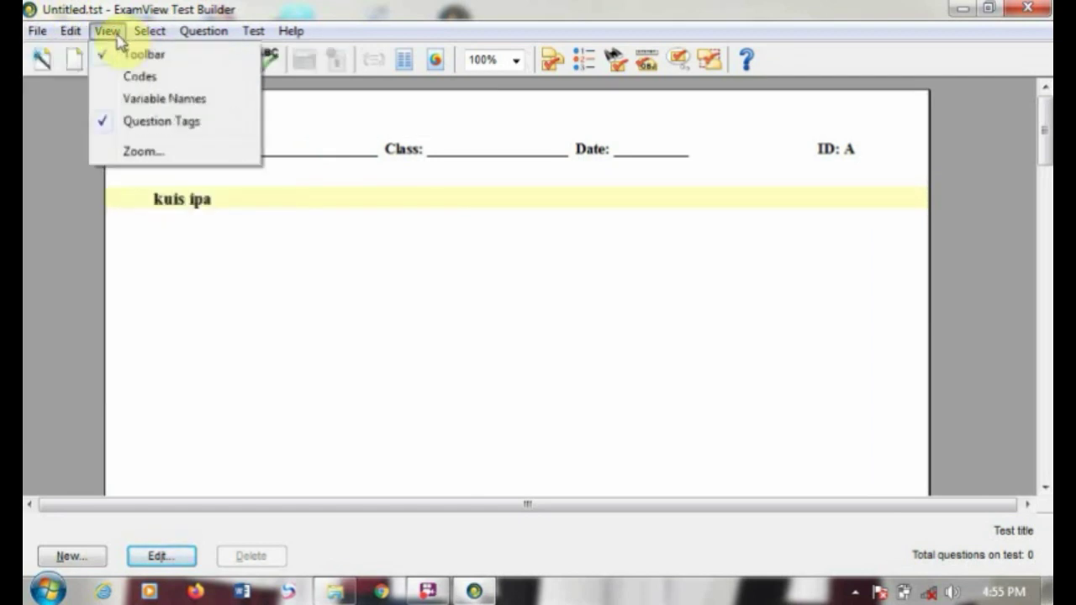
{"action": "mouse_move", "coordinate": [155, 35]}
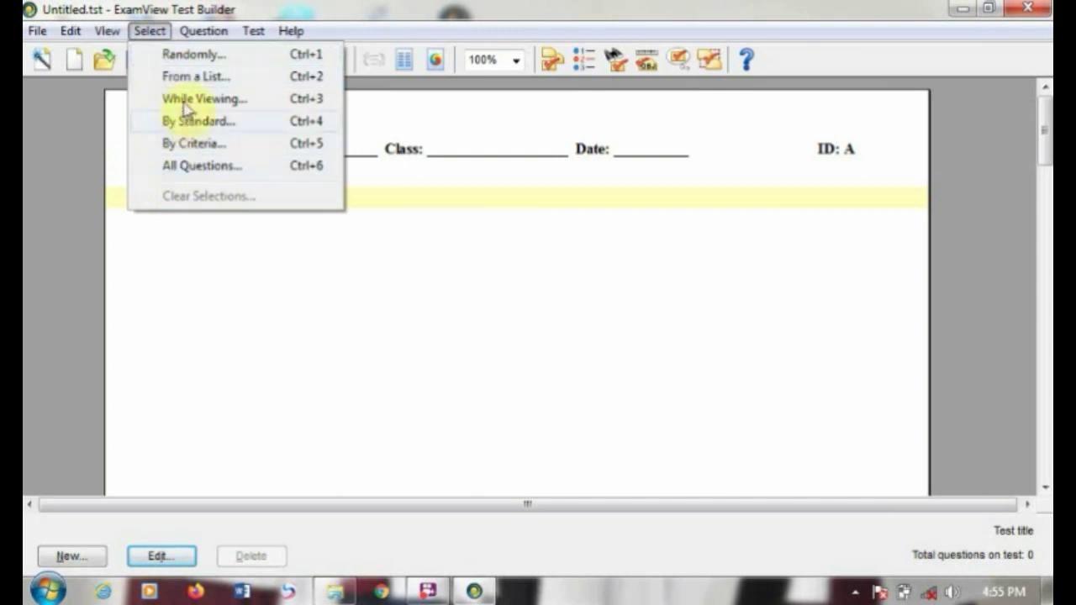
{"action": "mouse_move", "coordinate": [256, 40]}
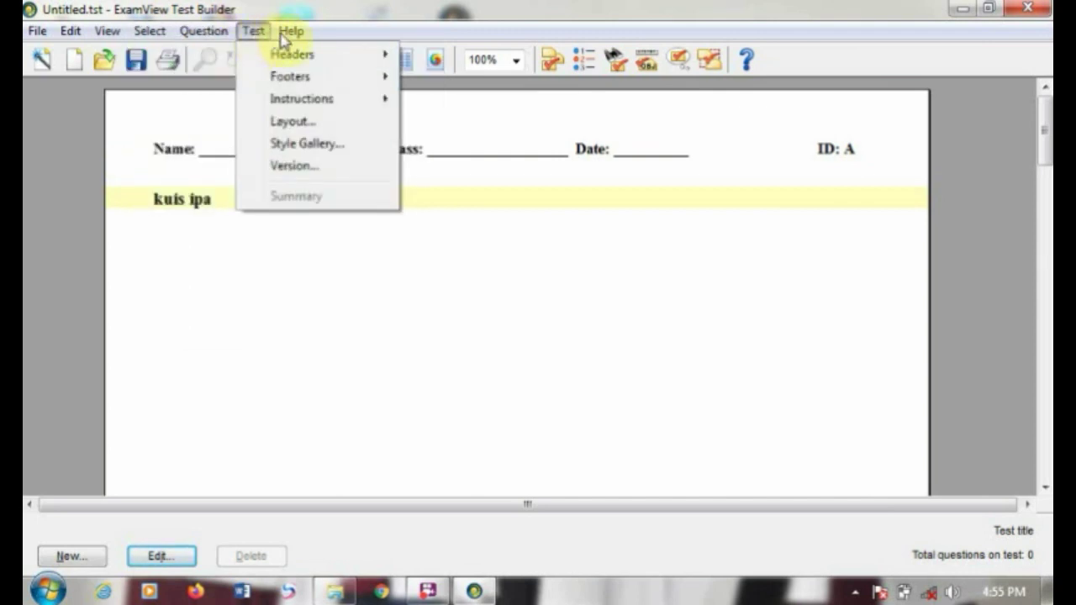
{"action": "mouse_move", "coordinate": [37, 30]}
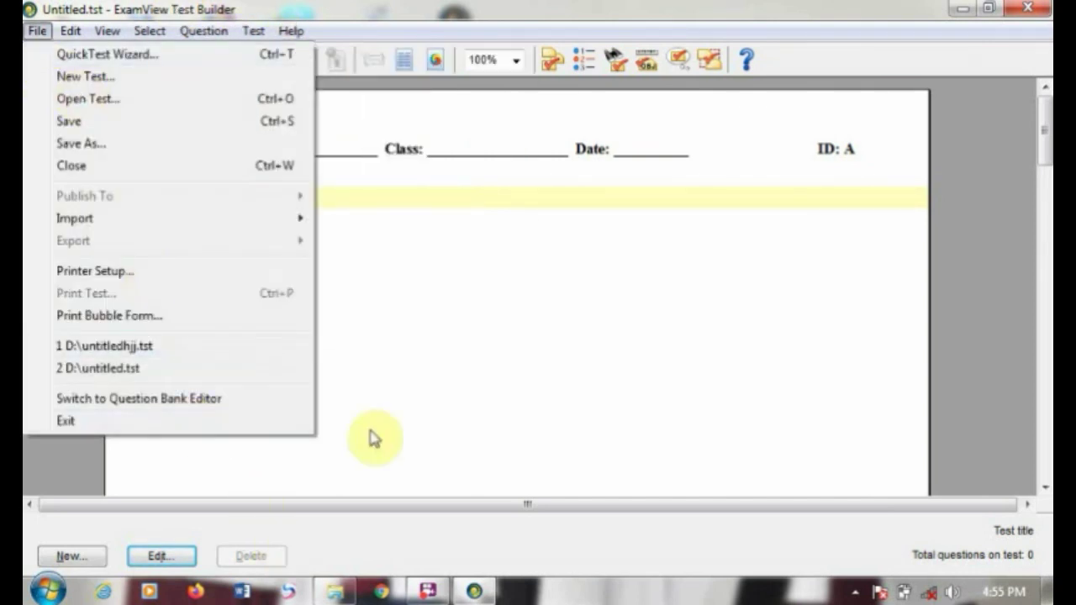
{"action": "left_click", "coordinate": [480, 323]}
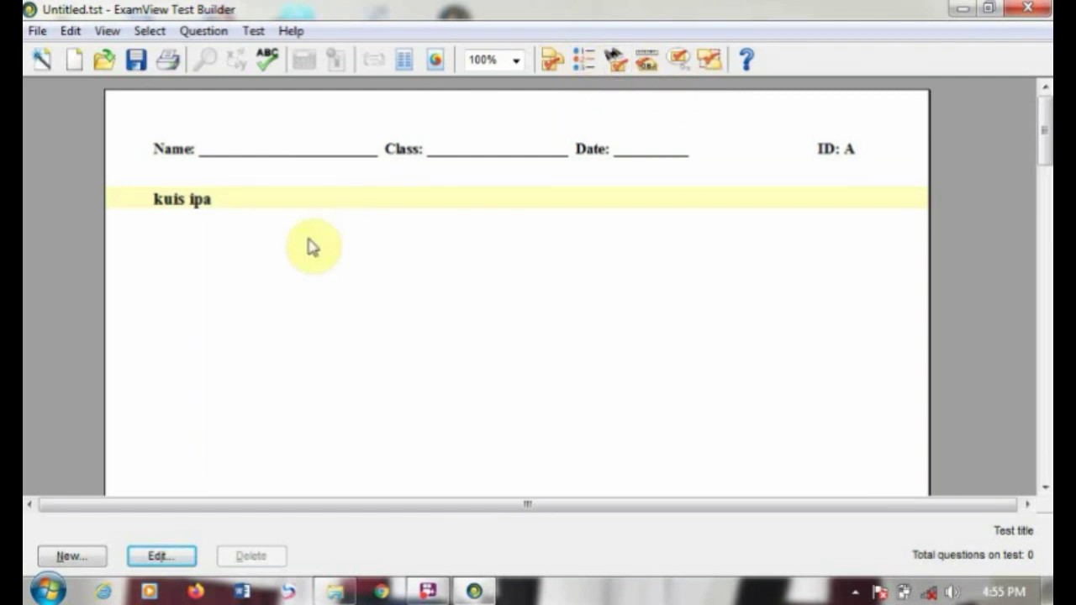
Step: Add a new Multiple Choice question and acknowledge the test-only note
{"action": "left_click", "coordinate": [90, 561]}
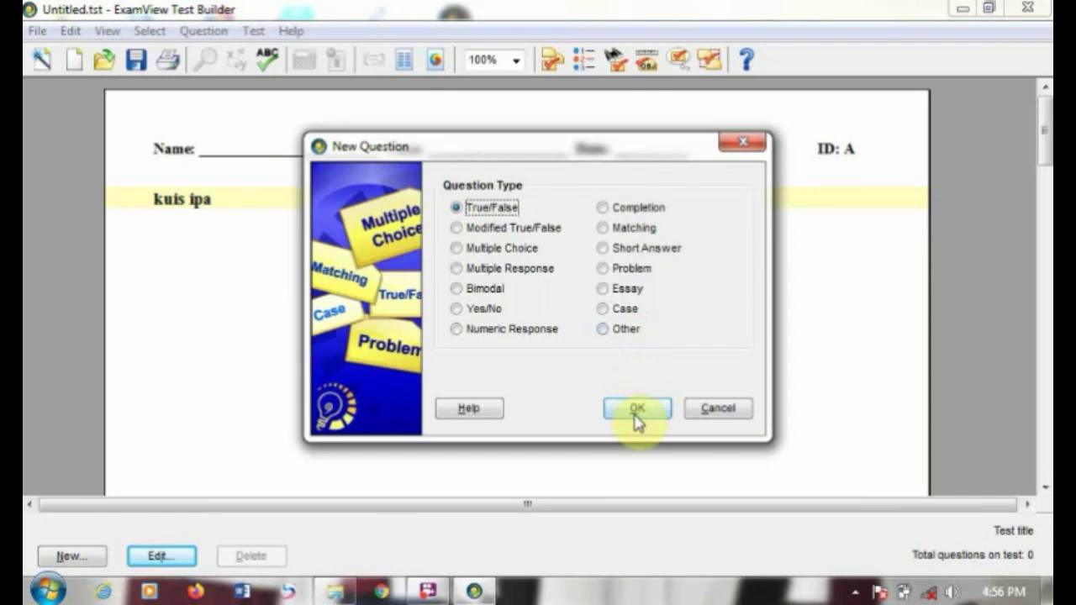
{"action": "left_click", "coordinate": [456, 249]}
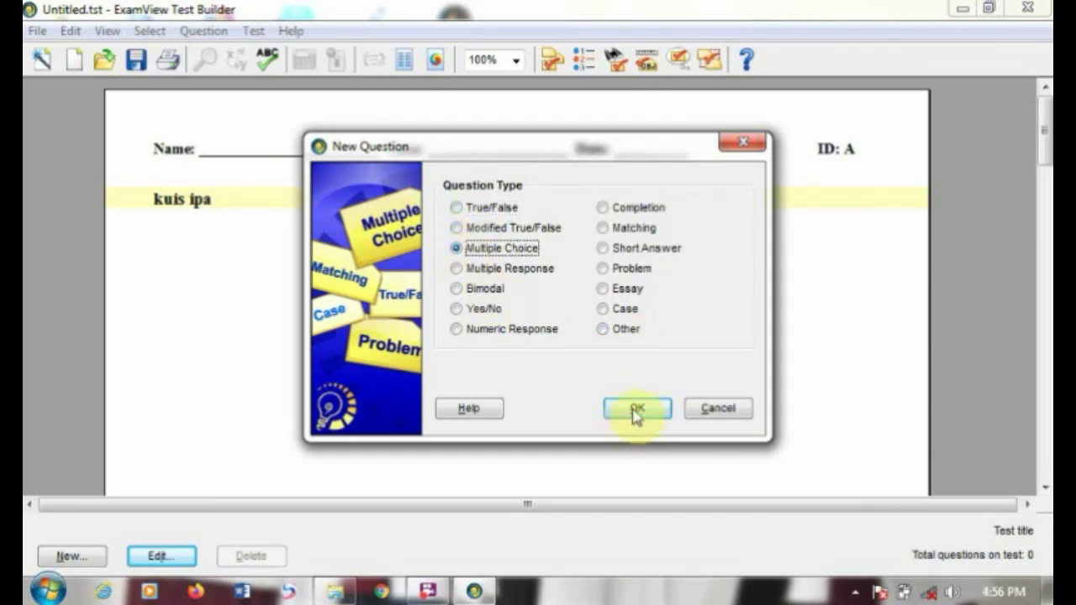
{"action": "left_click", "coordinate": [636, 410]}
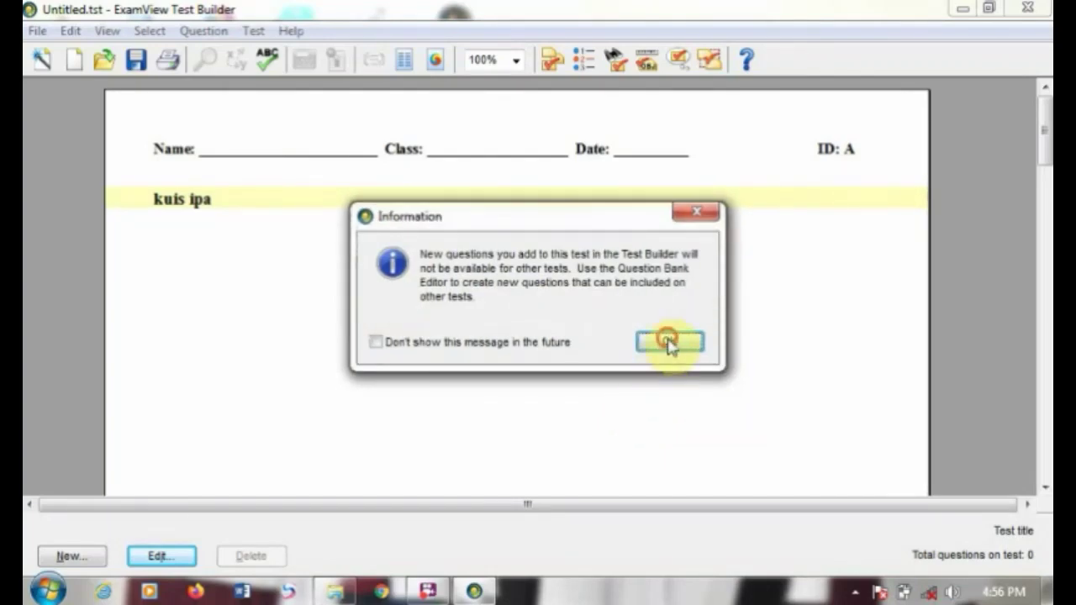
{"action": "left_click", "coordinate": [667, 341]}
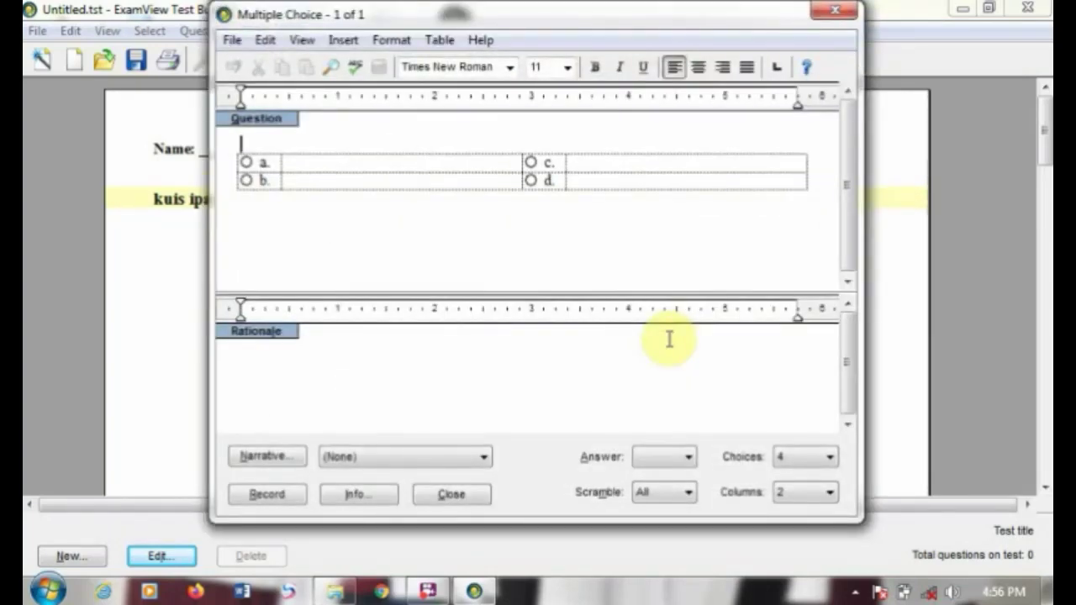
{"action": "left_click", "coordinate": [233, 35]}
{"action": "mouse_move", "coordinate": [259, 40]}
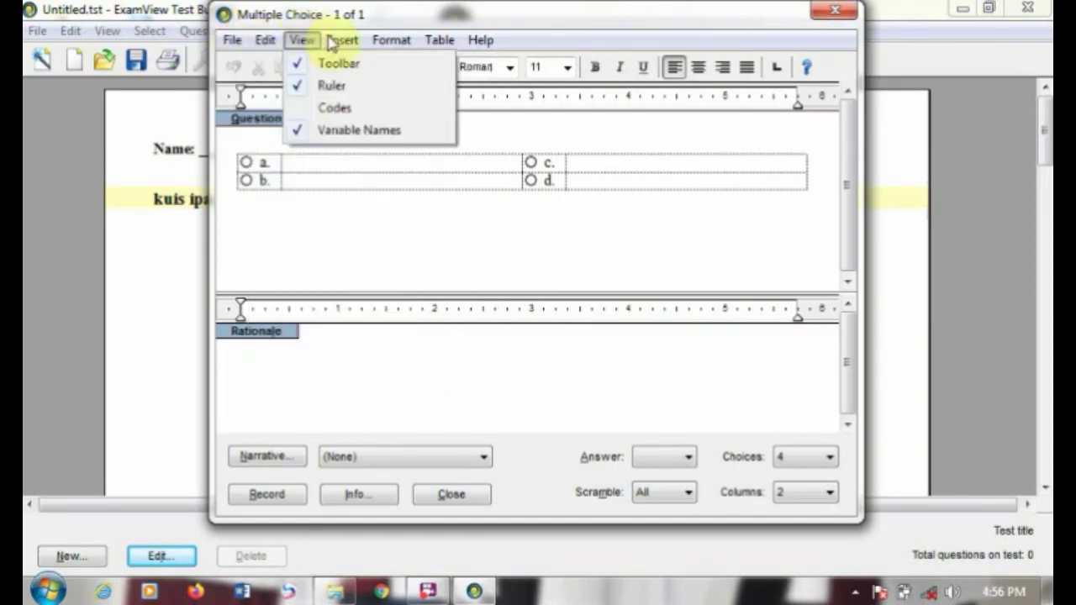
{"action": "mouse_move", "coordinate": [336, 42]}
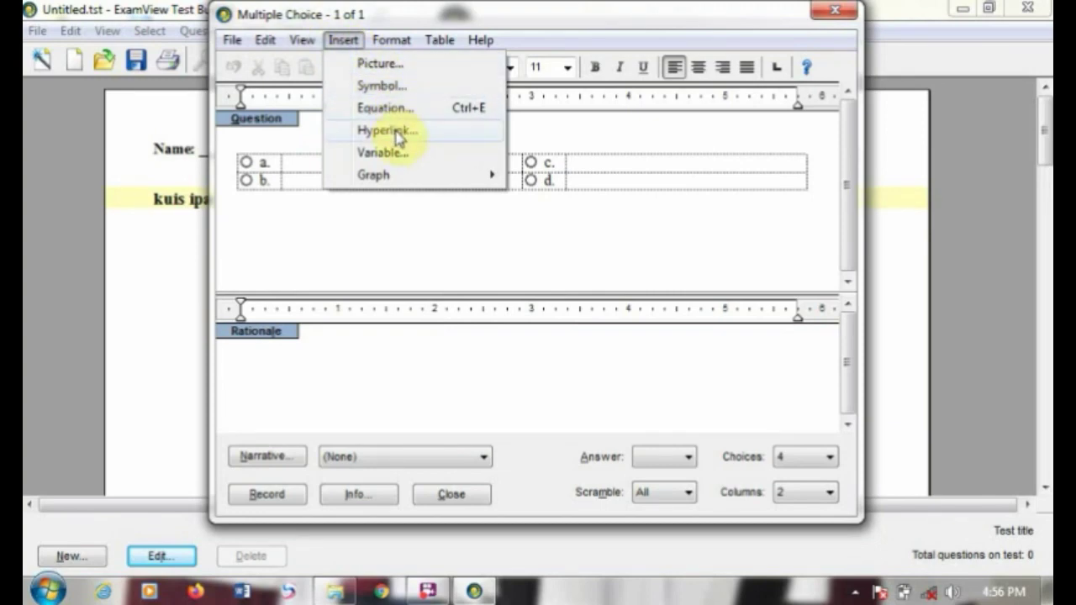
{"action": "mouse_move", "coordinate": [396, 174]}
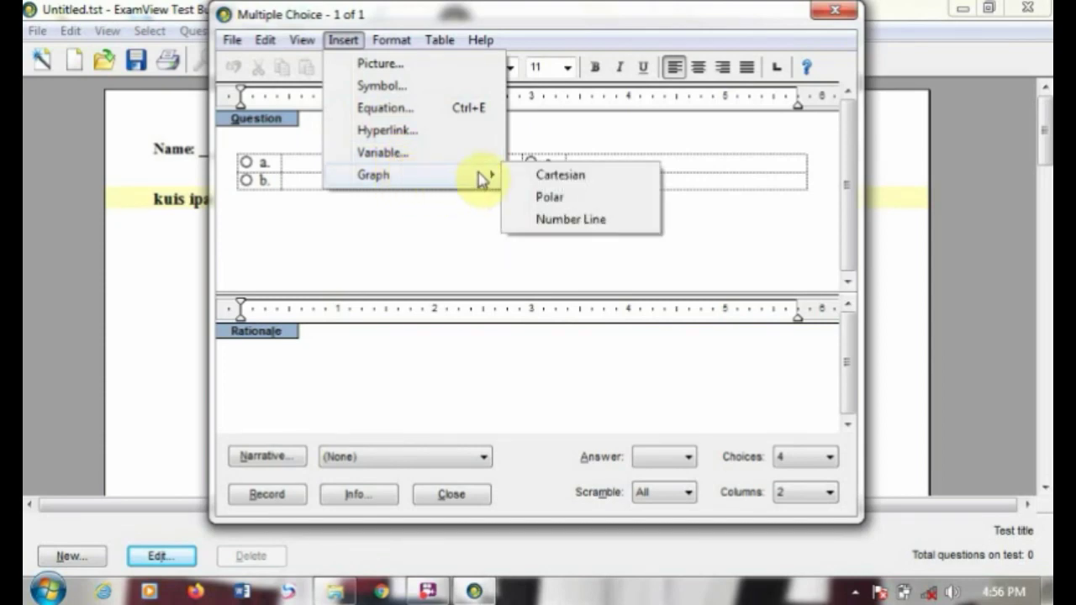
{"action": "mouse_move", "coordinate": [403, 50]}
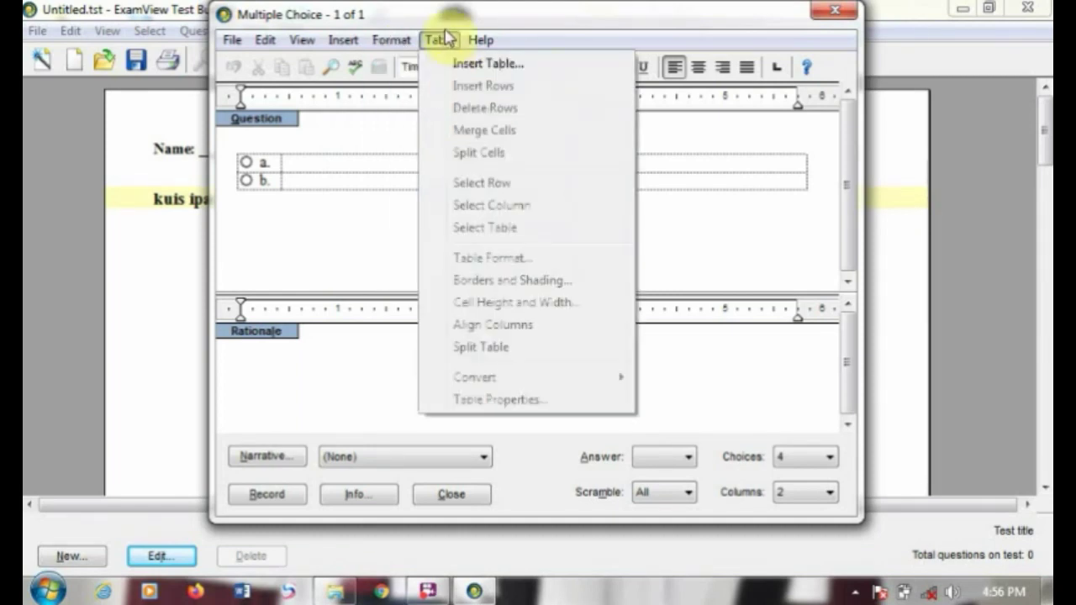
{"action": "mouse_move", "coordinate": [440, 39]}
{"action": "mouse_move", "coordinate": [476, 49]}
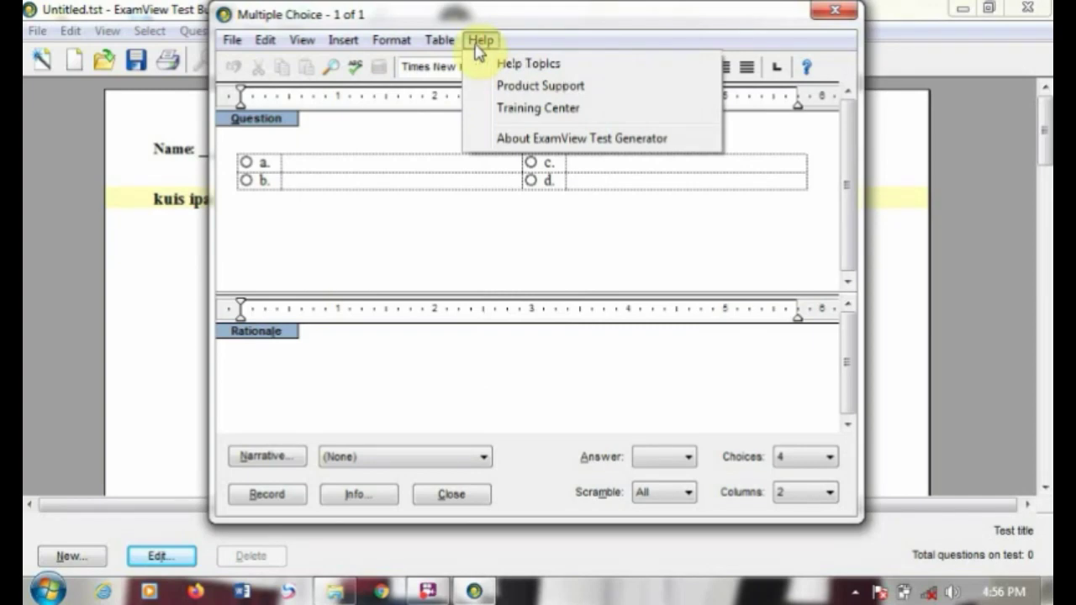
{"action": "left_click", "coordinate": [328, 269]}
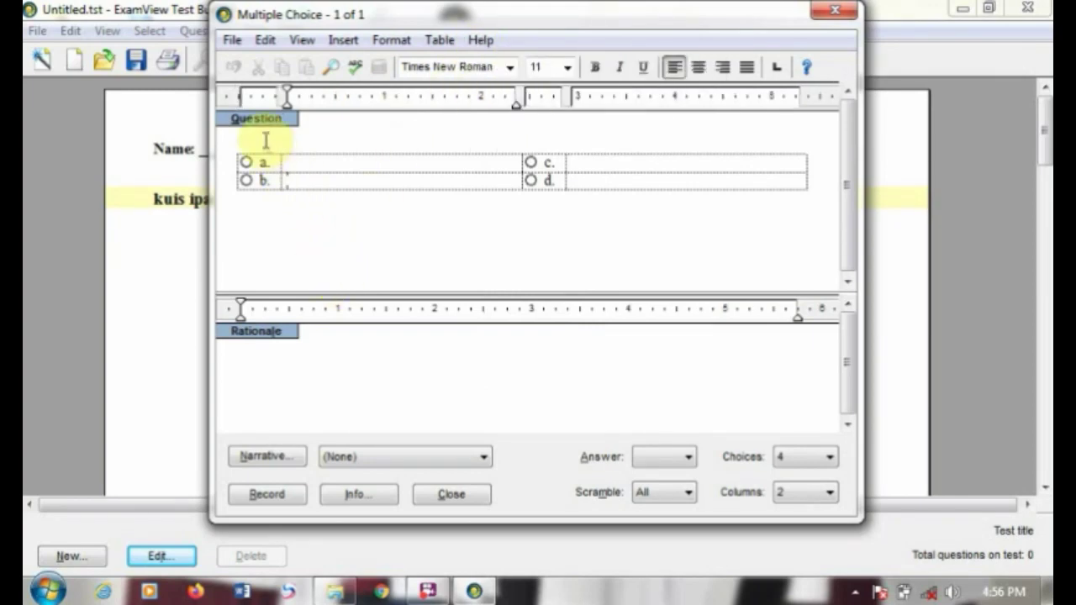
Step: Start the stem 'berdasarkan gambar diatas...' and dismiss the Windows colour scheme warning
{"action": "left_click", "coordinate": [263, 138]}
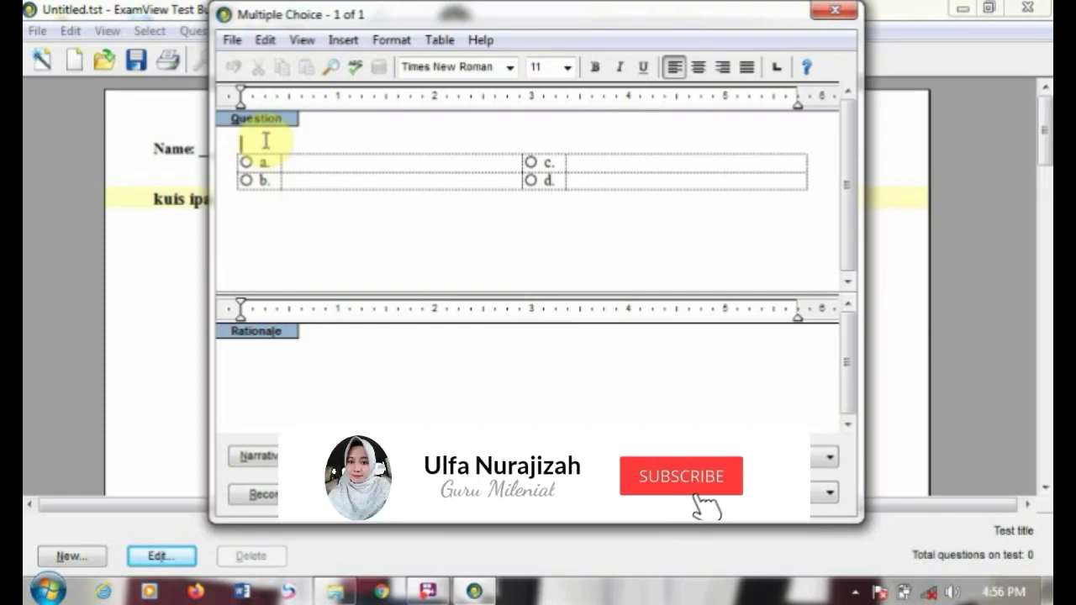
{"action": "type", "text": "ber"}
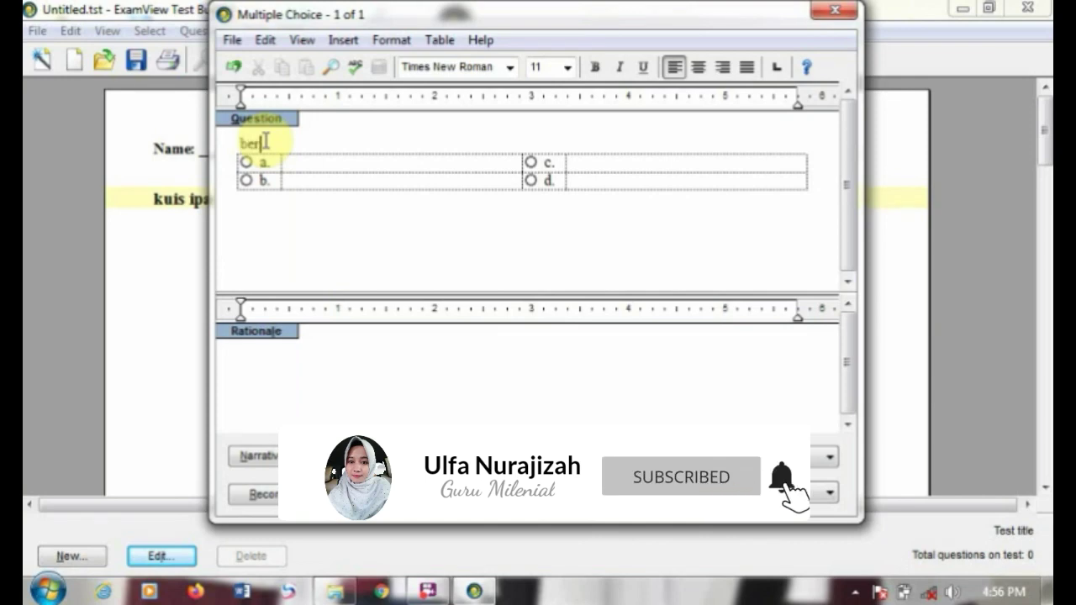
{"action": "type", "text": "da"}
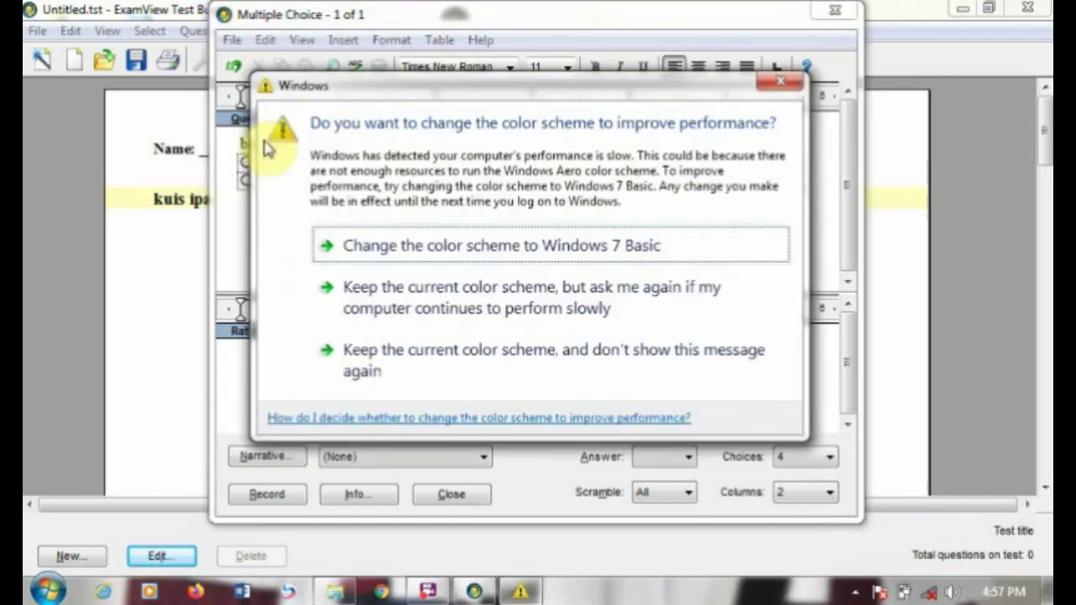
{"action": "left_click", "coordinate": [790, 83]}
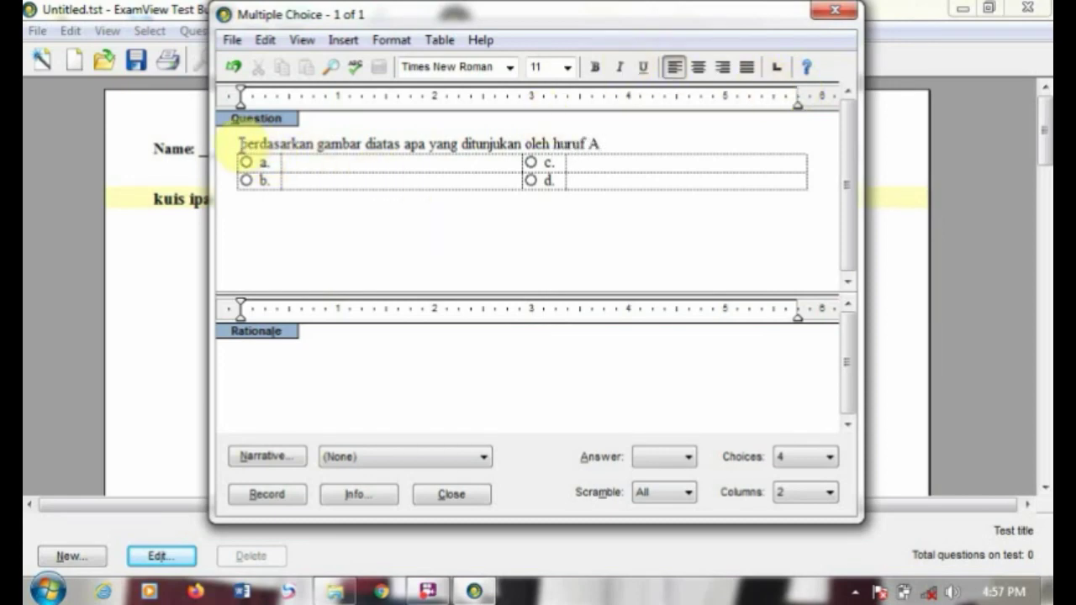
Step: Insert an empty line above the question text for the picture
{"action": "left_click", "coordinate": [238, 144]}
{"action": "key", "text": "Return"}
{"action": "left_click", "coordinate": [251, 144]}
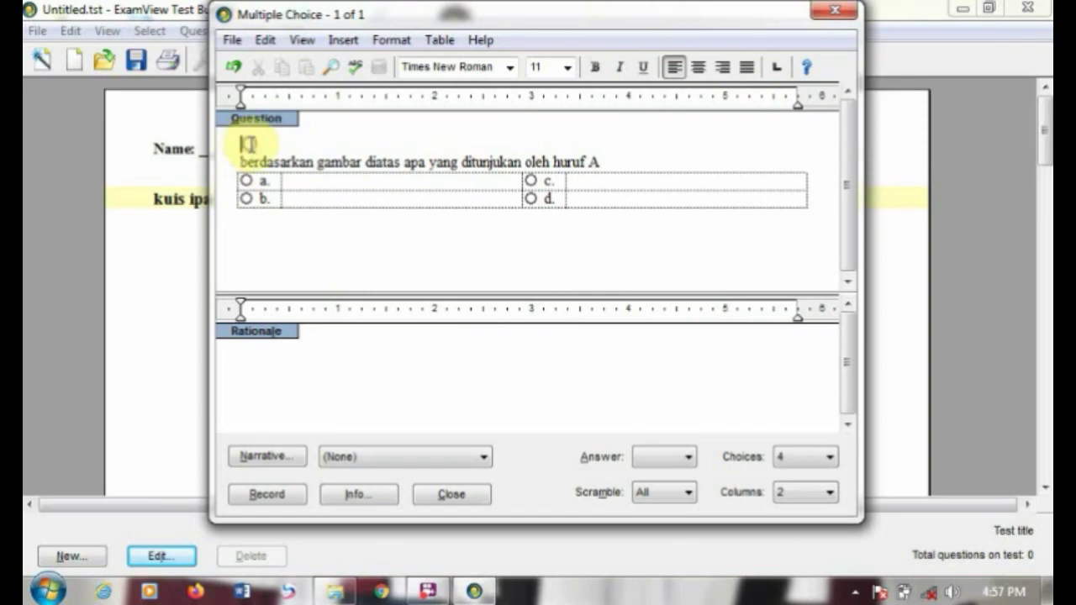
Step: Insert a picture, browsing to D:\my document\SEKOLAH\Perangkat pembelajaran\ipa 7
{"action": "left_click", "coordinate": [344, 41]}
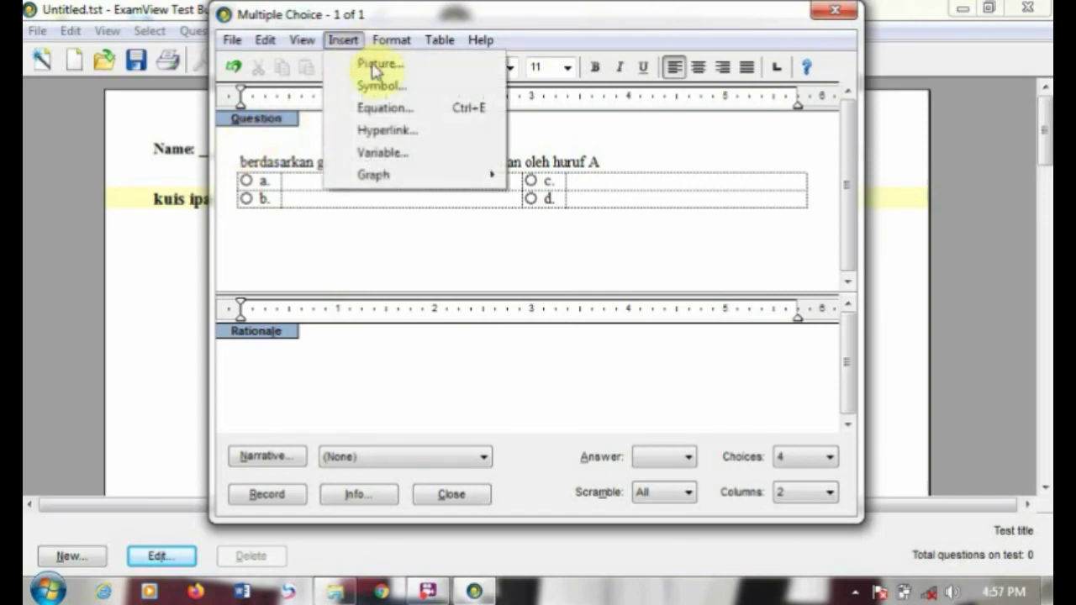
{"action": "left_click", "coordinate": [376, 67]}
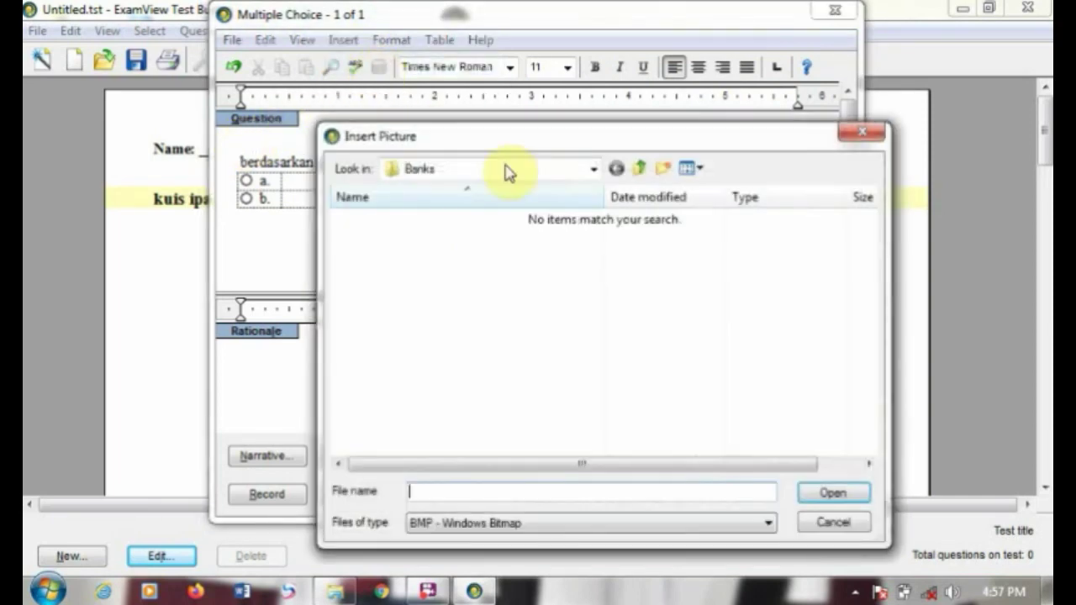
{"action": "left_click", "coordinate": [458, 169]}
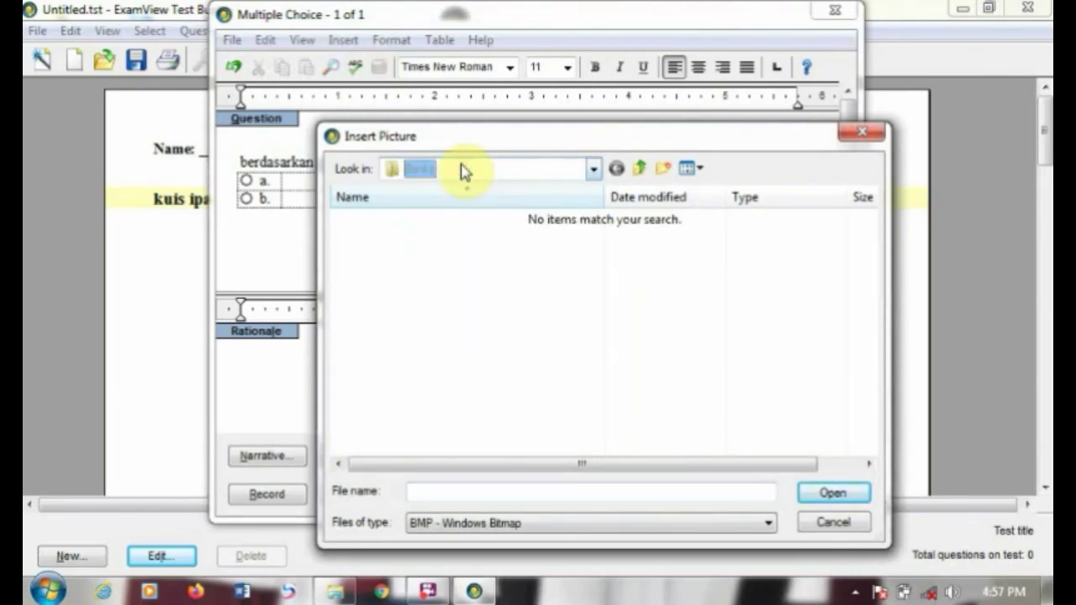
{"action": "left_click", "coordinate": [460, 169]}
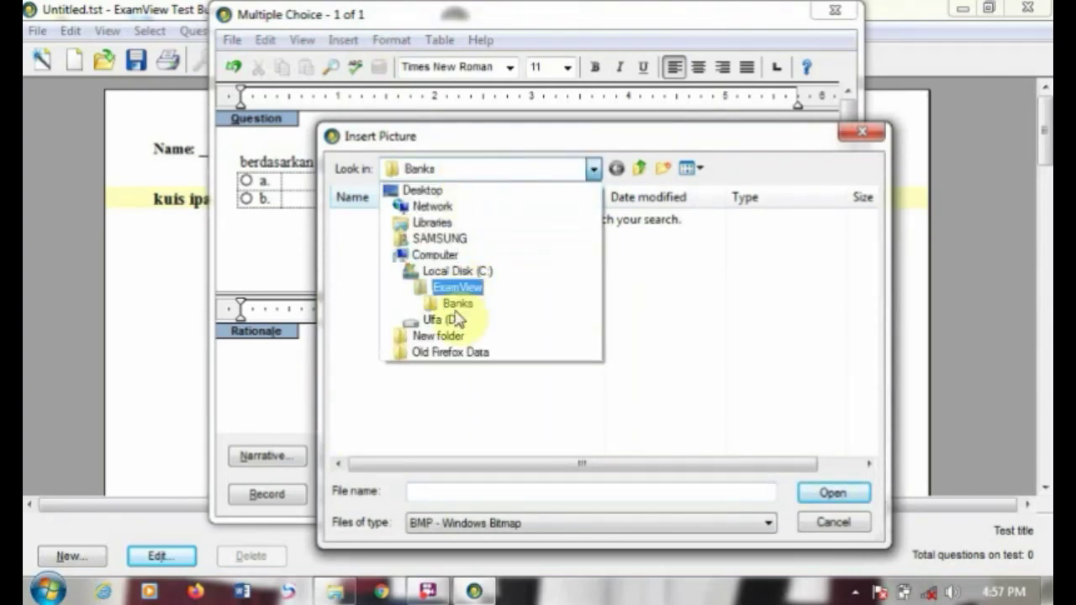
{"action": "left_click", "coordinate": [452, 322]}
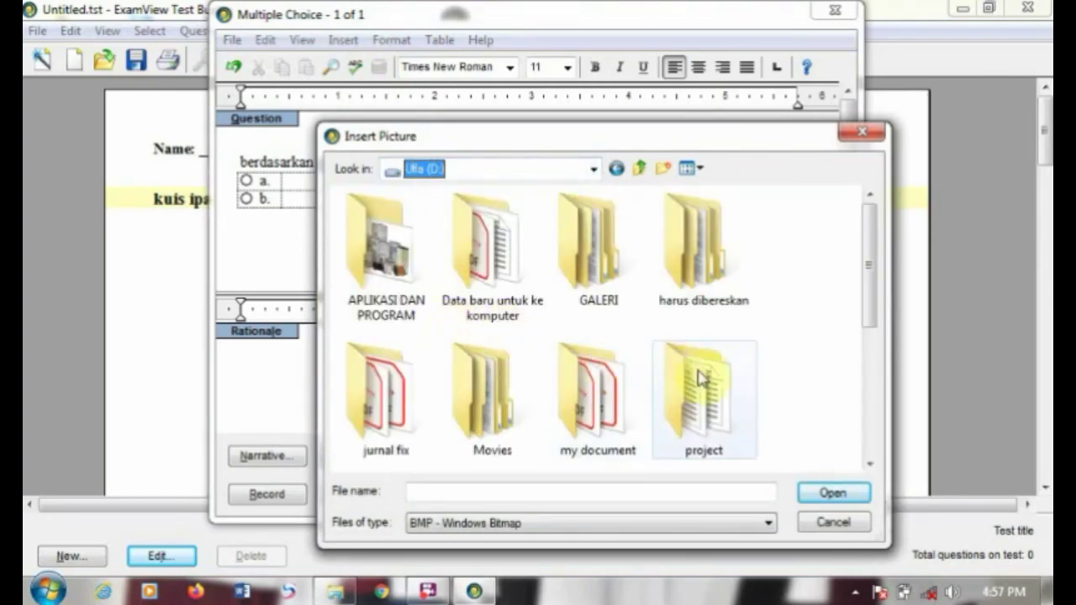
{"action": "double_click", "coordinate": [613, 380]}
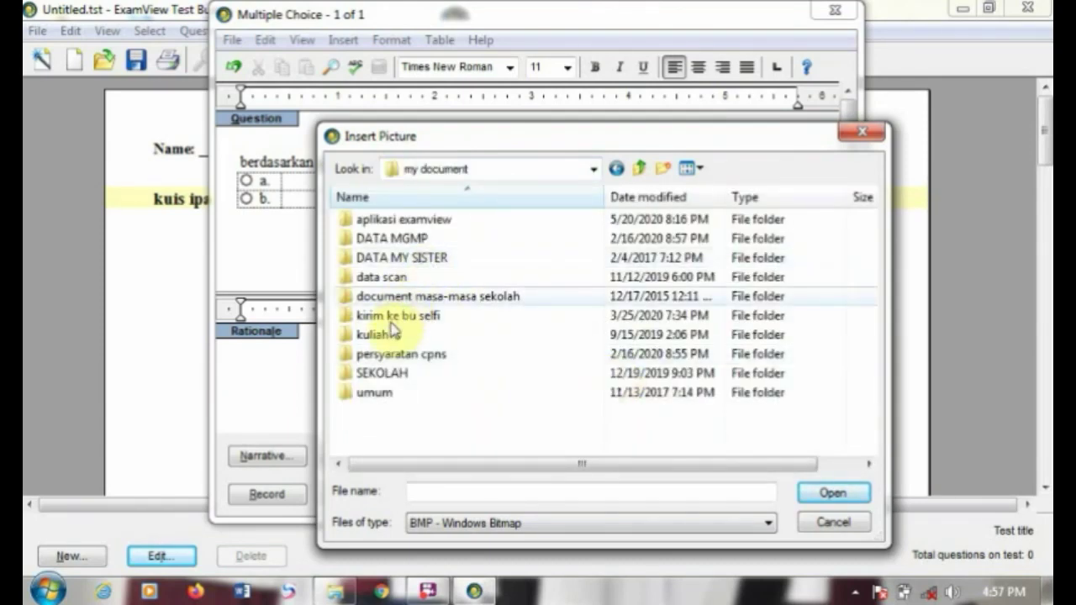
{"action": "double_click", "coordinate": [385, 373]}
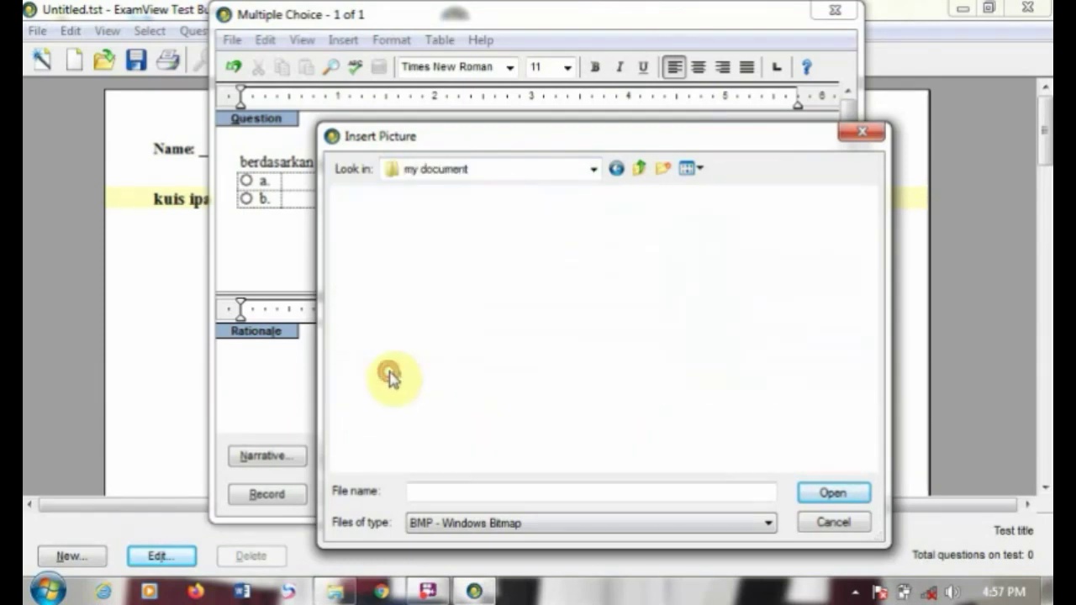
{"action": "double_click", "coordinate": [578, 247]}
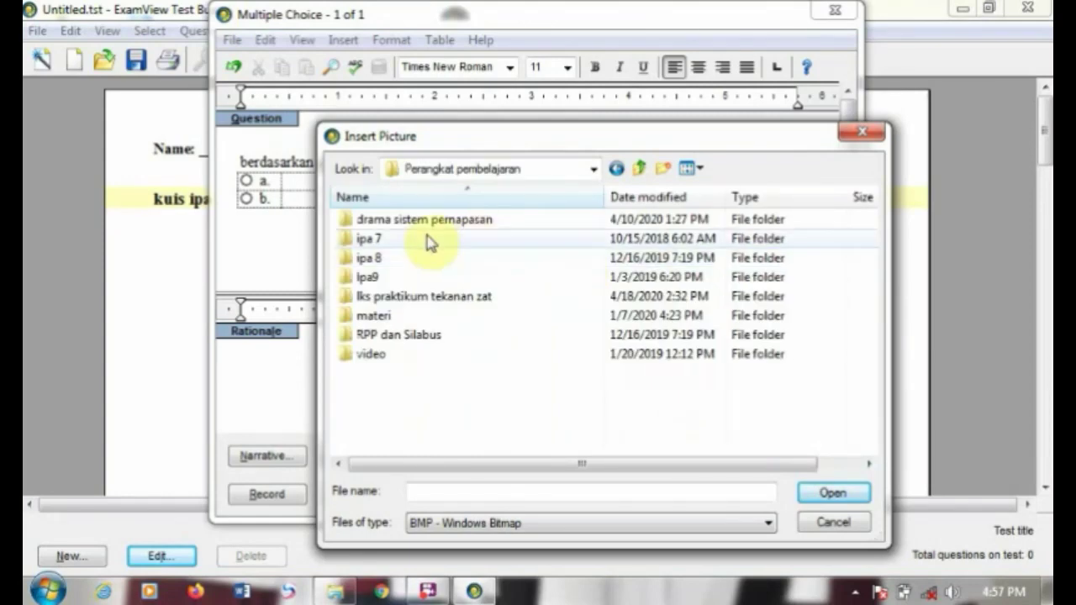
{"action": "double_click", "coordinate": [426, 241]}
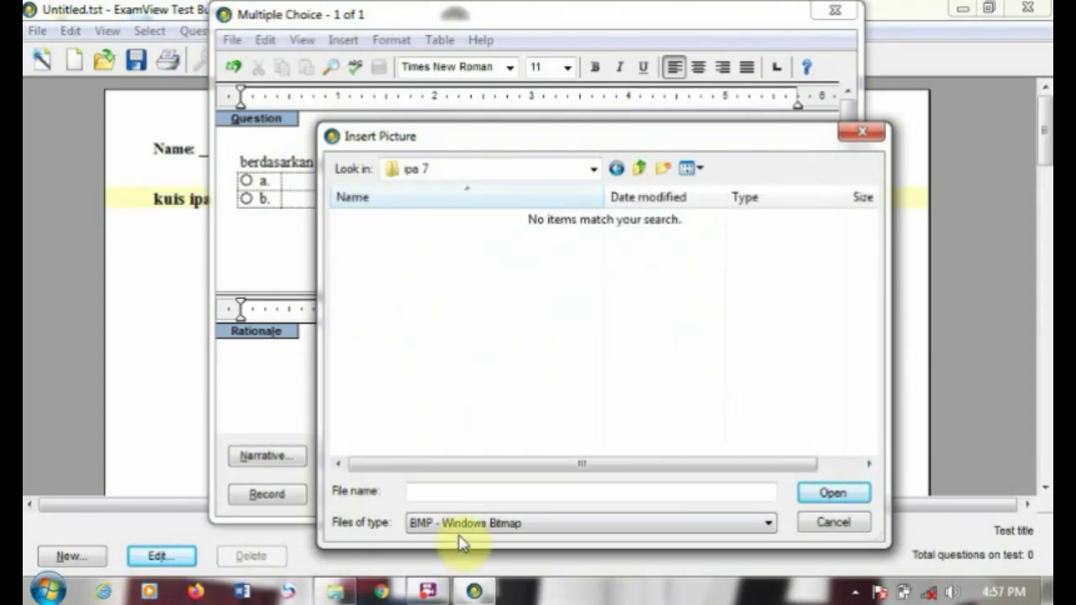
Step: Filter to JPG files and insert images(4) from the materi\gambar folder
{"action": "left_click", "coordinate": [471, 526]}
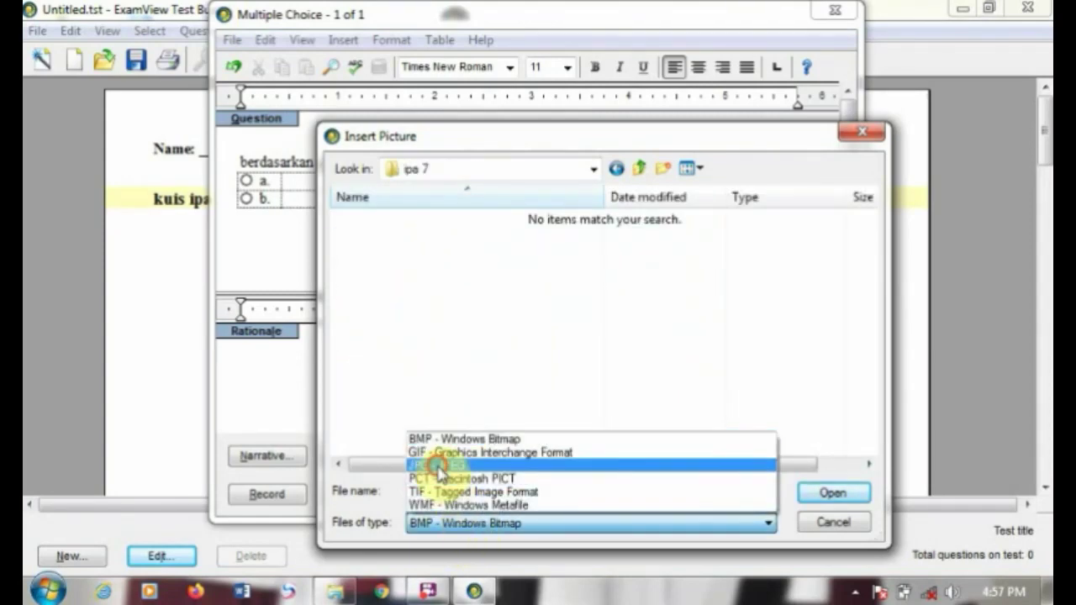
{"action": "left_click", "coordinate": [437, 470]}
{"action": "left_click", "coordinate": [459, 165]}
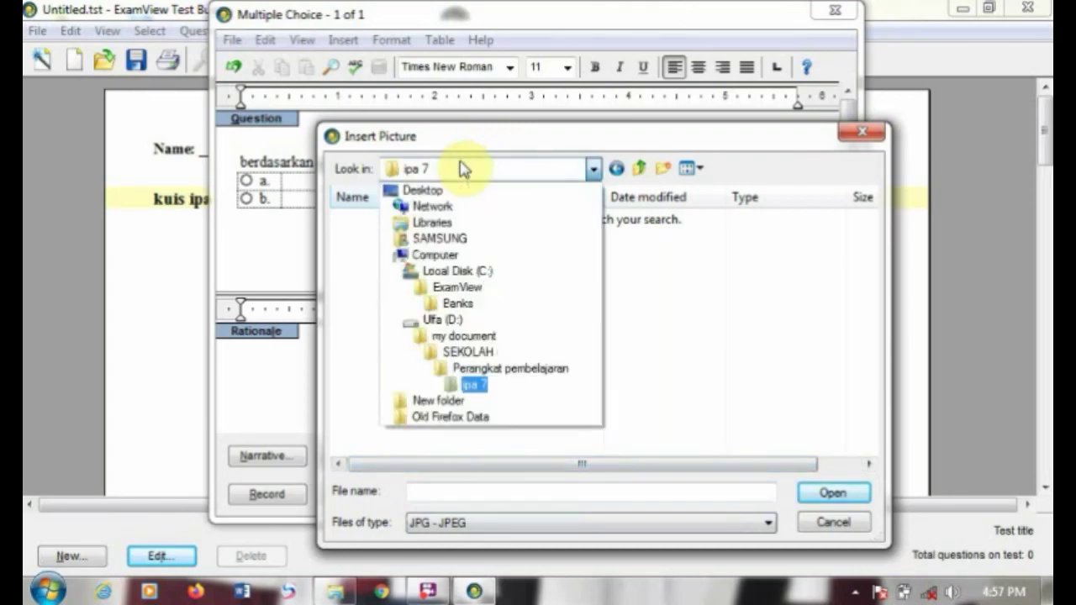
{"action": "left_click", "coordinate": [475, 385]}
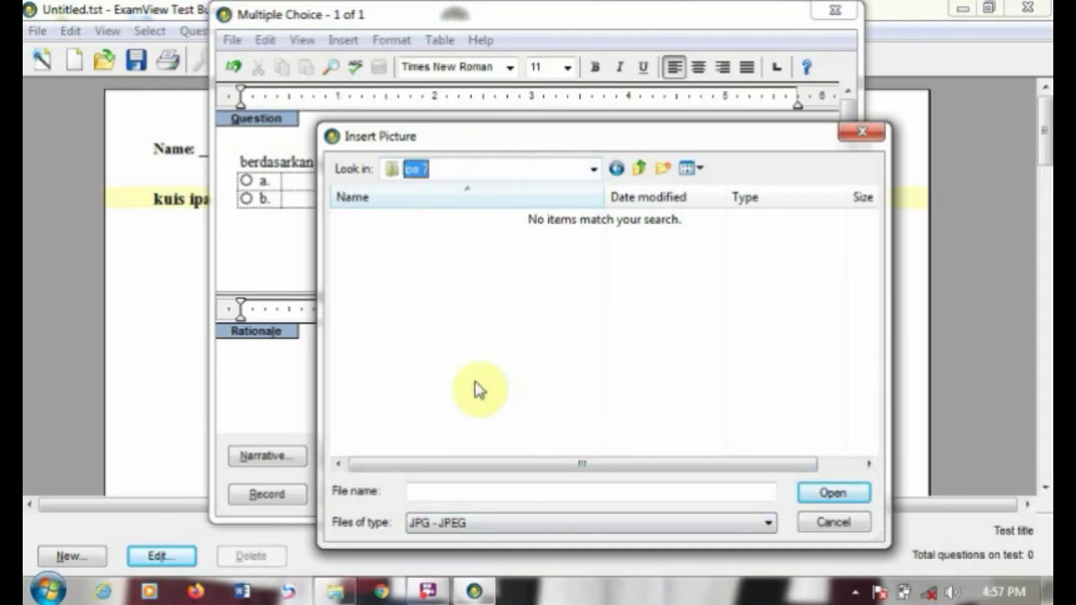
{"action": "left_click", "coordinate": [419, 170]}
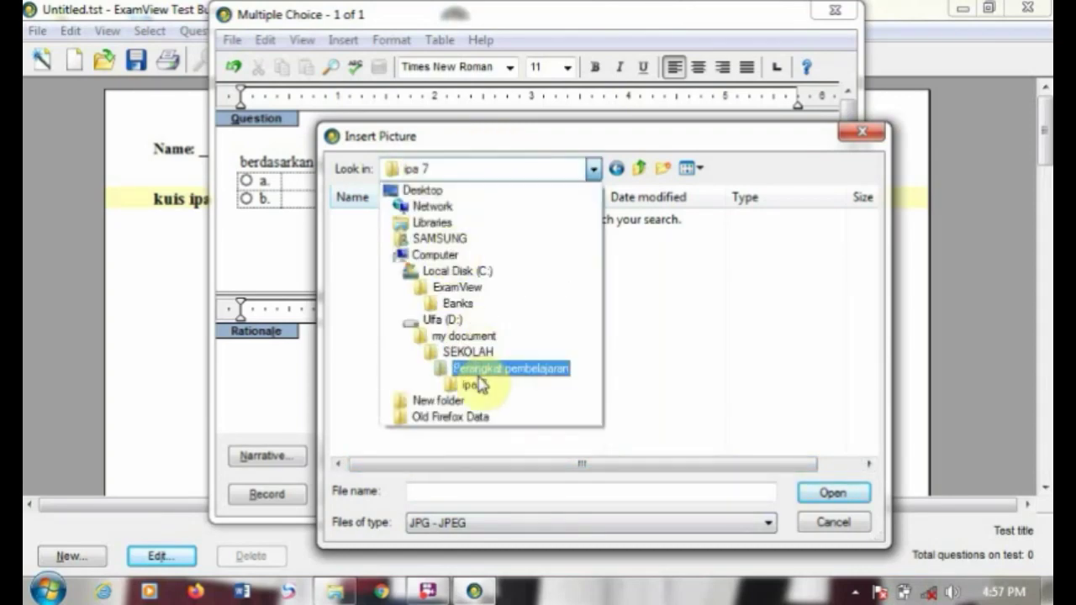
{"action": "left_click", "coordinate": [483, 369]}
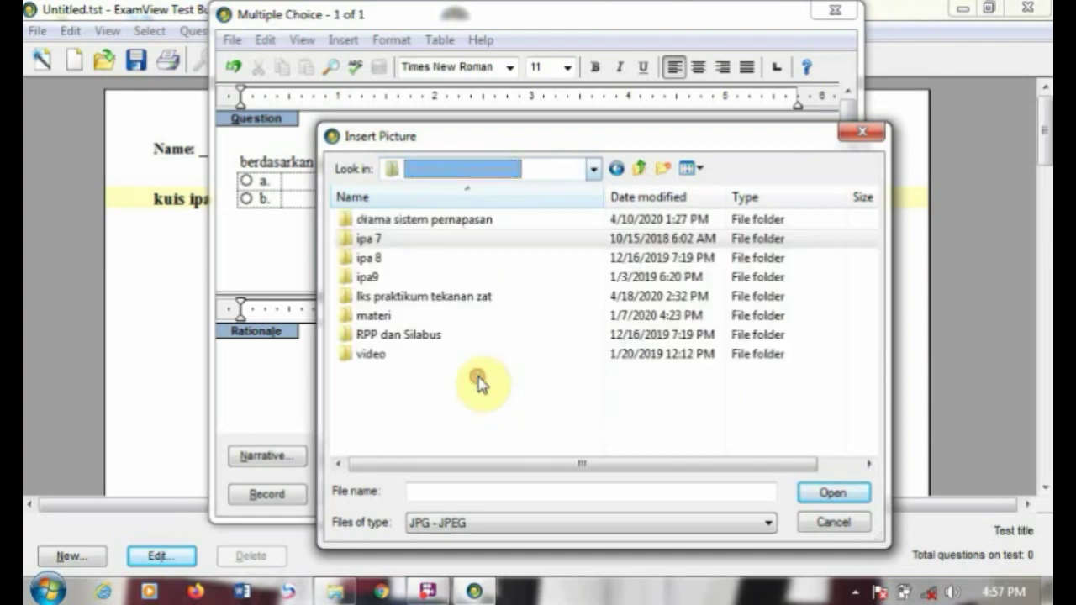
{"action": "double_click", "coordinate": [392, 316]}
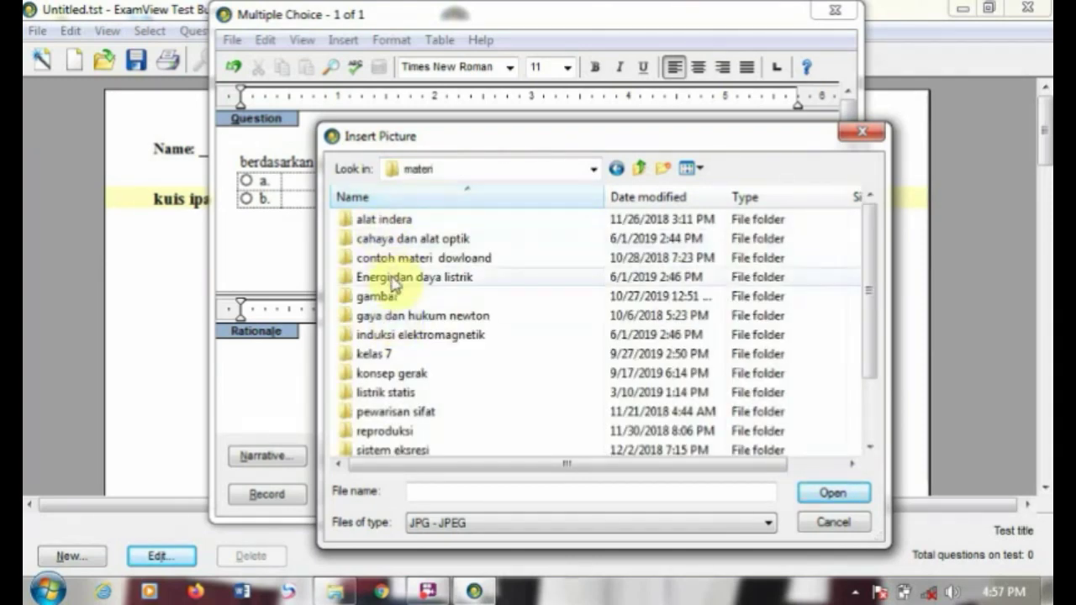
{"action": "double_click", "coordinate": [370, 297]}
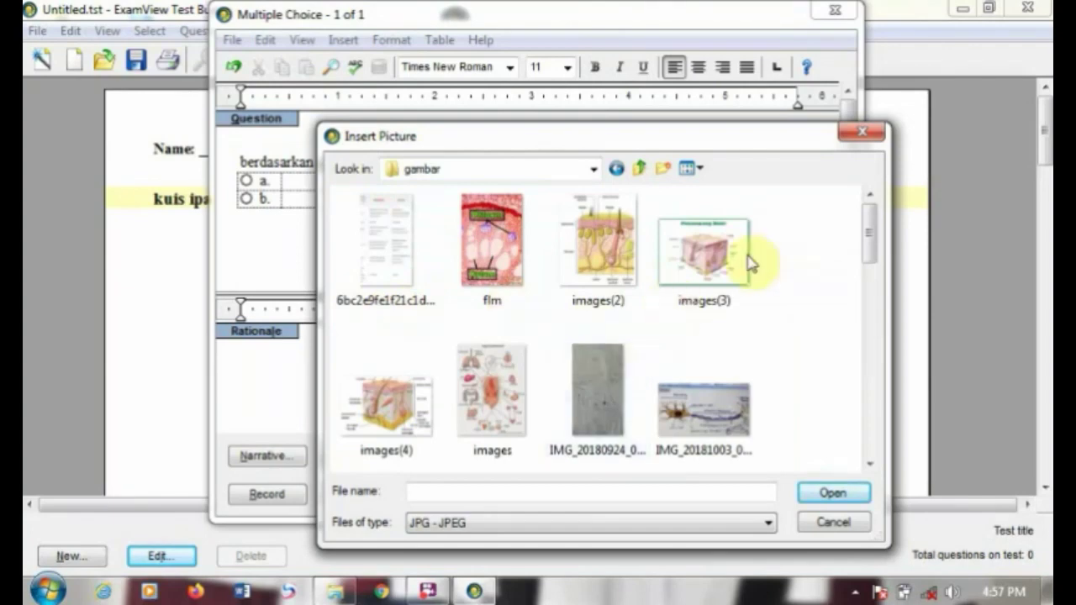
{"action": "double_click", "coordinate": [387, 402]}
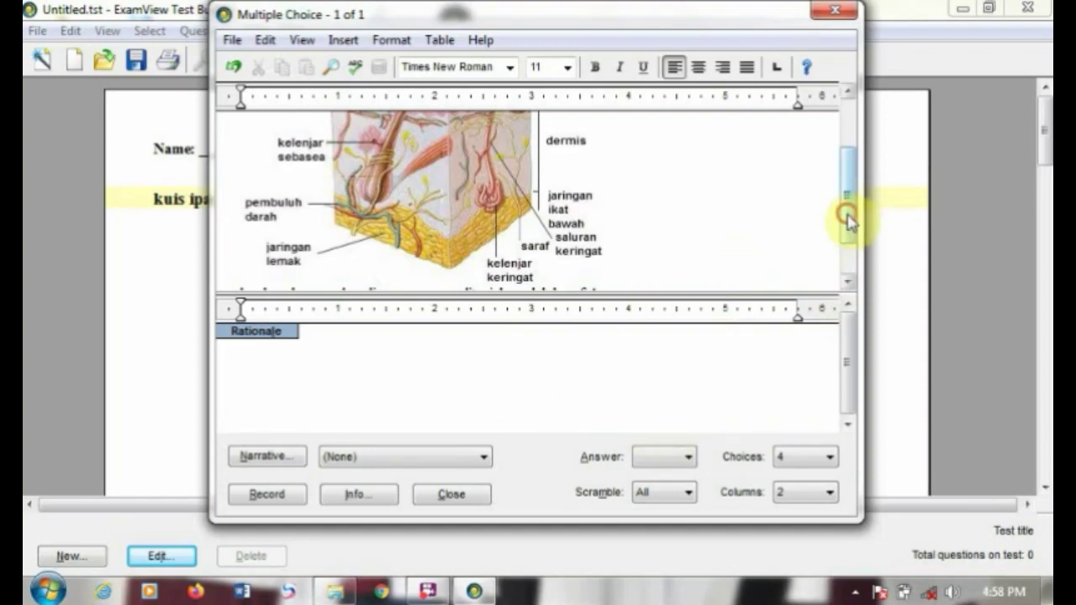
Step: Enter jaringan lemak, pembuluh darah and kelenjar keringat into choices a, b and c
{"action": "left_click_drag", "start_coordinate": [845, 216], "coordinate": [847, 274]}
{"action": "left_click", "coordinate": [369, 263]}
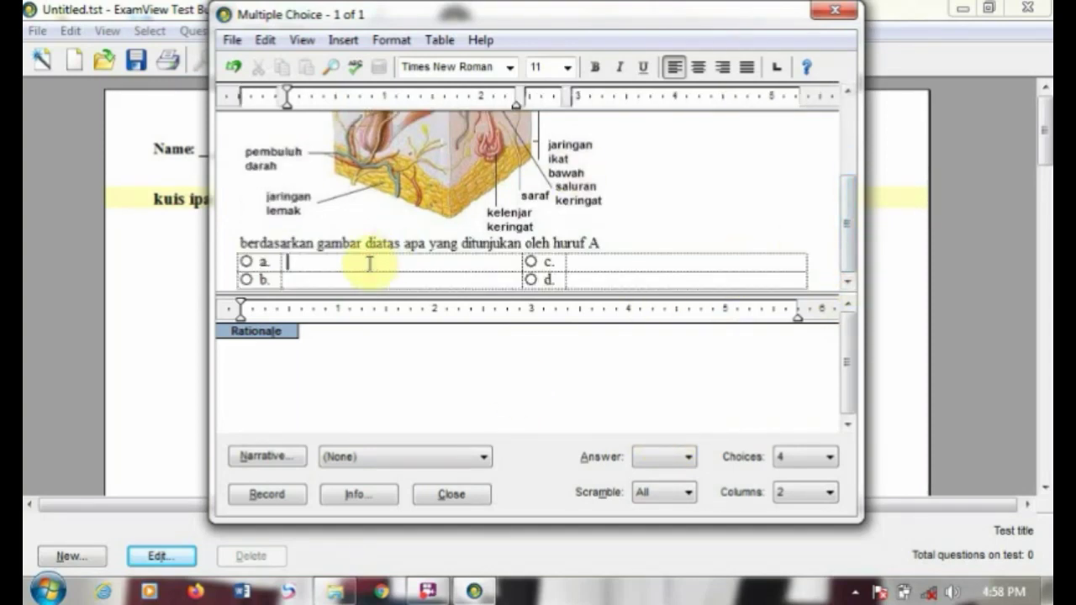
{"action": "type", "text": "jaringa"}
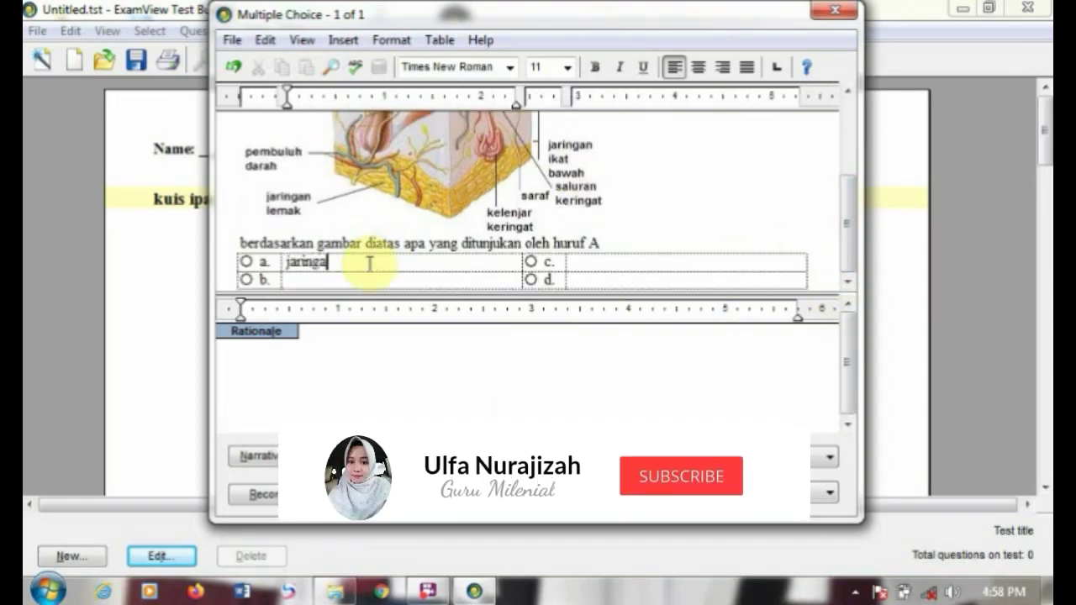
{"action": "type", "text": "n lemak"}
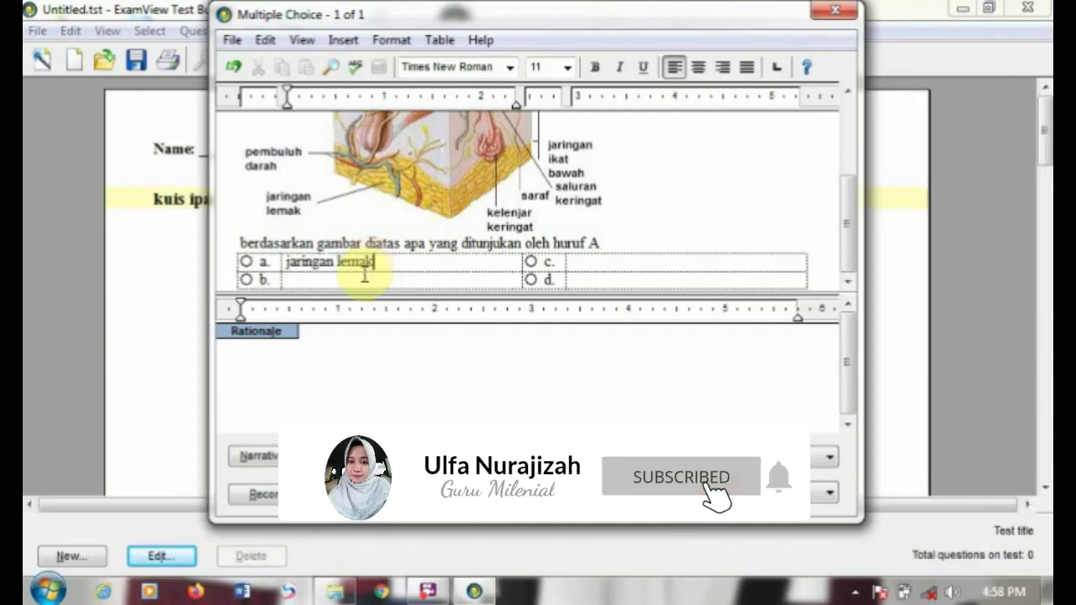
{"action": "left_click", "coordinate": [332, 287]}
{"action": "type", "text": "pembuluh darah"}
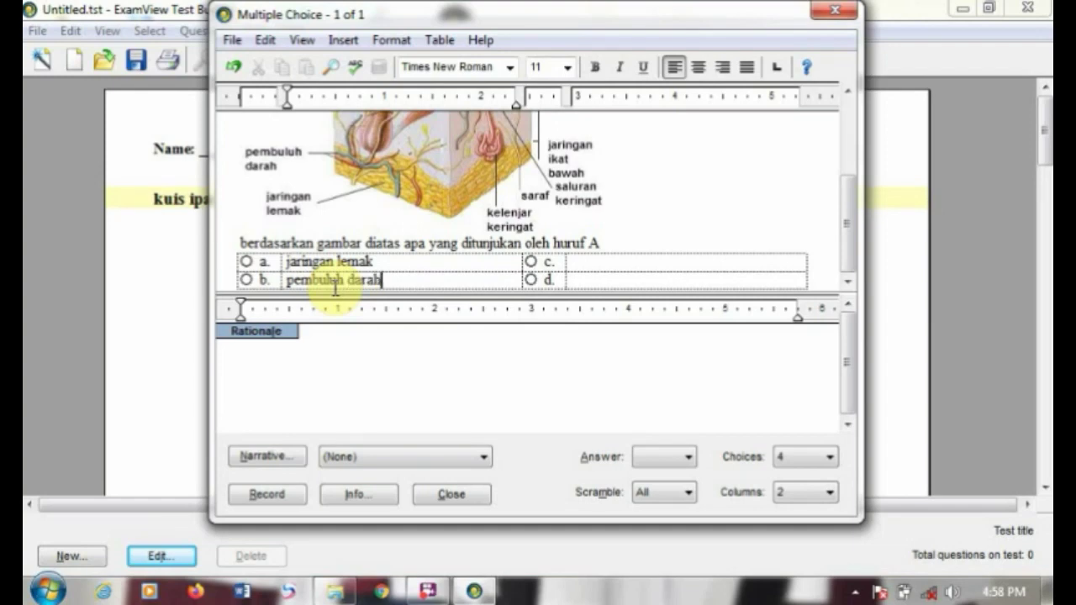
{"action": "left_click", "coordinate": [568, 266]}
{"action": "left_click", "coordinate": [580, 262]}
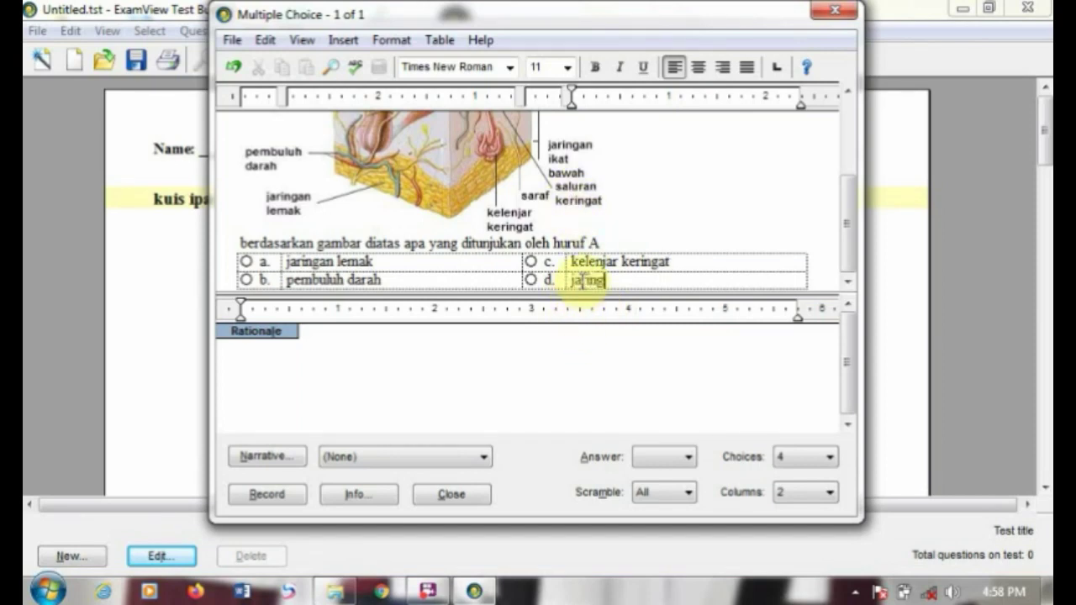
{"action": "type", "text": "t"}
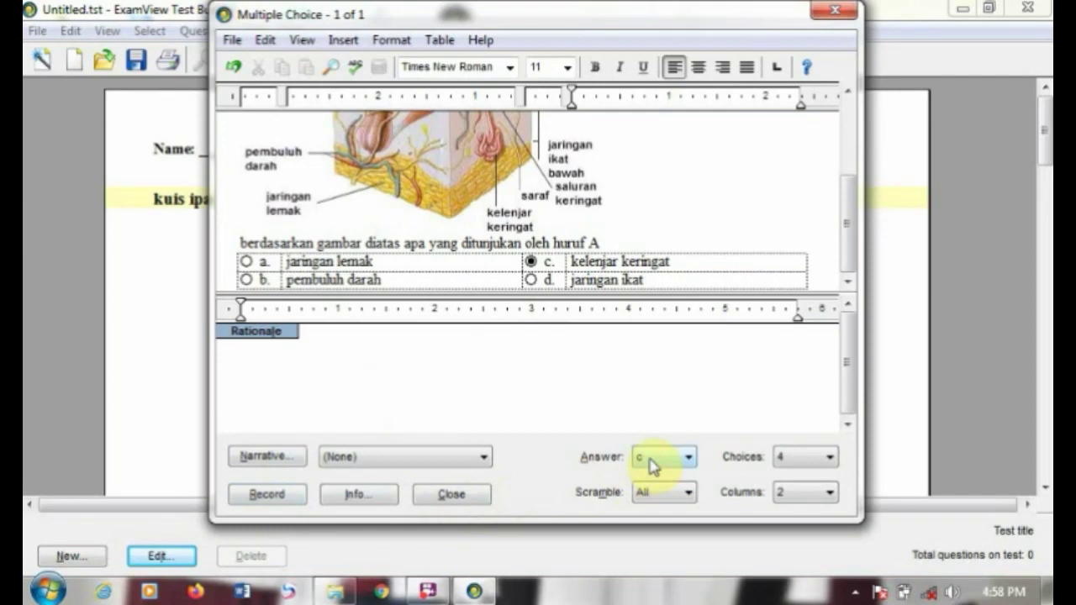
Step: Keep all choices scrambled and the number of choices at four
{"action": "left_click", "coordinate": [680, 494]}
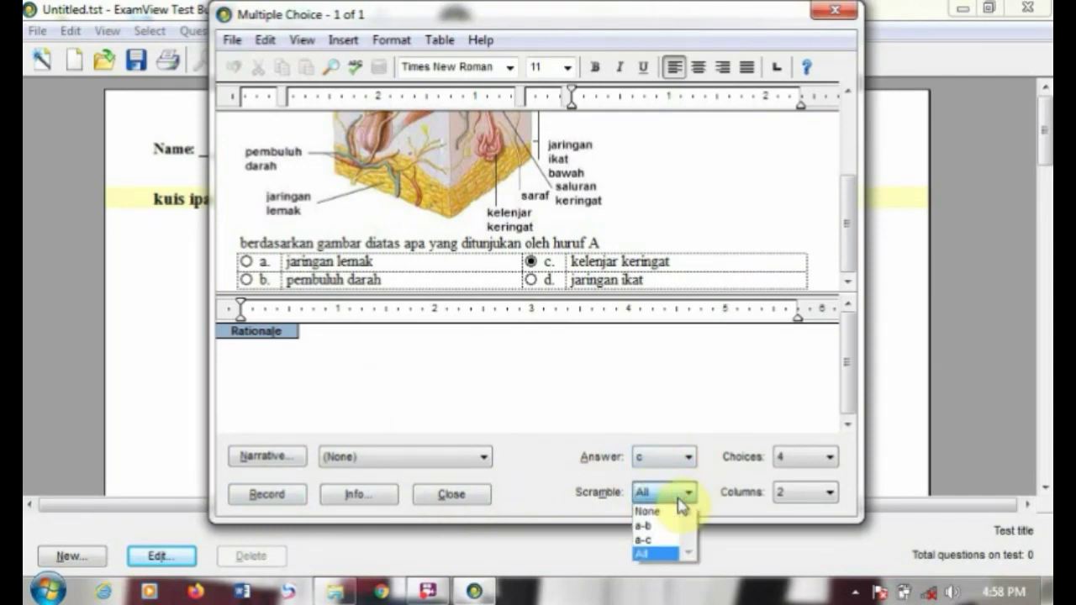
{"action": "left_click", "coordinate": [678, 500]}
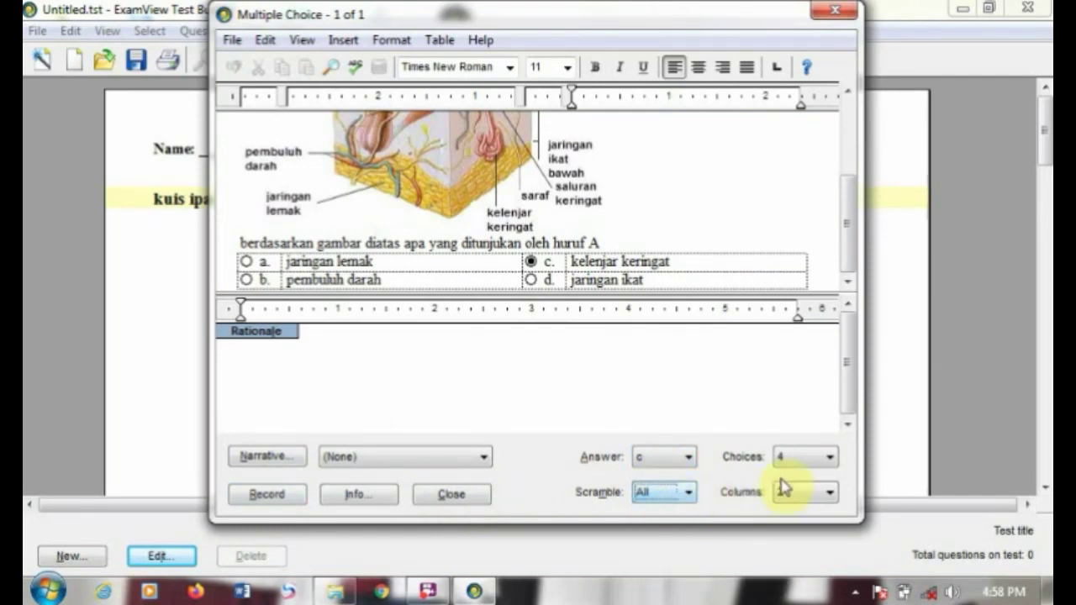
{"action": "left_click", "coordinate": [799, 462]}
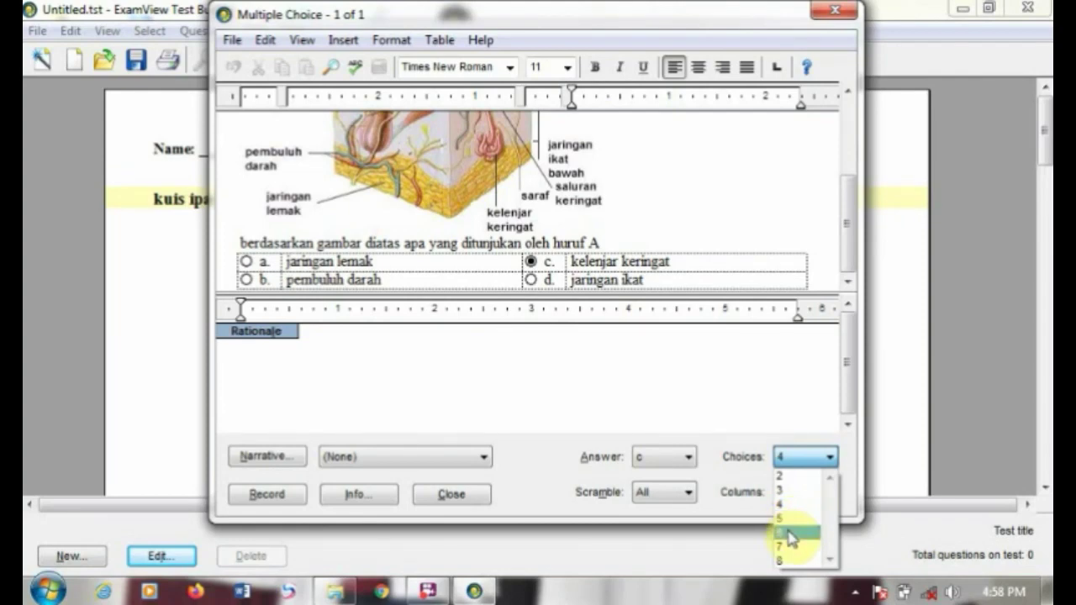
{"action": "left_click", "coordinate": [783, 350]}
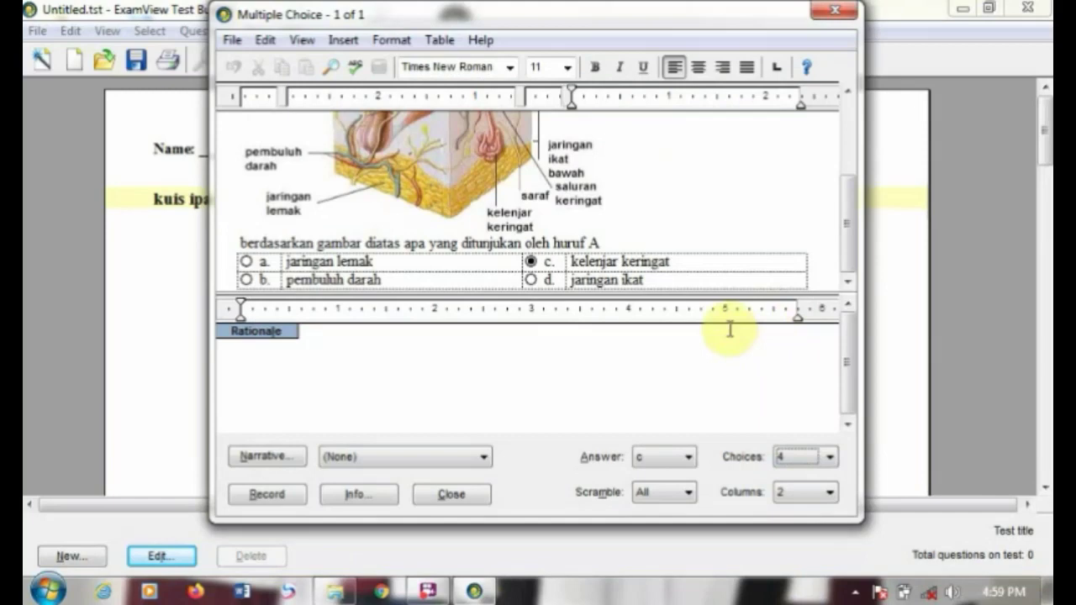
Step: Try 1, 2, 3 and 4 choice columns, settle on 2, and record the question
{"action": "left_click", "coordinate": [819, 496]}
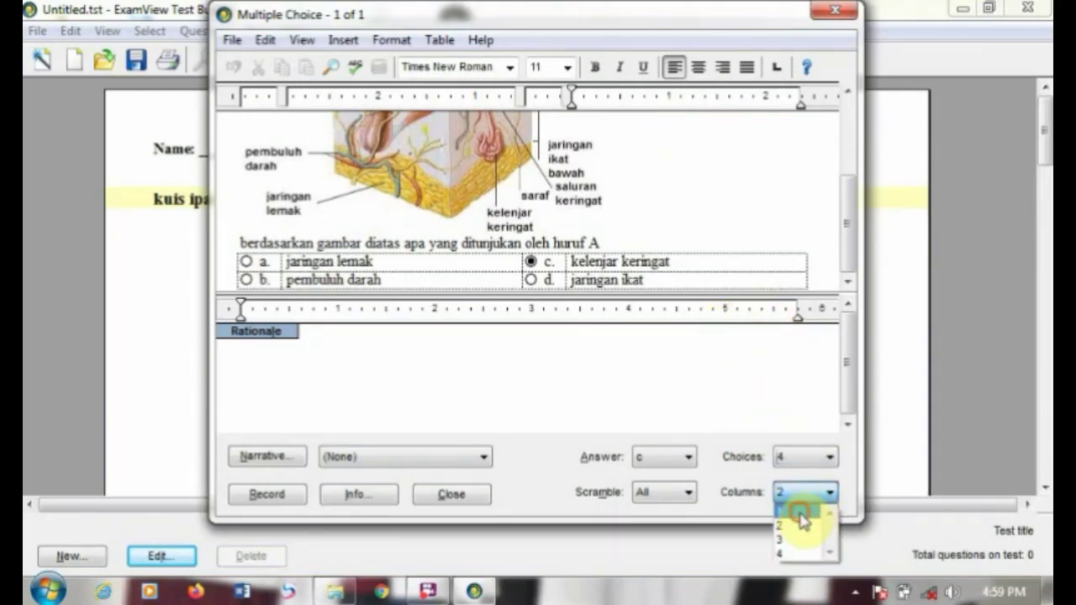
{"action": "left_click", "coordinate": [807, 511]}
{"action": "left_click_drag", "start_coordinate": [846, 211], "coordinate": [846, 249]}
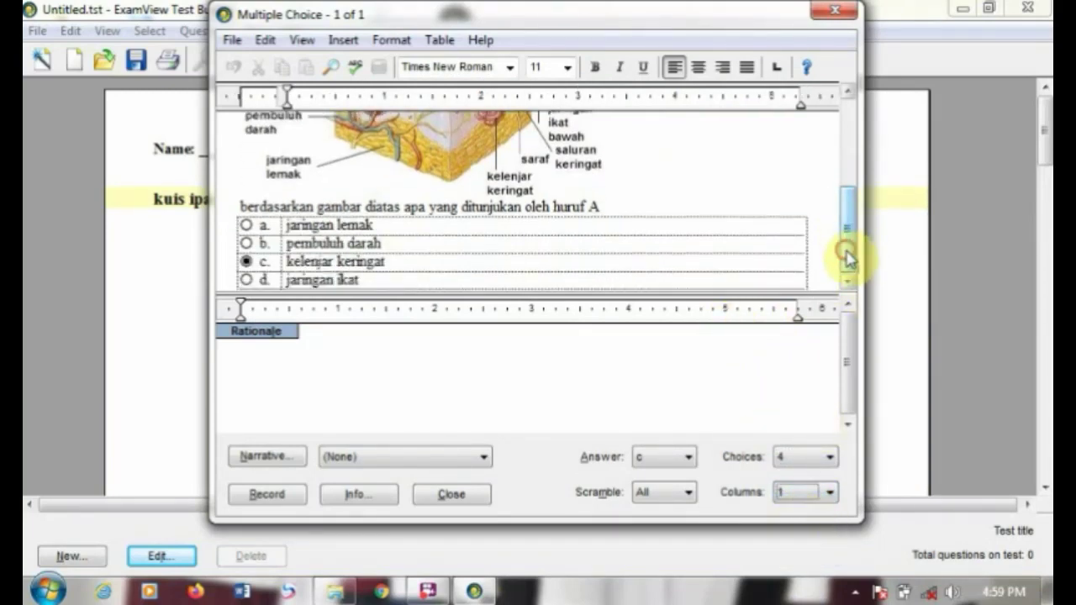
{"action": "left_click", "coordinate": [807, 492]}
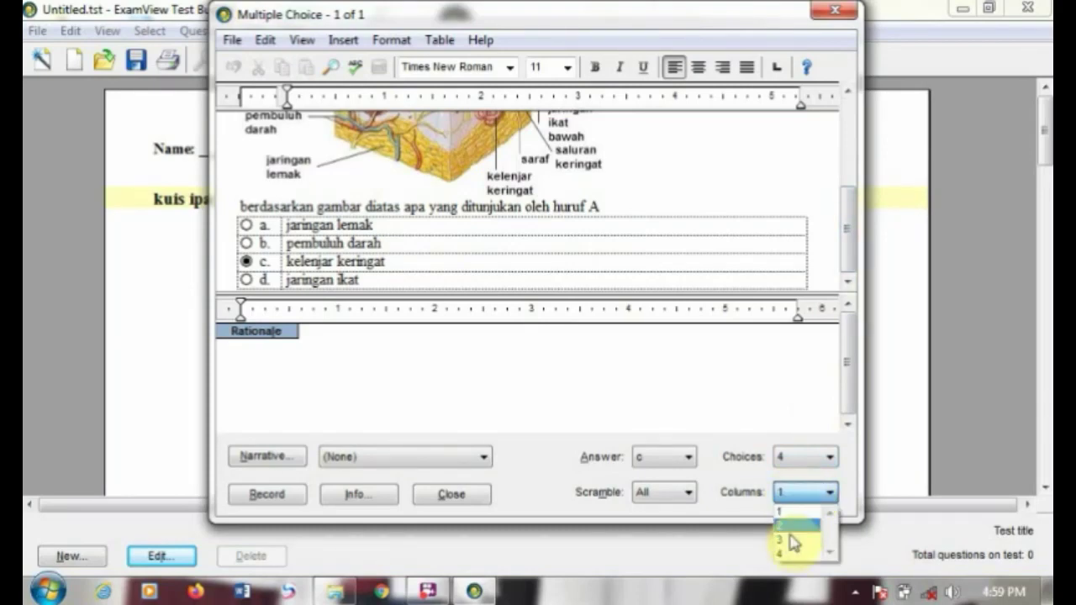
{"action": "left_click", "coordinate": [792, 524]}
{"action": "left_click", "coordinate": [830, 493]}
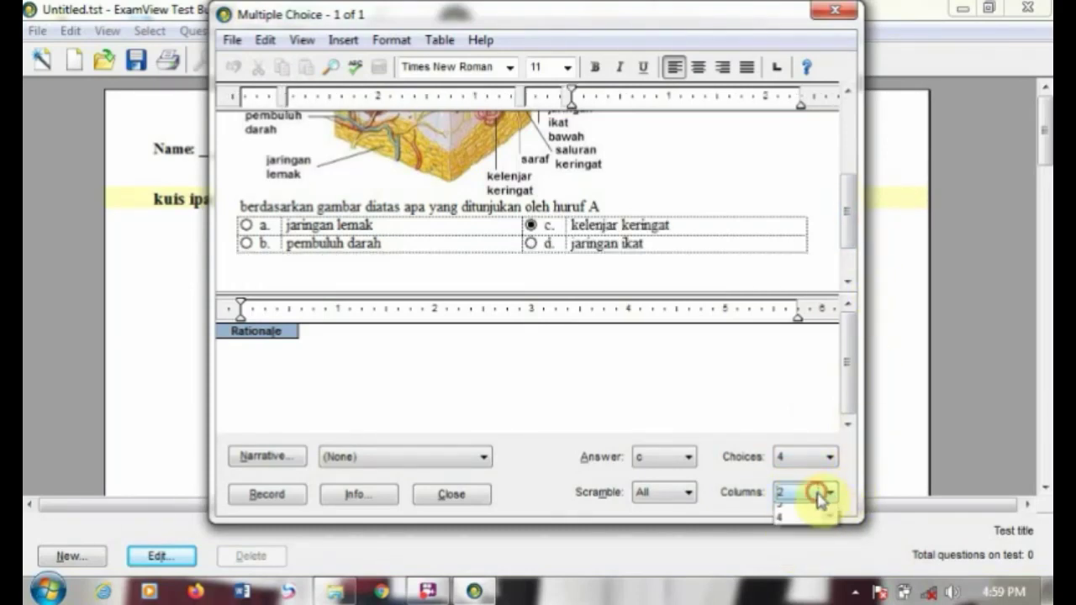
{"action": "left_click", "coordinate": [799, 542]}
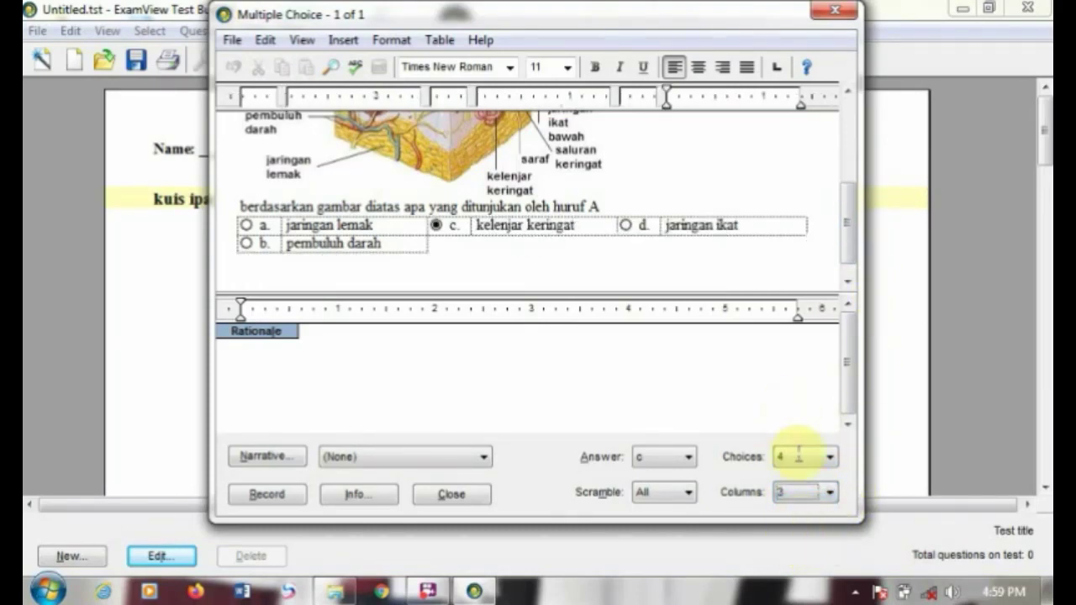
{"action": "left_click", "coordinate": [804, 492]}
{"action": "left_click", "coordinate": [797, 555]}
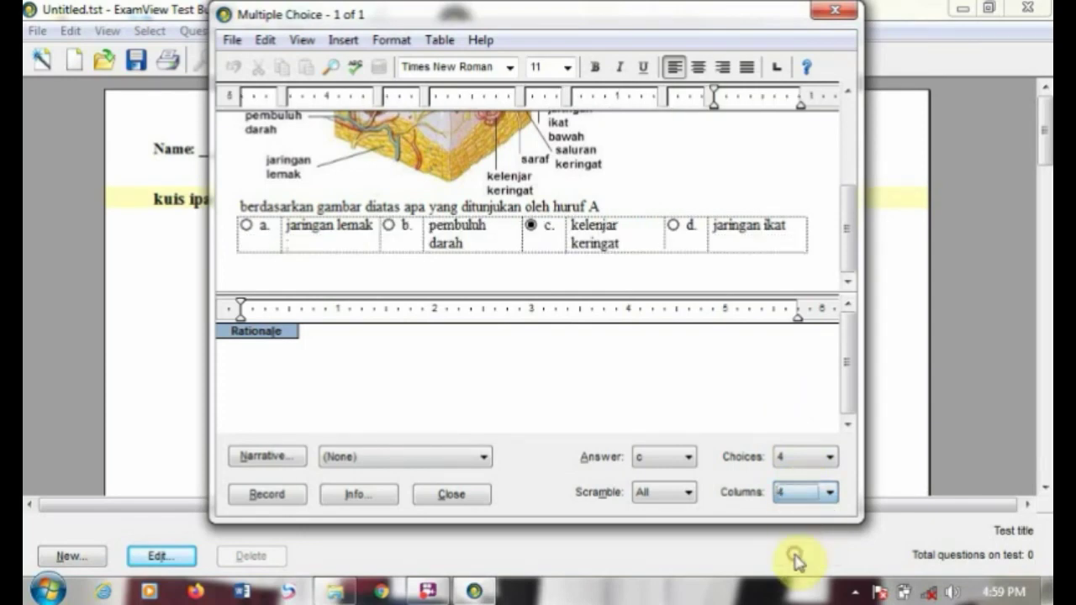
{"action": "left_click", "coordinate": [792, 492]}
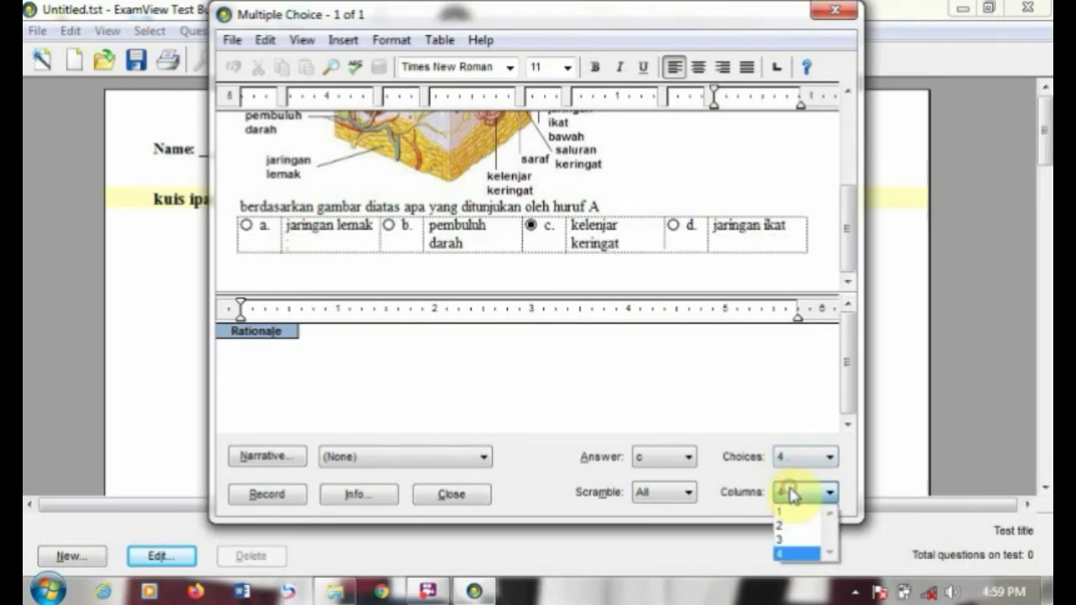
{"action": "left_click", "coordinate": [794, 528]}
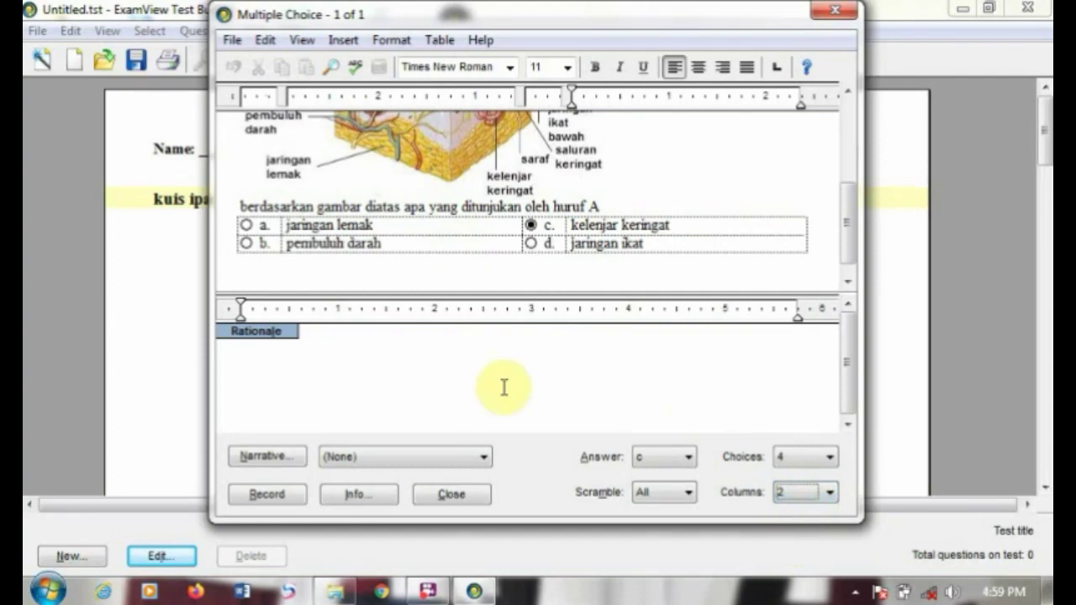
{"action": "left_click", "coordinate": [263, 496]}
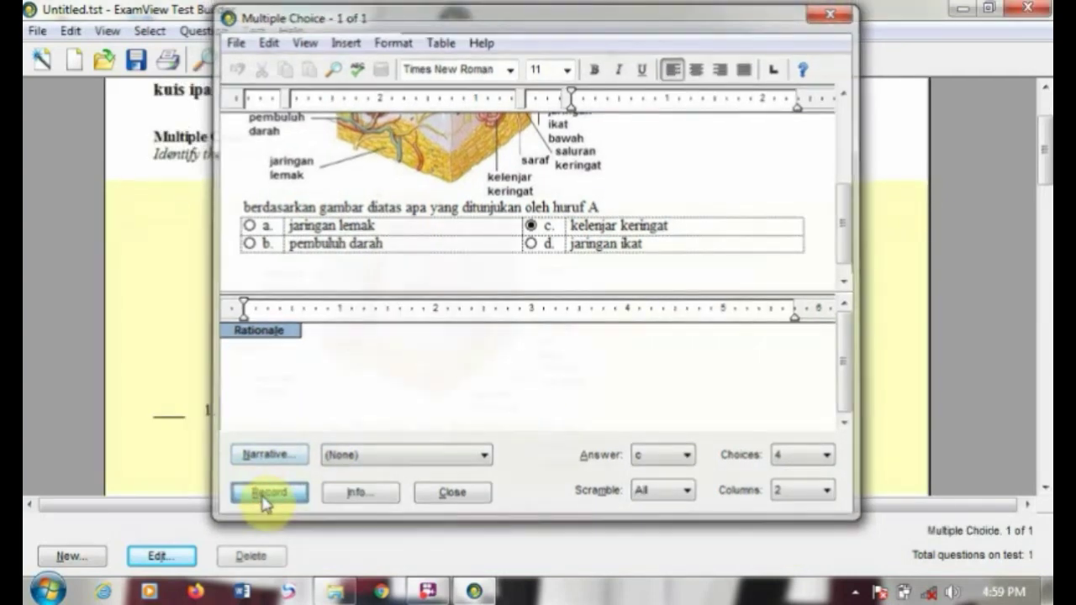
Step: Add another Multiple Choice question and acknowledge the test-only notice
{"action": "mouse_move", "coordinate": [1047, 172]}
{"action": "left_mouse_down"}
{"action": "mouse_move", "coordinate": [1045, 223]}
{"action": "mouse_move", "coordinate": [1045, 180]}
{"action": "left_mouse_up"}
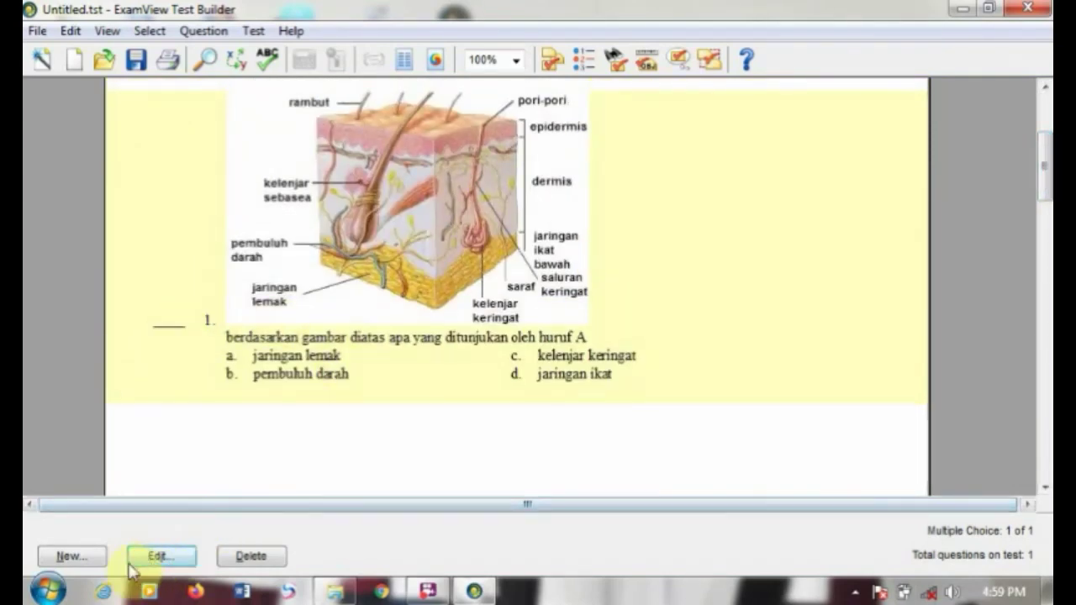
{"action": "left_click", "coordinate": [67, 558]}
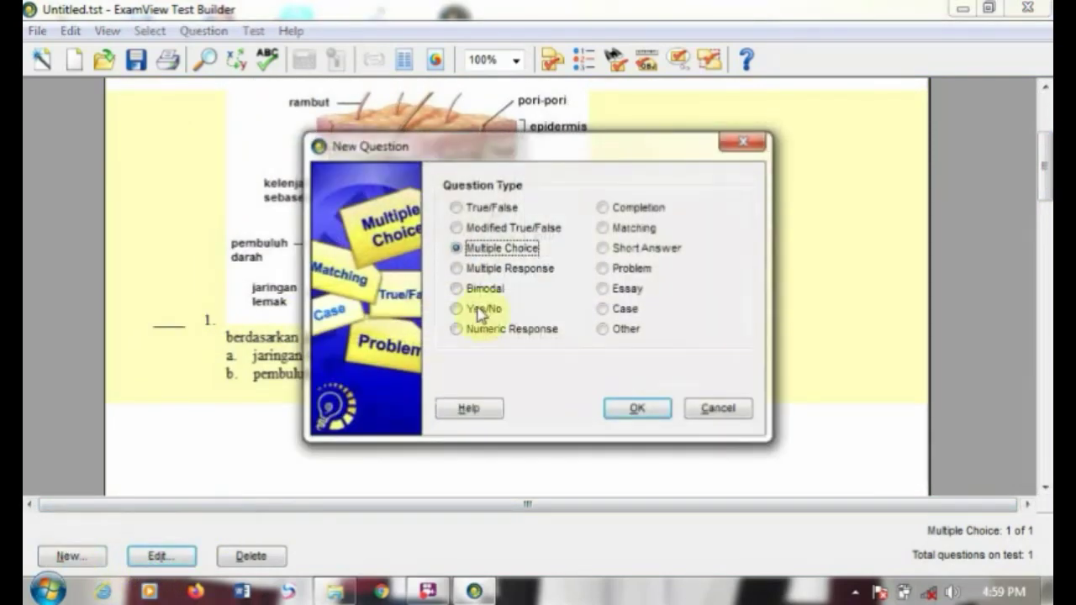
{"action": "left_click", "coordinate": [632, 408]}
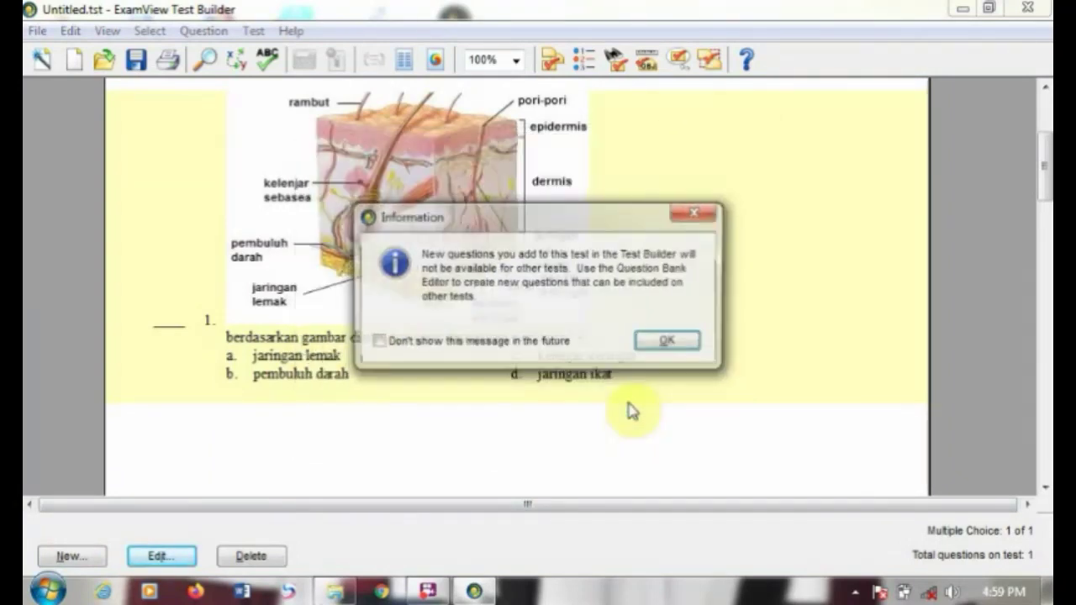
{"action": "left_click", "coordinate": [649, 340]}
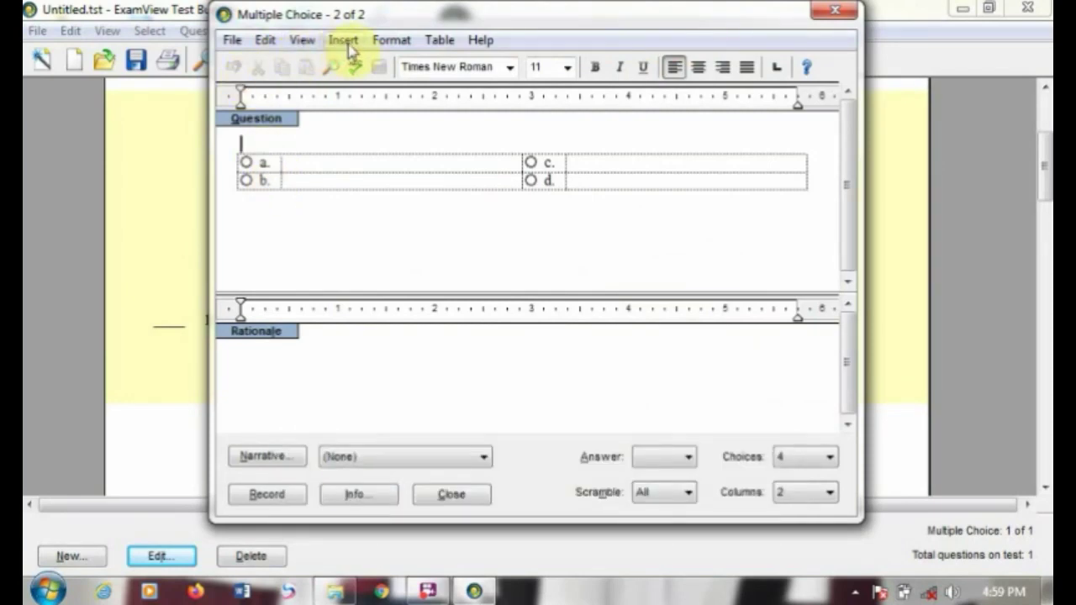
Step: Insert a table with 3 columns and 3 rows into the second question's stem
{"action": "left_click", "coordinate": [436, 42]}
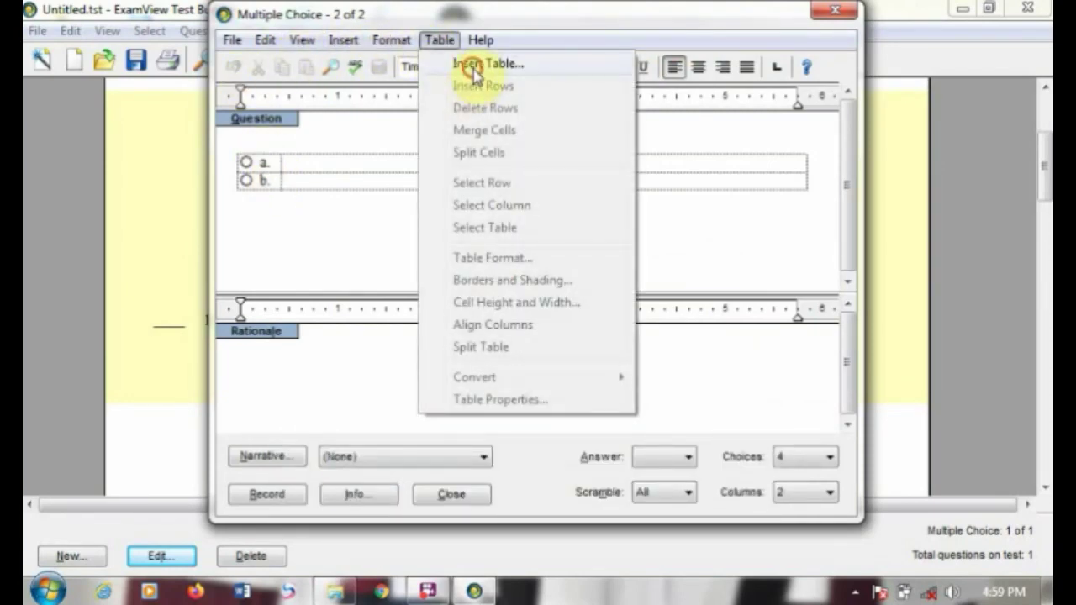
{"action": "left_click", "coordinate": [463, 64]}
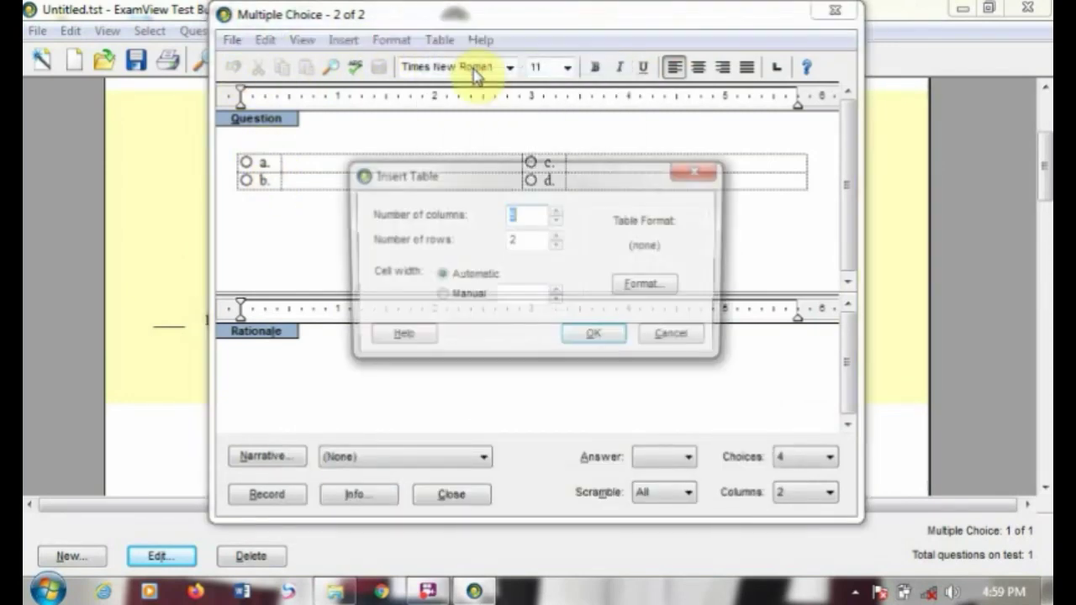
{"action": "double_click", "coordinate": [517, 240]}
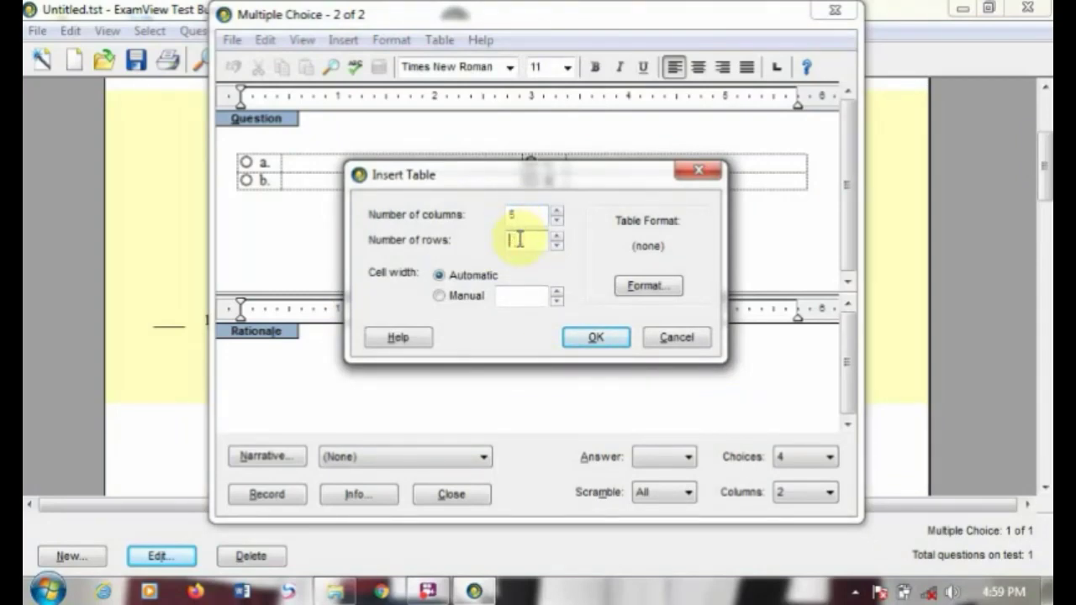
{"action": "type", "text": "3"}
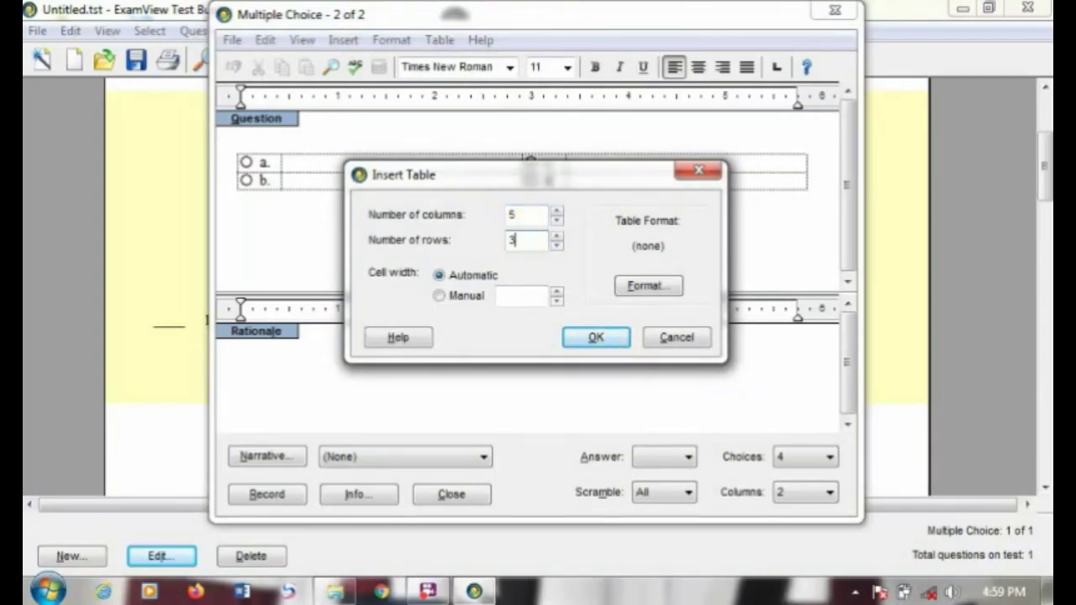
{"action": "double_click", "coordinate": [533, 213]}
{"action": "type", "text": "3"}
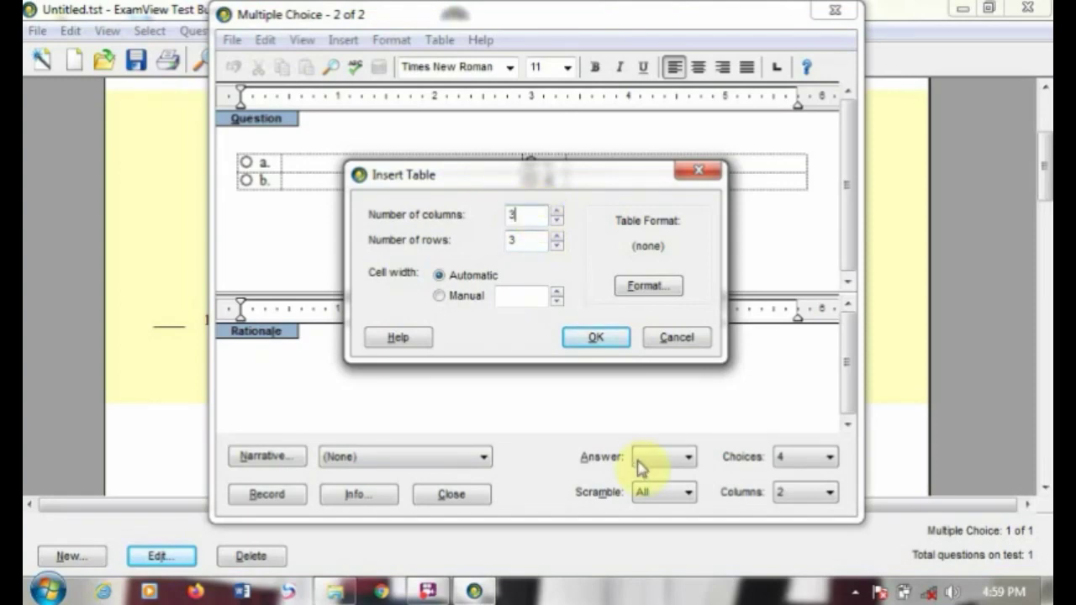
{"action": "left_click", "coordinate": [596, 341]}
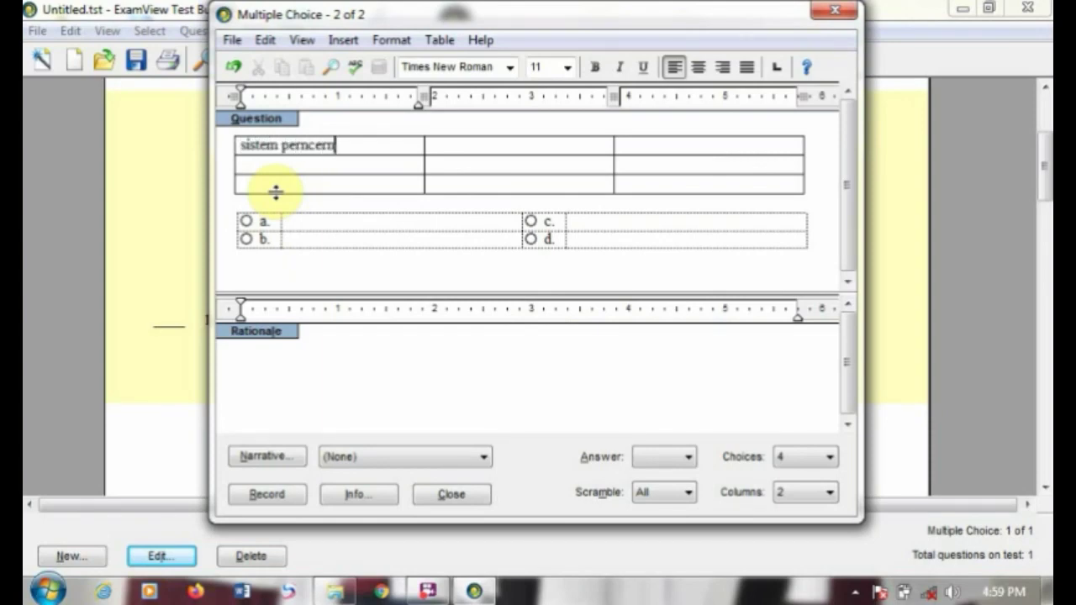
Step: Step through the table's cells and add a fourth row from the last cell
{"action": "left_click", "coordinate": [443, 141]}
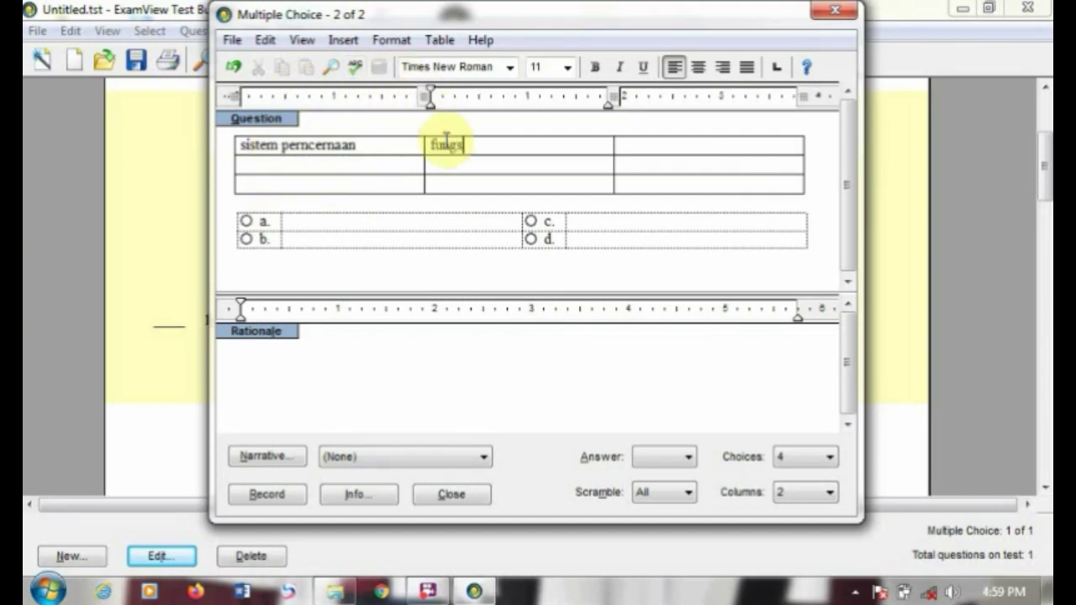
{"action": "left_click", "coordinate": [704, 145]}
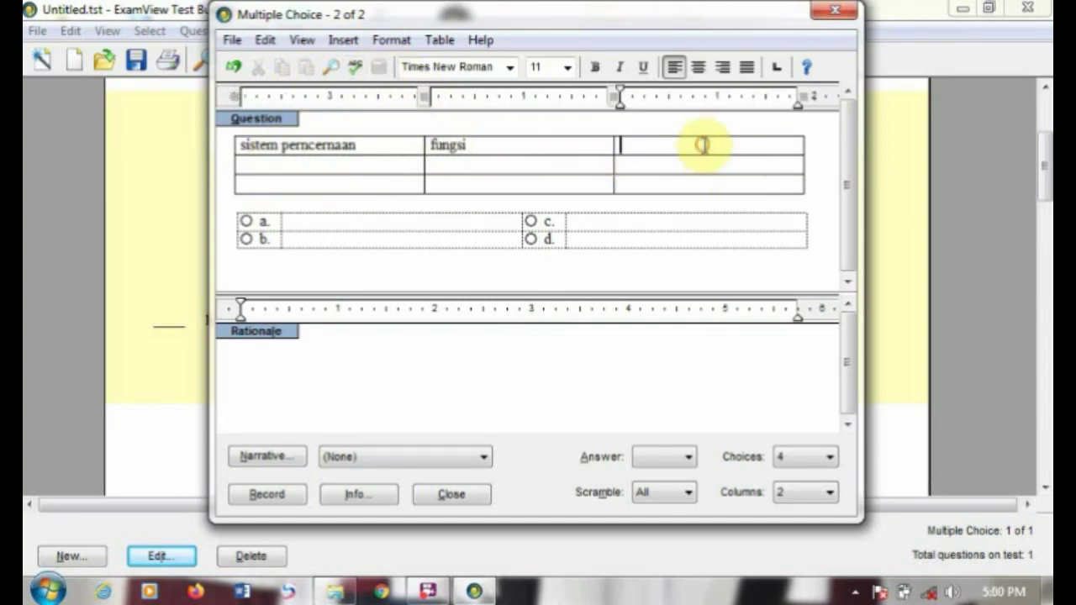
{"action": "left_click", "coordinate": [304, 168]}
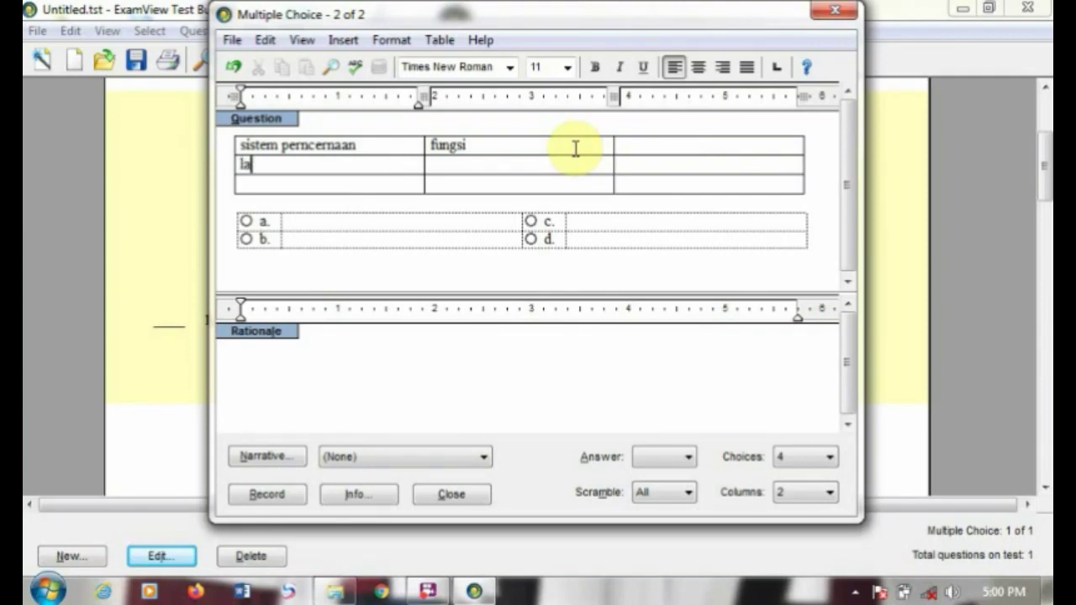
{"action": "left_click", "coordinate": [254, 205]}
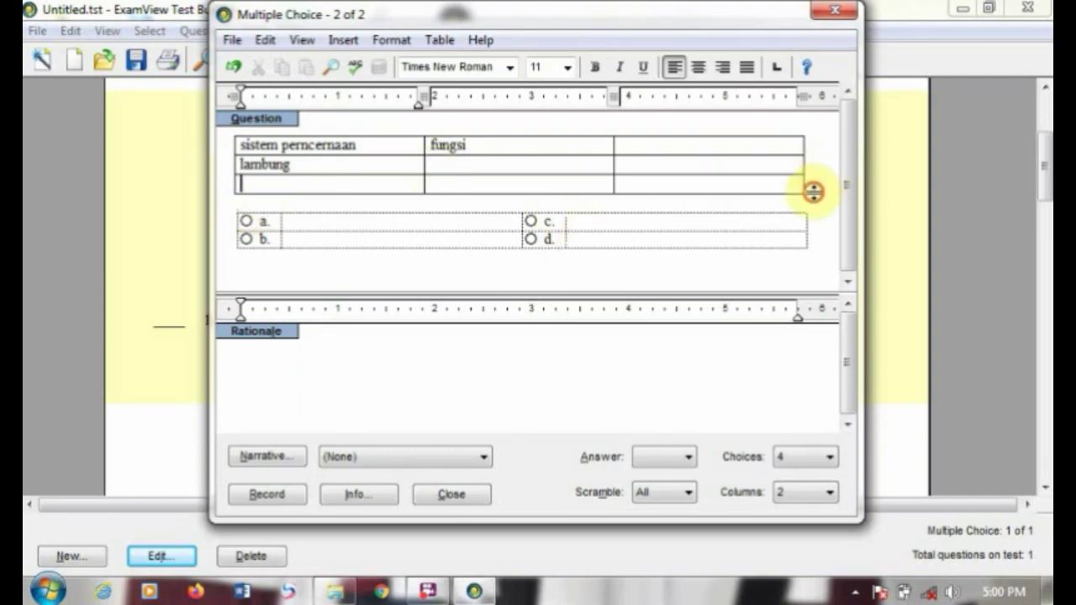
{"action": "key", "text": "Return"}
{"action": "key", "text": "BackSpace"}
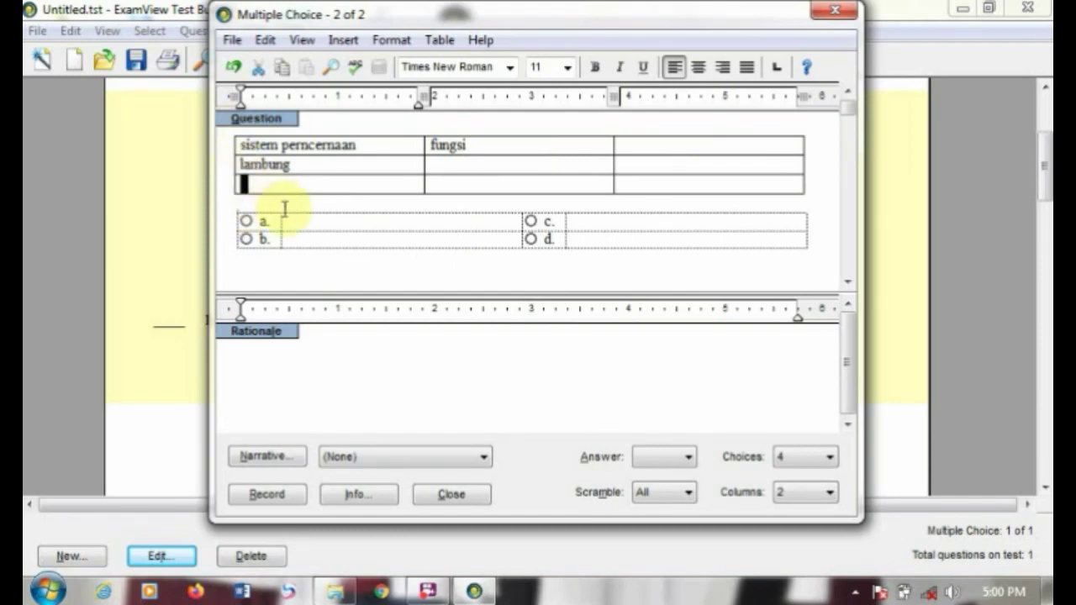
{"action": "left_click", "coordinate": [816, 183]}
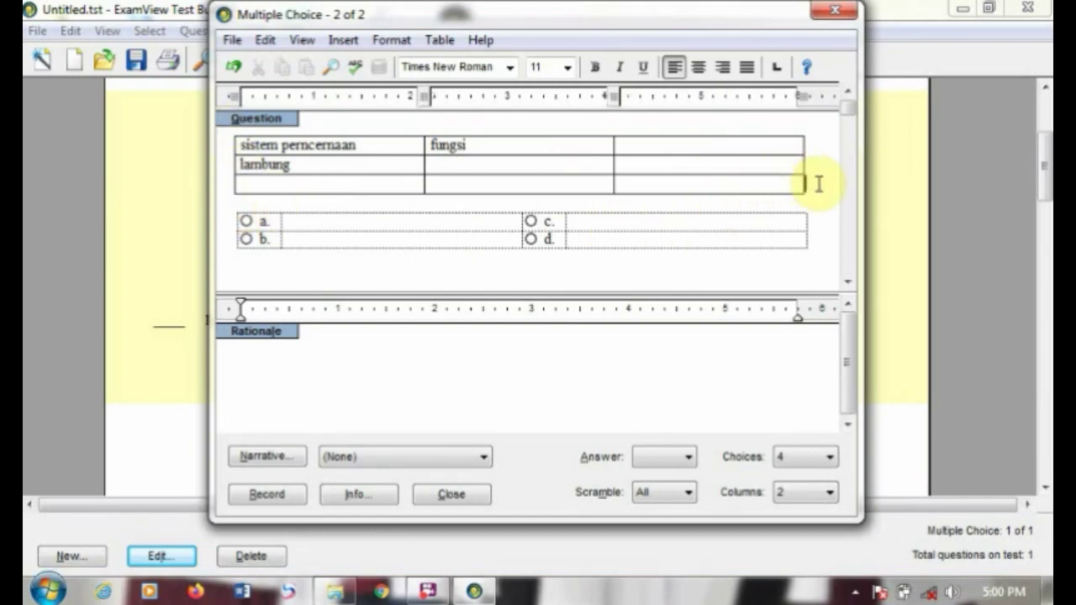
{"action": "key", "text": "Tab"}
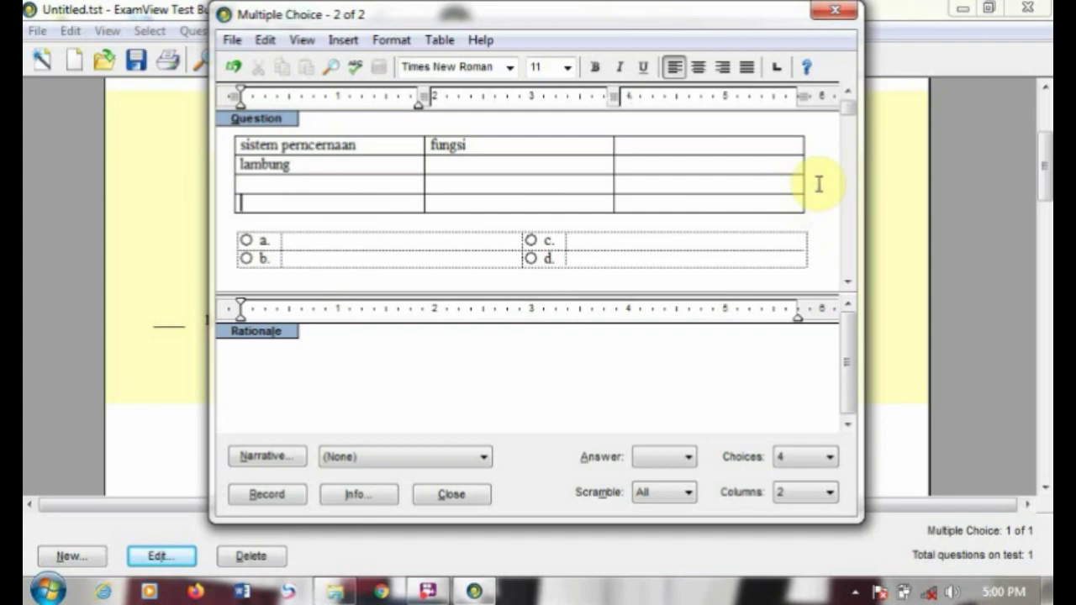
Step: Move between the question text, answer choices a and b, and the table's last row
{"action": "left_click", "coordinate": [320, 123]}
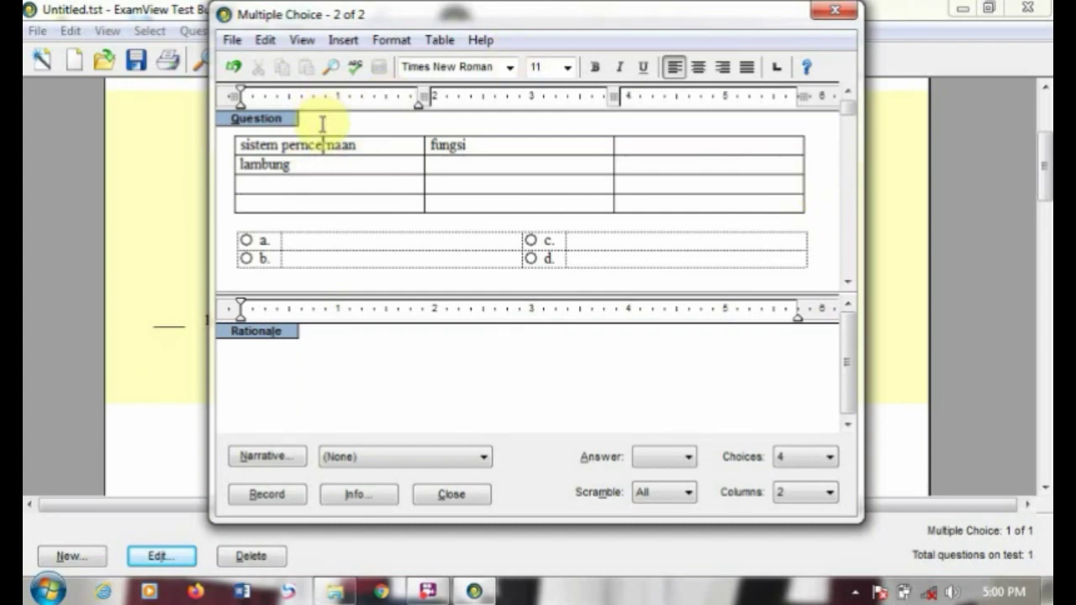
{"action": "left_click", "coordinate": [278, 269]}
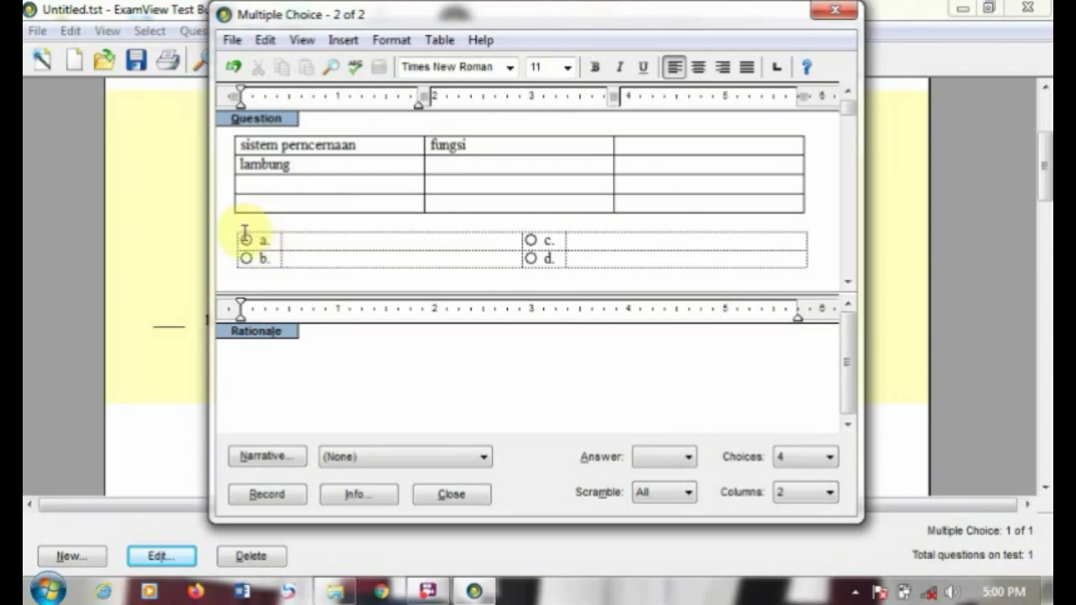
{"action": "left_click", "coordinate": [241, 234]}
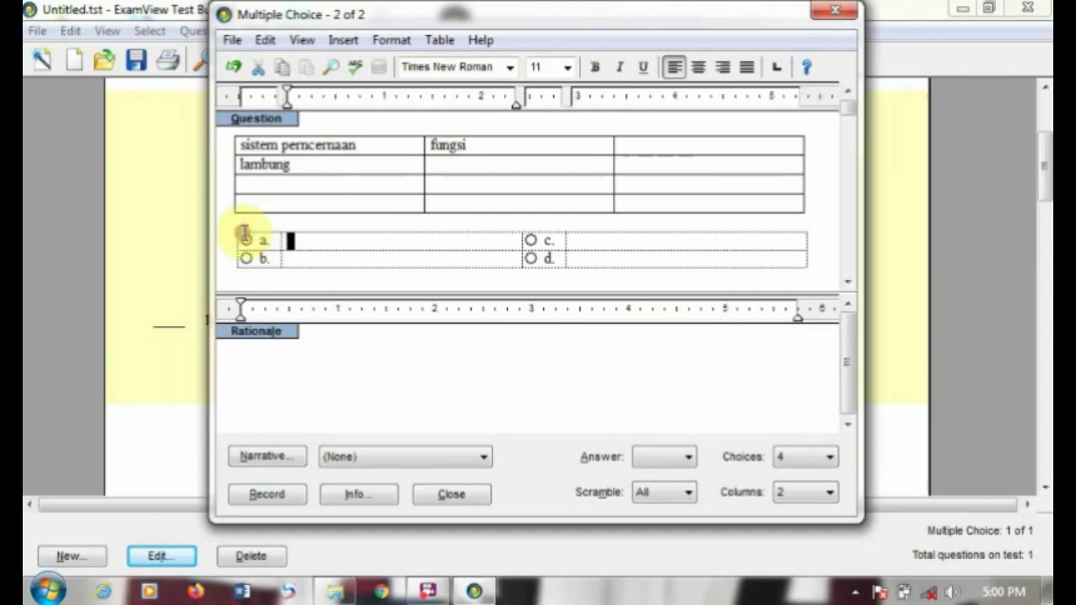
{"action": "left_click", "coordinate": [320, 253]}
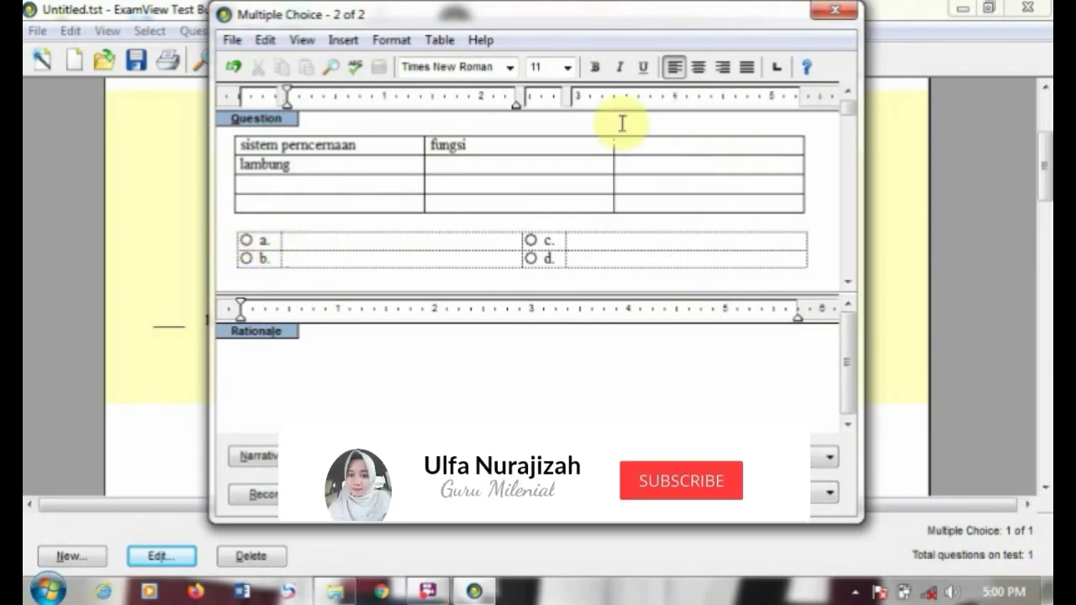
{"action": "left_click", "coordinate": [307, 121]}
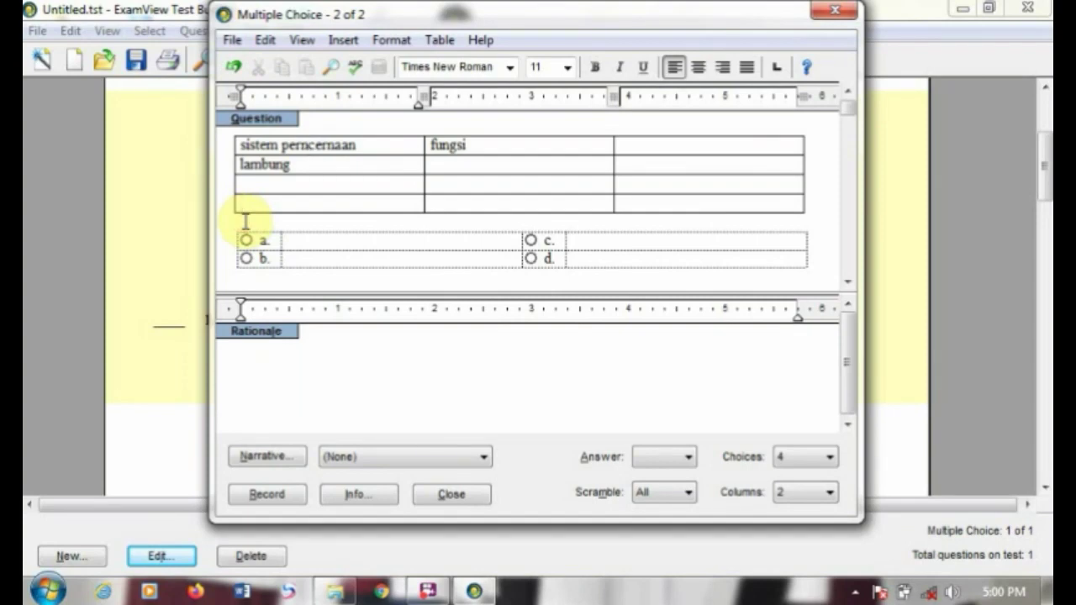
{"action": "key", "text": "Return"}
{"action": "key", "text": "BackSpace"}
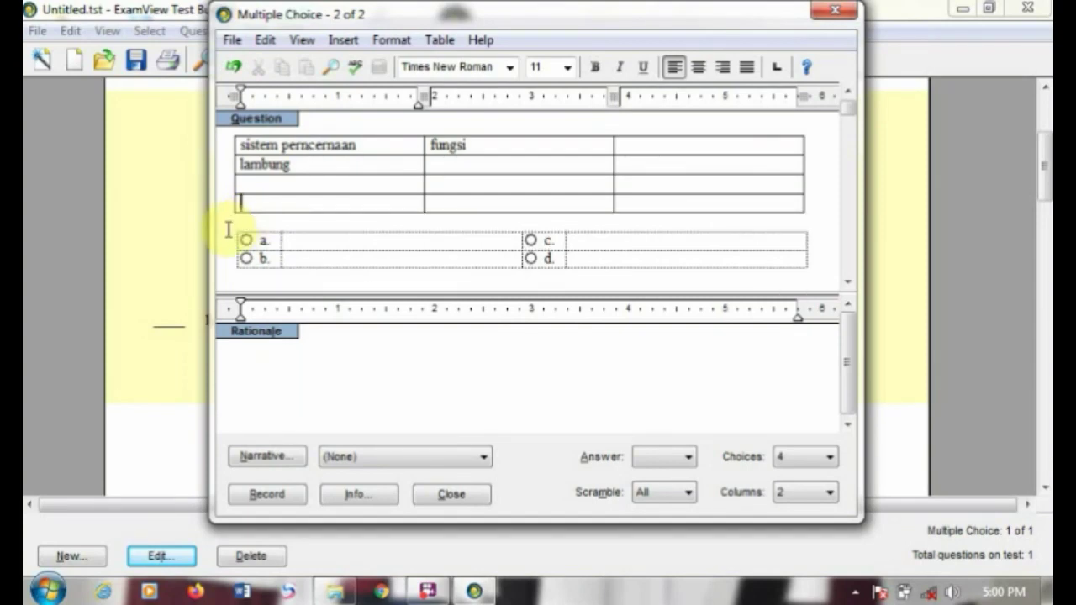
{"action": "left_click", "coordinate": [237, 241]}
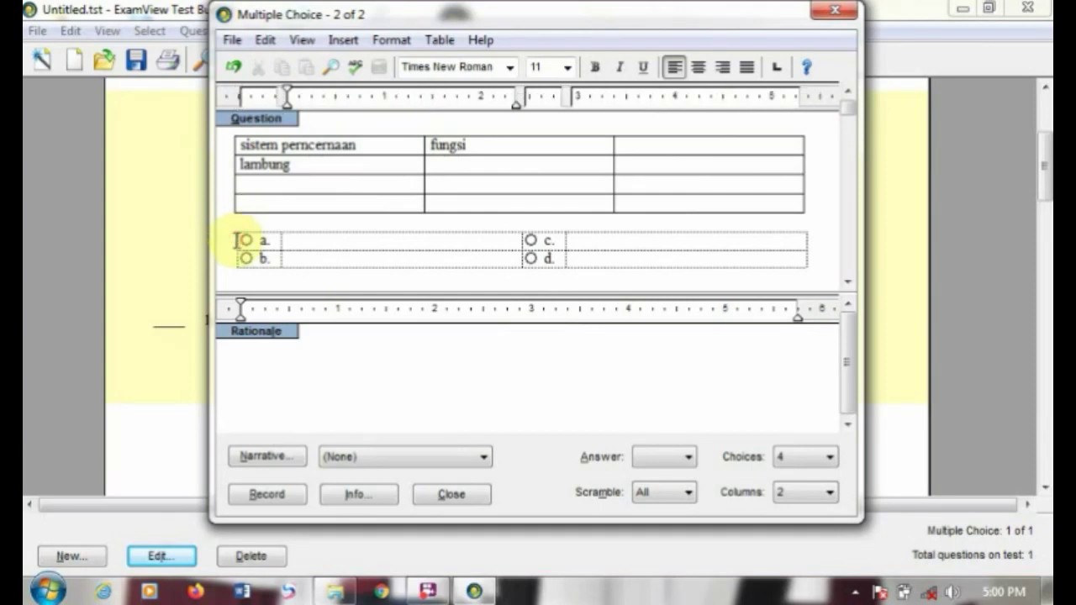
Step: Undo a long series of recent edits with the Undo button
{"action": "left_click", "coordinate": [234, 68]}
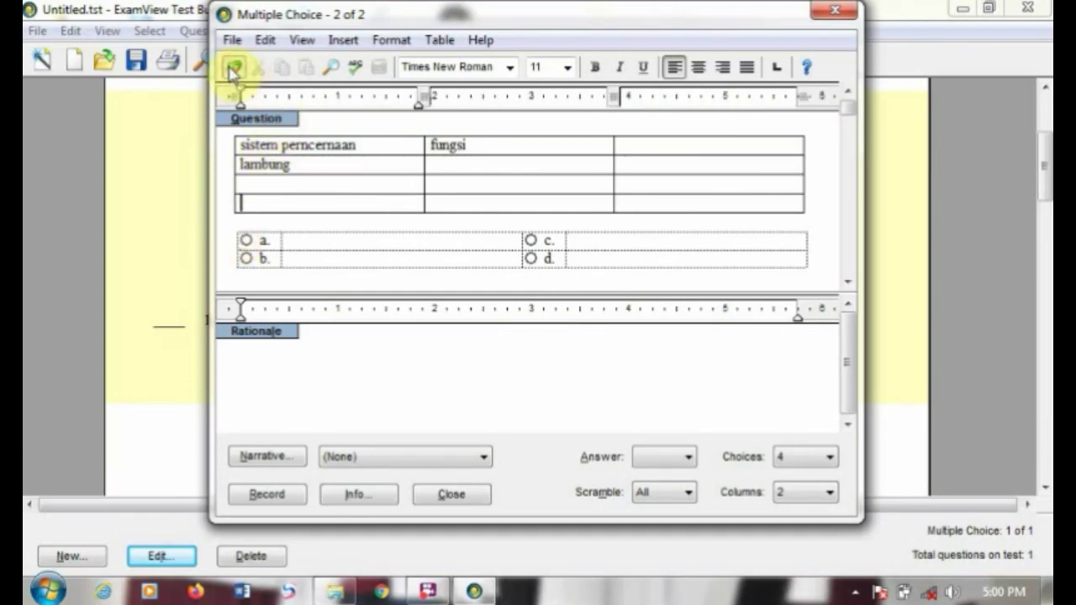
{"action": "left_click", "coordinate": [232, 72]}
{"action": "left_click", "coordinate": [233, 72]}
{"action": "left_click", "coordinate": [233, 72]}
{"action": "left_click", "coordinate": [233, 72]}
{"action": "left_click", "coordinate": [231, 70]}
{"action": "left_click", "coordinate": [232, 70]}
{"action": "left_click", "coordinate": [231, 71]}
{"action": "left_click", "coordinate": [231, 70]}
{"action": "left_click", "coordinate": [231, 71]}
{"action": "left_click", "coordinate": [231, 70]}
{"action": "left_click", "coordinate": [231, 71]}
{"action": "left_click", "coordinate": [231, 70]}
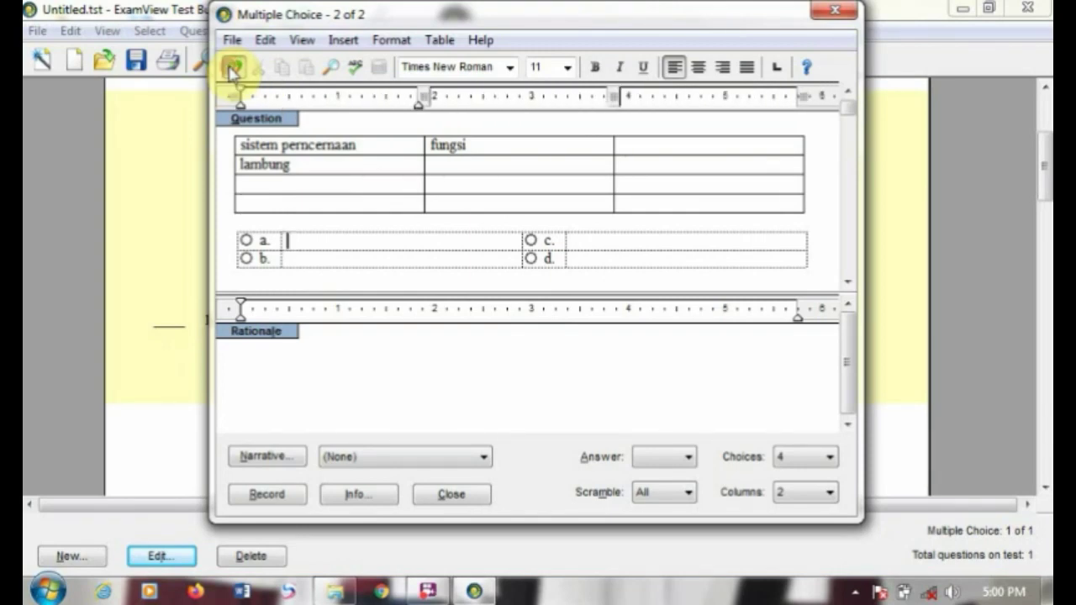
{"action": "left_click", "coordinate": [231, 70]}
{"action": "left_click", "coordinate": [231, 71]}
{"action": "left_click", "coordinate": [232, 71]}
{"action": "left_click", "coordinate": [231, 71]}
{"action": "left_click", "coordinate": [231, 71]}
{"action": "left_click", "coordinate": [231, 71]}
{"action": "left_click", "coordinate": [231, 71]}
{"action": "left_click", "coordinate": [231, 70]}
{"action": "left_click", "coordinate": [231, 71]}
{"action": "left_click", "coordinate": [231, 71]}
{"action": "left_click", "coordinate": [231, 70]}
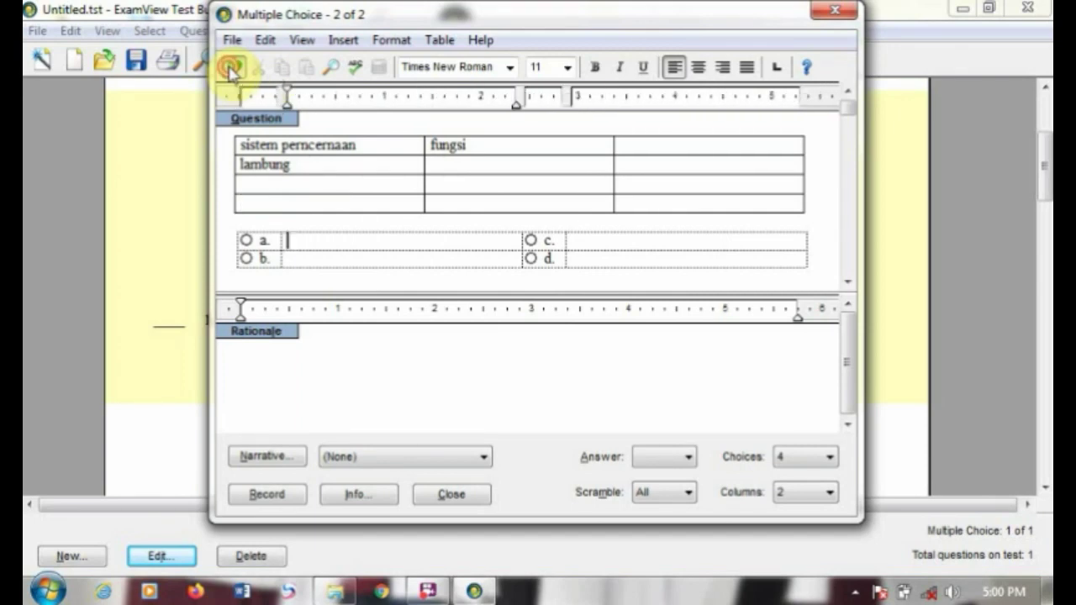
{"action": "left_click", "coordinate": [231, 71]}
{"action": "left_click", "coordinate": [231, 71]}
{"action": "left_click", "coordinate": [231, 71]}
{"action": "left_click", "coordinate": [231, 71]}
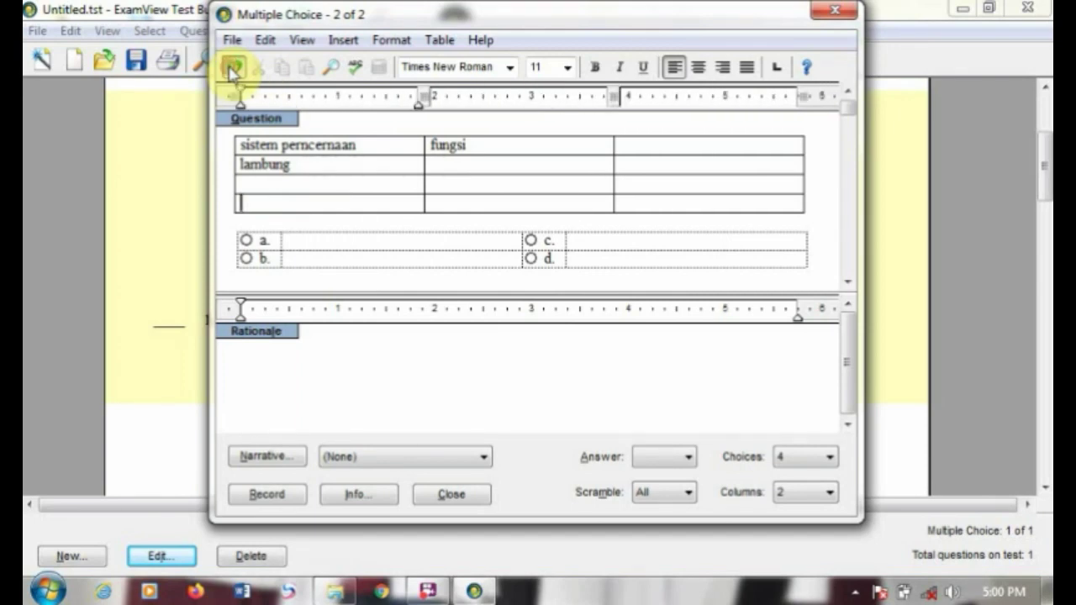
{"action": "left_click", "coordinate": [231, 71]}
{"action": "left_click", "coordinate": [231, 71]}
{"action": "left_click", "coordinate": [231, 71]}
{"action": "left_click", "coordinate": [231, 70]}
{"action": "left_click", "coordinate": [231, 70]}
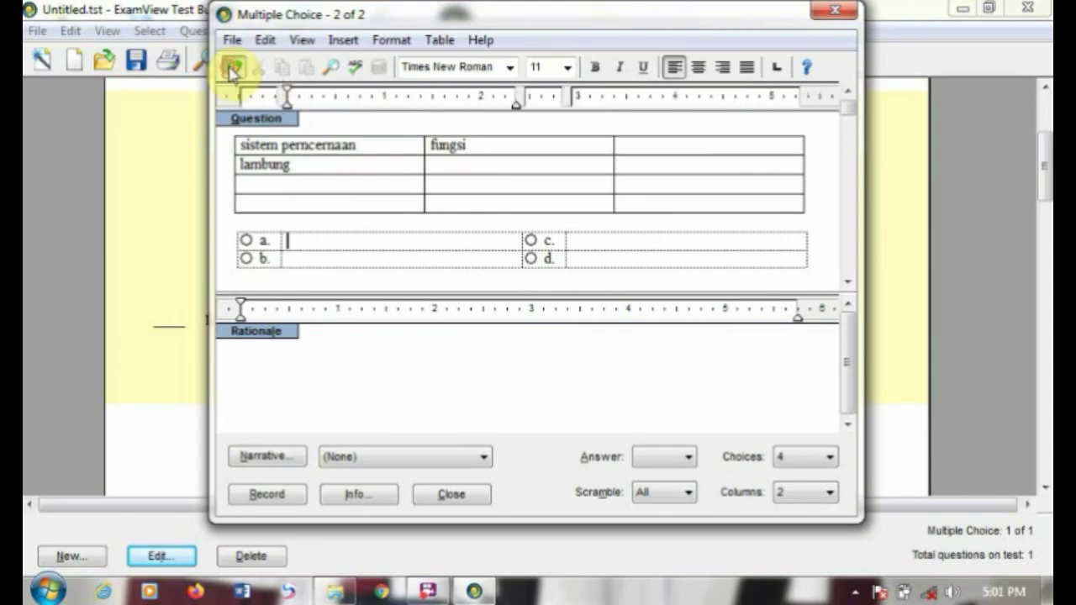
{"action": "left_click", "coordinate": [231, 70]}
{"action": "left_click", "coordinate": [231, 71]}
{"action": "left_click", "coordinate": [232, 71]}
{"action": "left_click", "coordinate": [231, 71]}
{"action": "left_click", "coordinate": [231, 71]}
{"action": "left_click", "coordinate": [231, 71]}
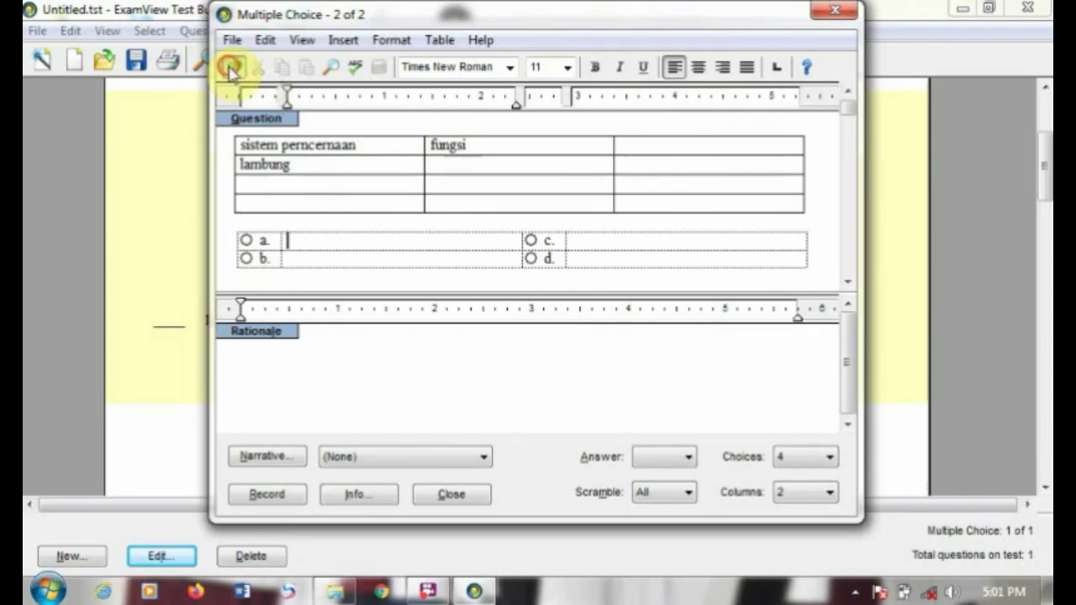
{"action": "left_click", "coordinate": [231, 71]}
Step: Check the Insert menu, undo several more edits, and place the caret after 'sistem pencernaan'
{"action": "left_click", "coordinate": [344, 40]}
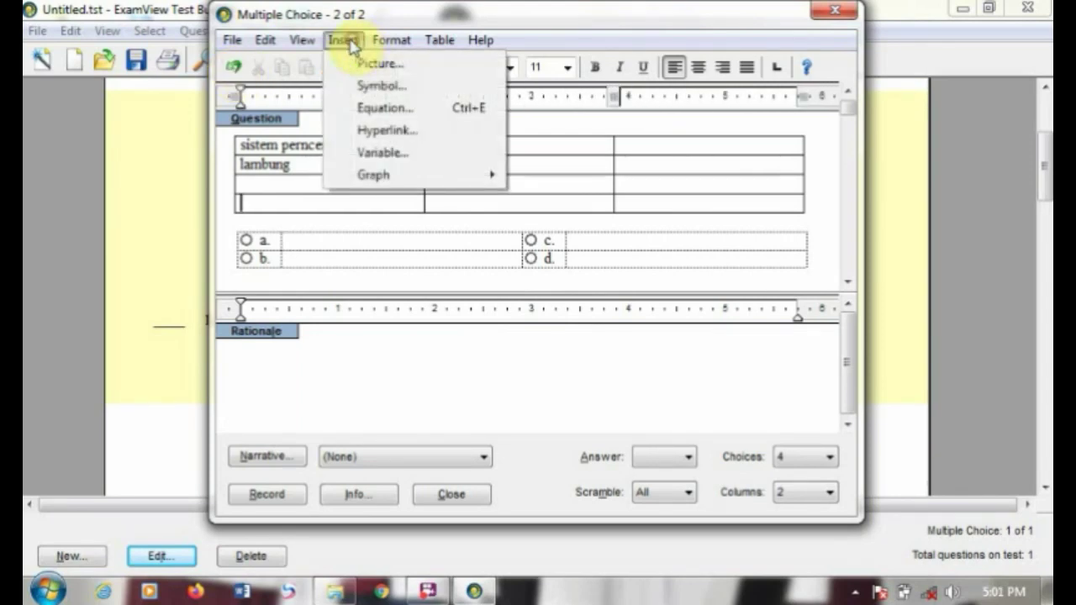
{"action": "left_click", "coordinate": [350, 44]}
{"action": "left_click", "coordinate": [237, 72]}
{"action": "left_click", "coordinate": [238, 73]}
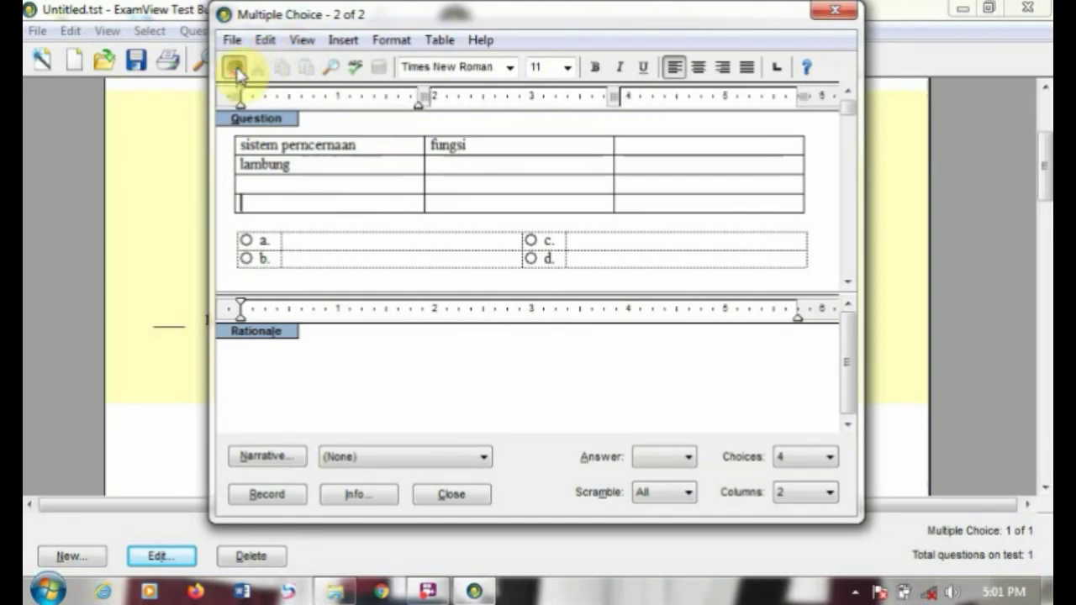
{"action": "left_click", "coordinate": [238, 72]}
{"action": "left_click", "coordinate": [238, 72]}
{"action": "left_click", "coordinate": [238, 72]}
{"action": "left_click", "coordinate": [238, 72]}
{"action": "left_click", "coordinate": [238, 72]}
{"action": "left_click", "coordinate": [237, 73]}
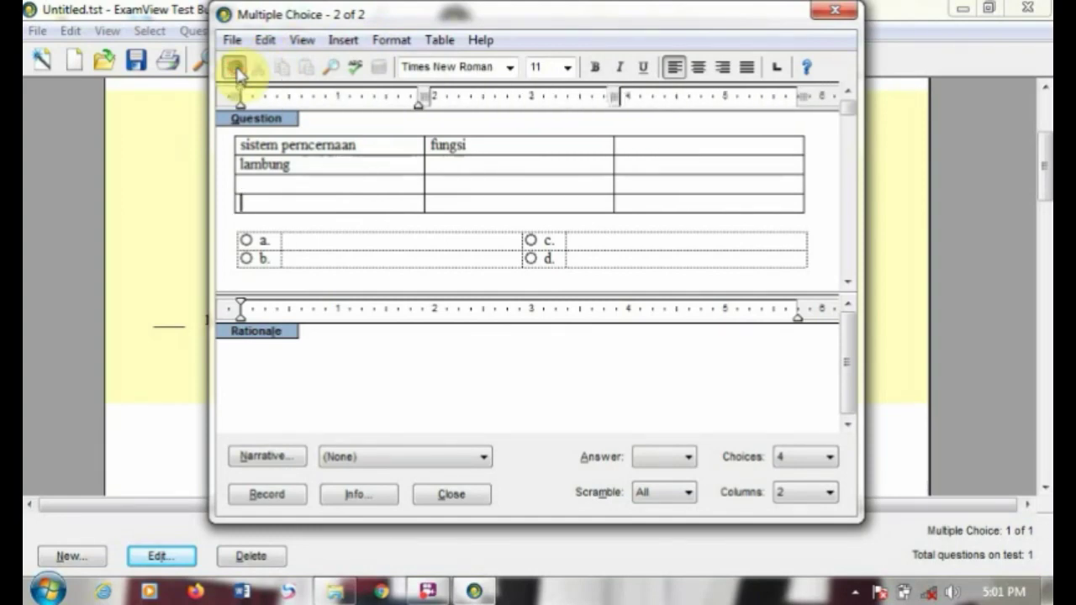
{"action": "left_click", "coordinate": [238, 72]}
{"action": "left_click", "coordinate": [238, 73]}
{"action": "left_click", "coordinate": [356, 144]}
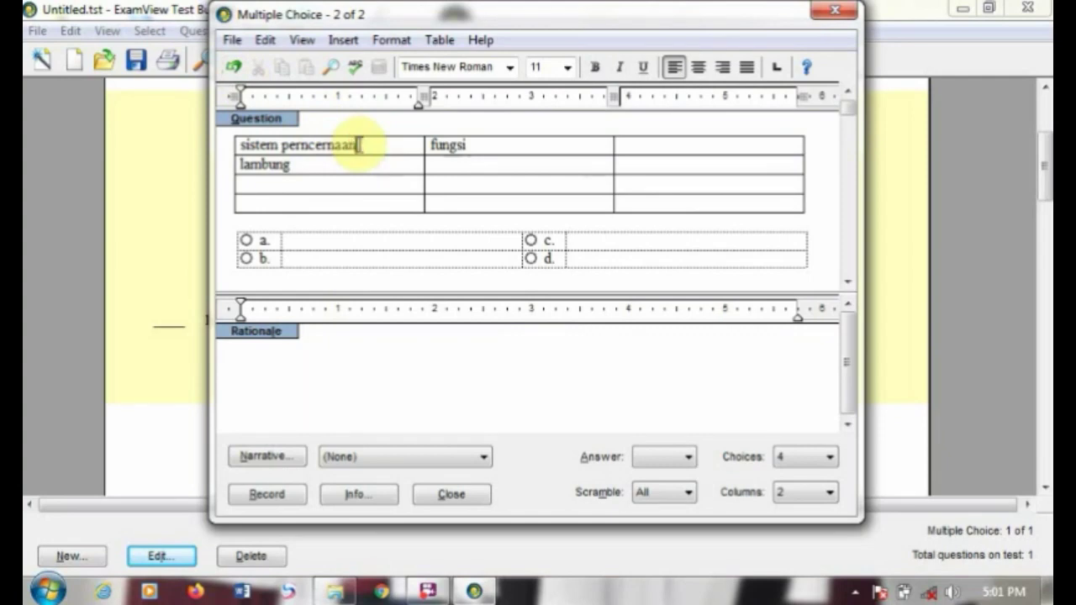
Step: Delete the table above question 2's stem
{"action": "left_click_drag", "start_coordinate": [312, 140], "coordinate": [639, 162]}
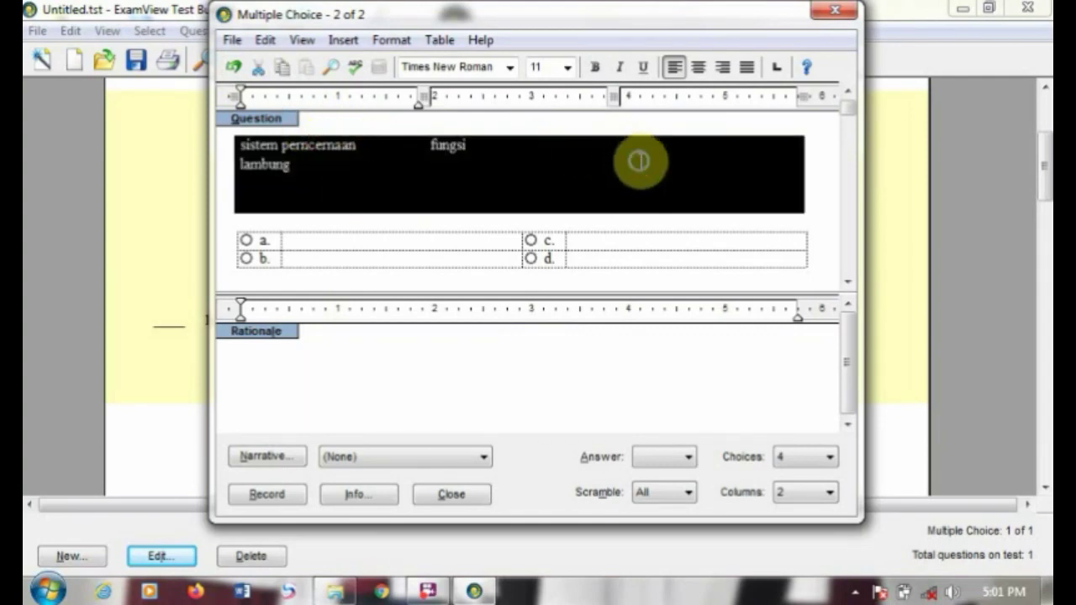
{"action": "right_click", "coordinate": [639, 162]}
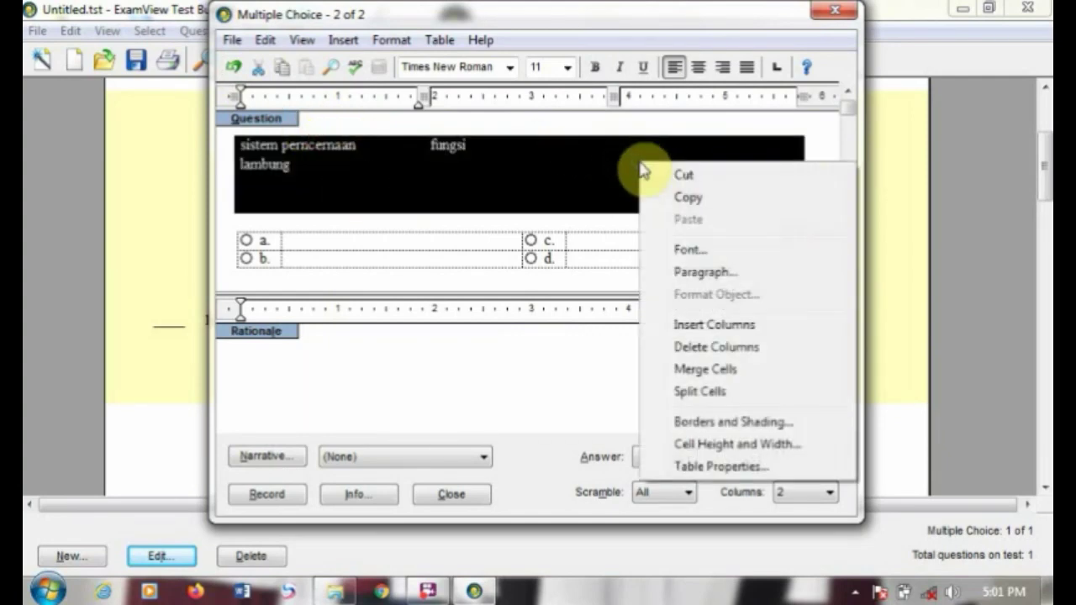
{"action": "left_click", "coordinate": [710, 347]}
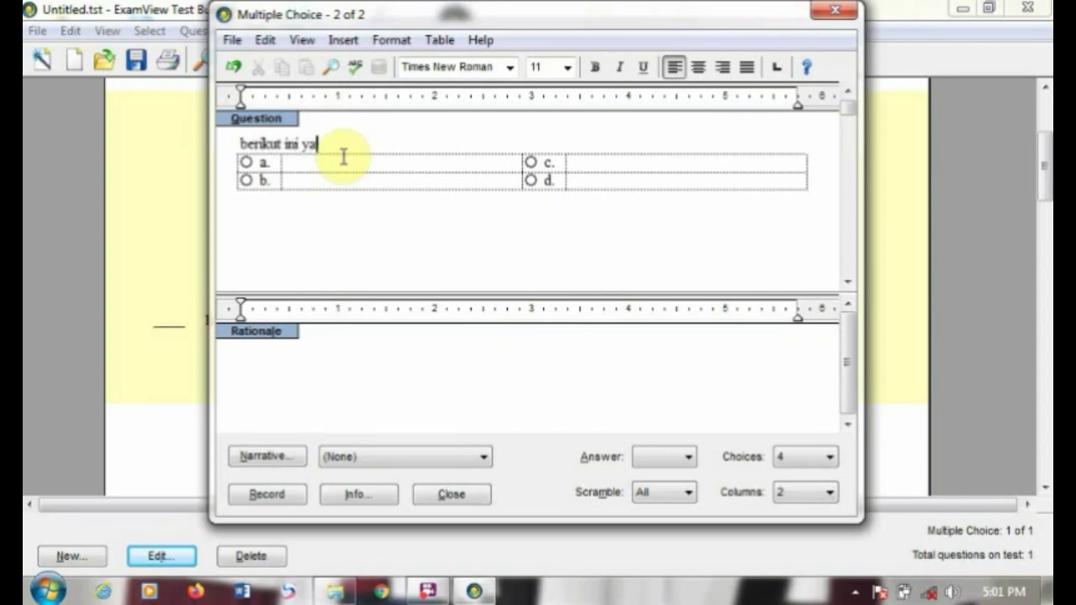
Step: Write the stem 'berikut ini yang termasuk fungsi lambung adalah...', fill choices kkk, mmm, kjhgmmm, jhhh, and add a blank line above it
{"action": "type", "text": "ng termasu"}
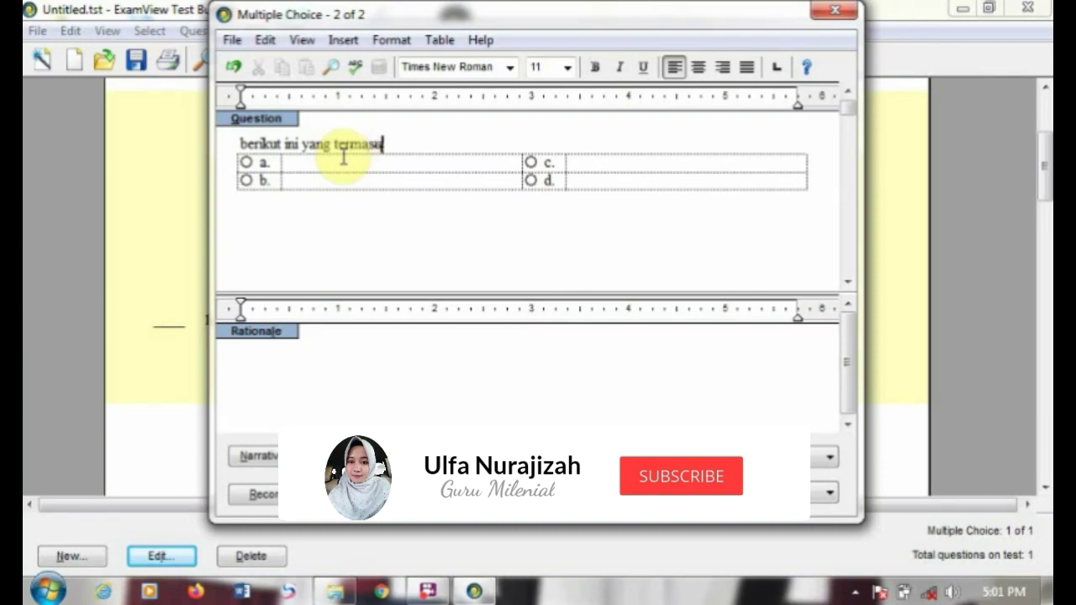
{"action": "type", "text": "k fung"}
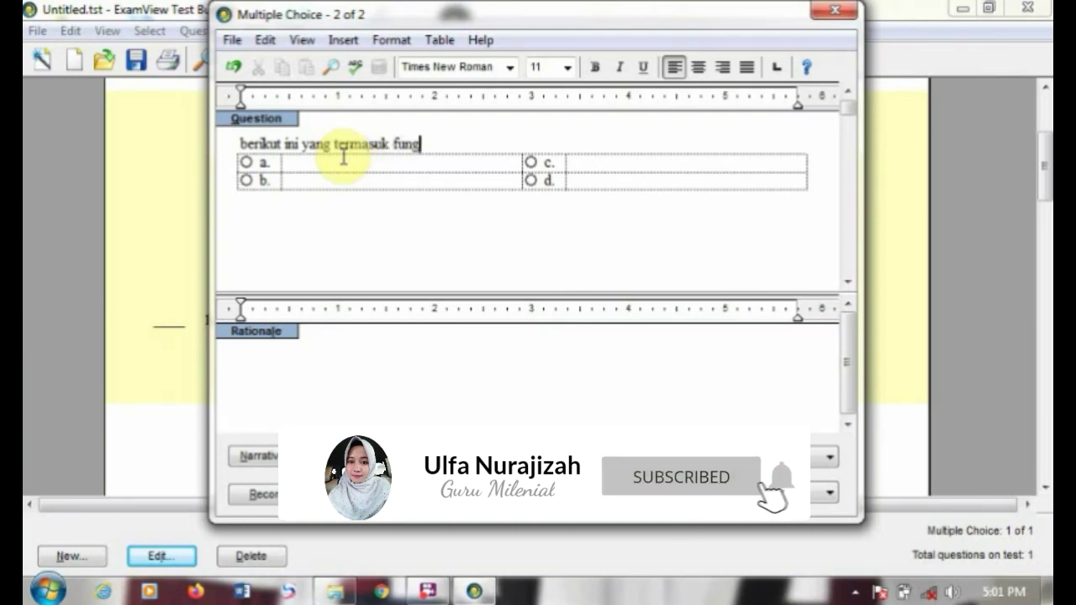
{"action": "type", "text": "si lambung adalah..."}
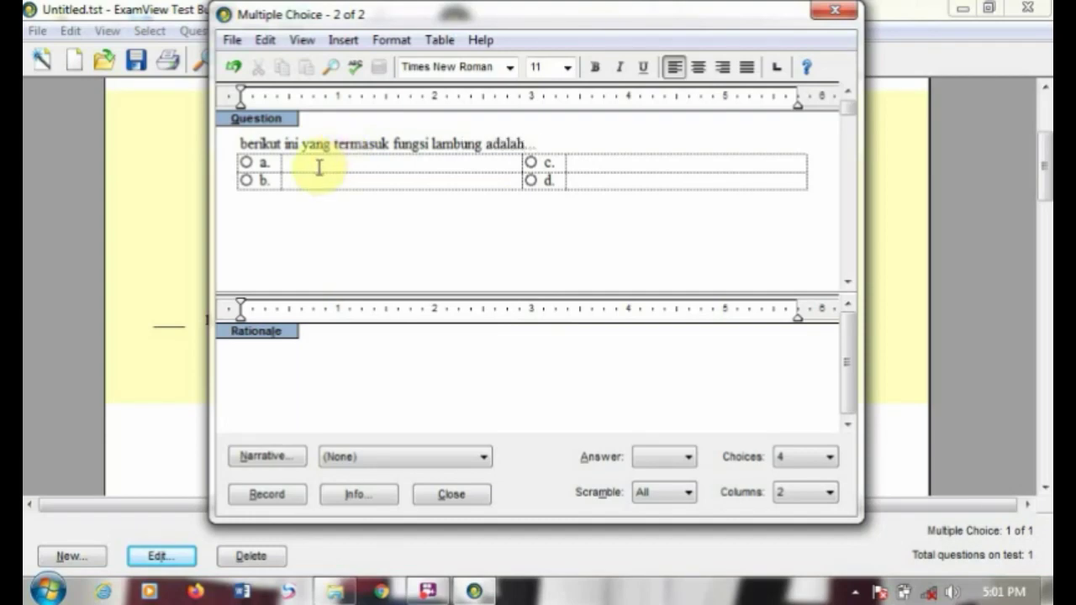
{"action": "left_click", "coordinate": [317, 167]}
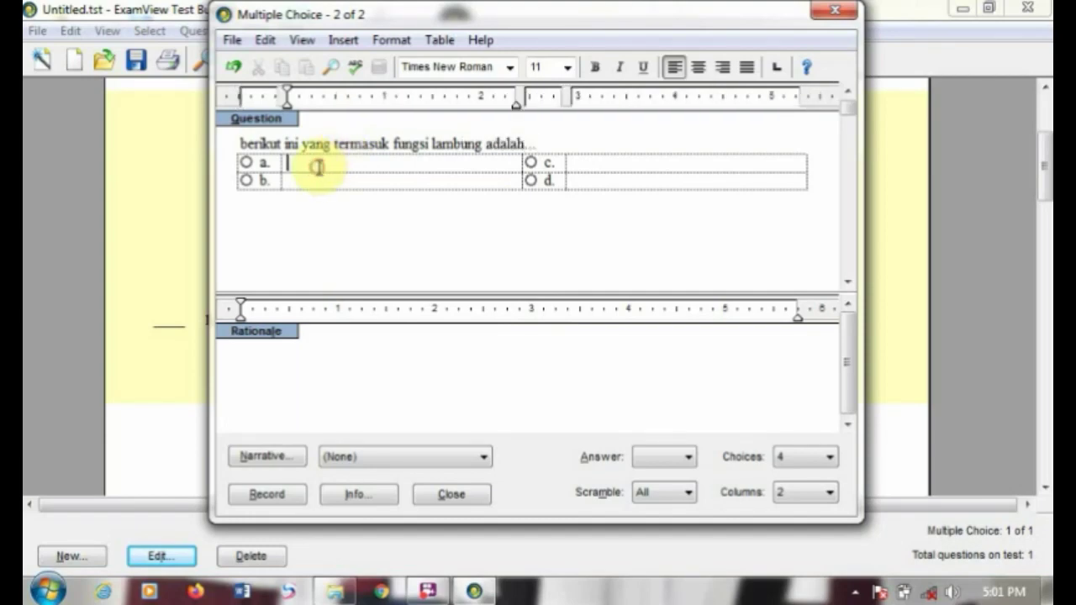
{"action": "left_click", "coordinate": [318, 186]}
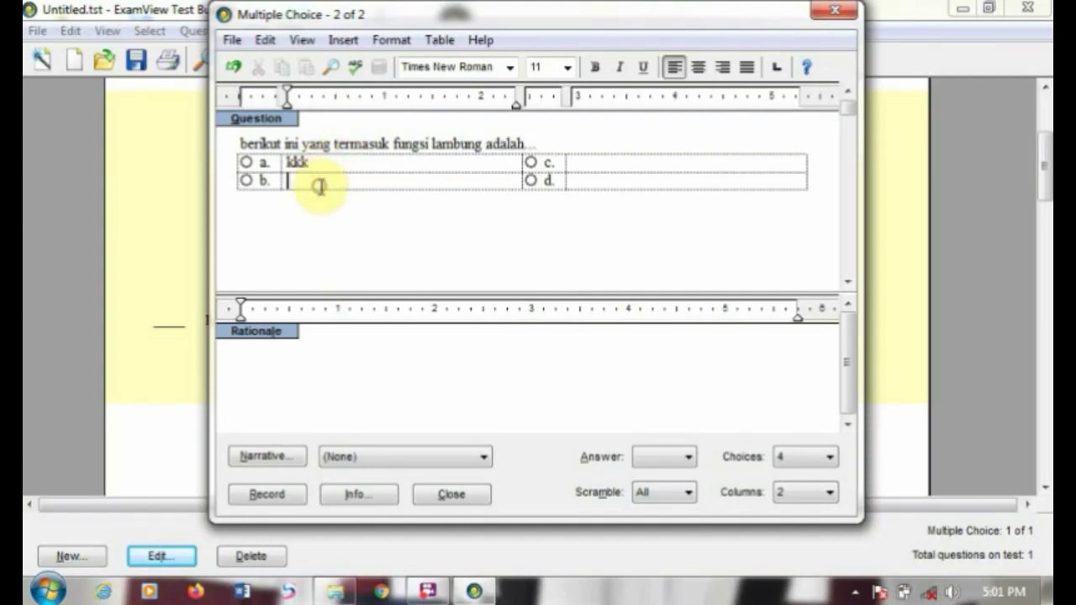
{"action": "type", "text": "mmm"}
{"action": "left_click", "coordinate": [614, 165]}
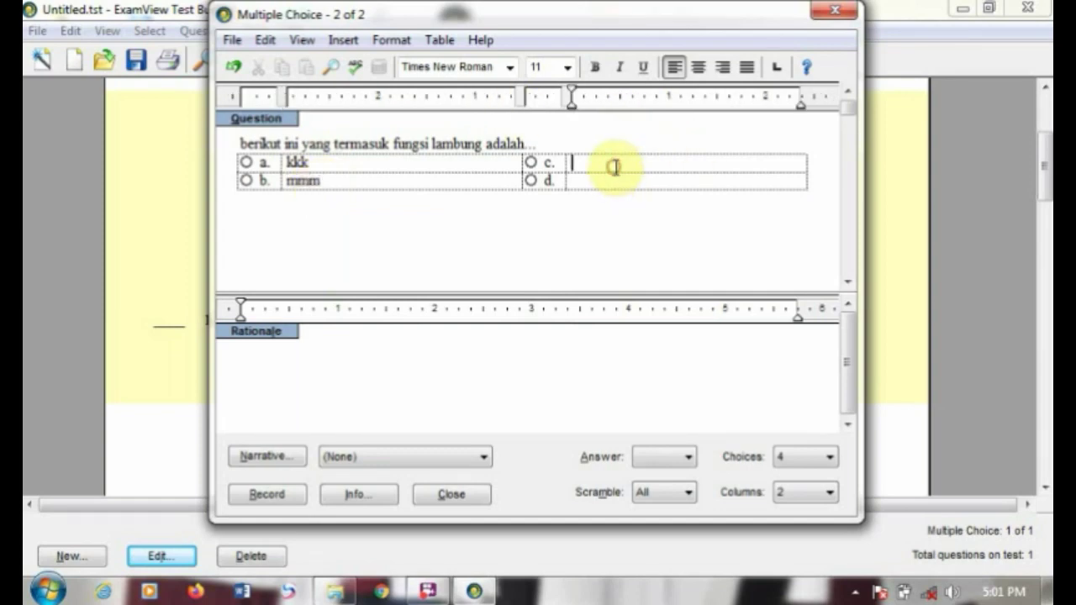
{"action": "type", "text": "kjhg"}
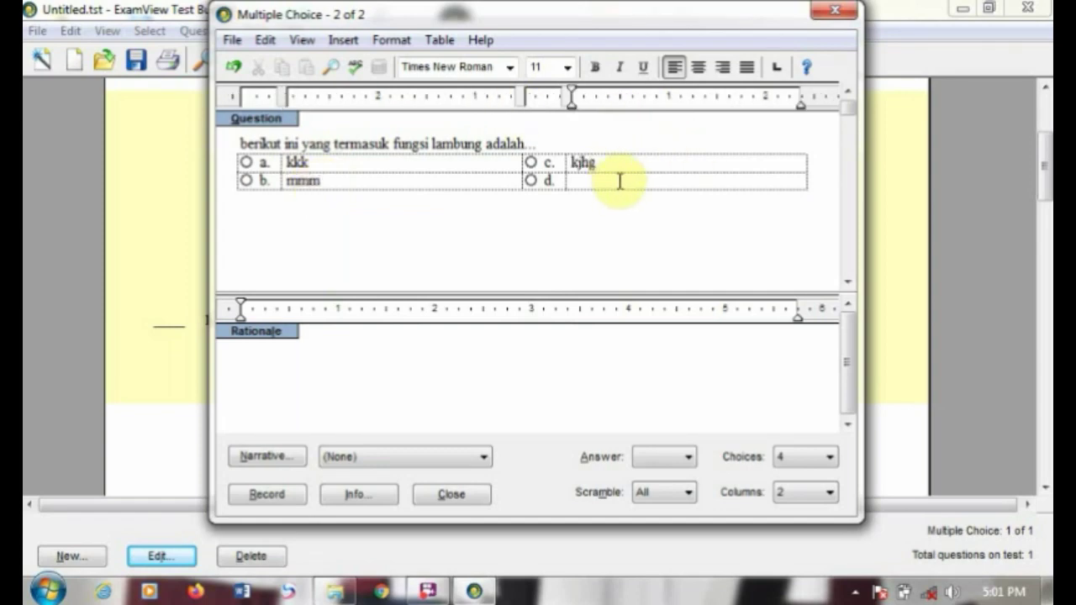
{"action": "type", "text": "mmm"}
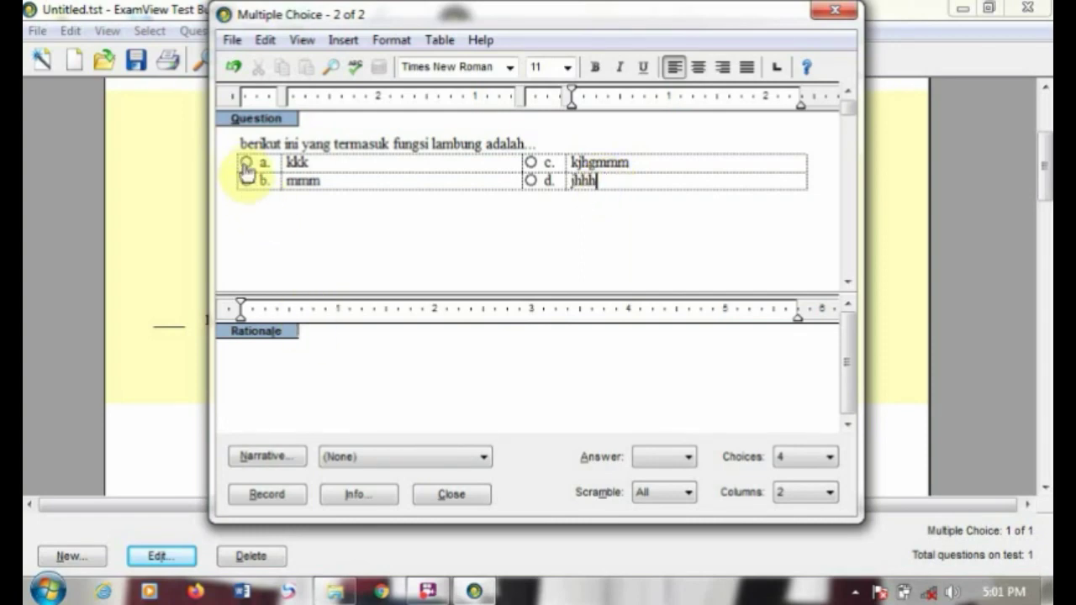
{"action": "left_click", "coordinate": [242, 138]}
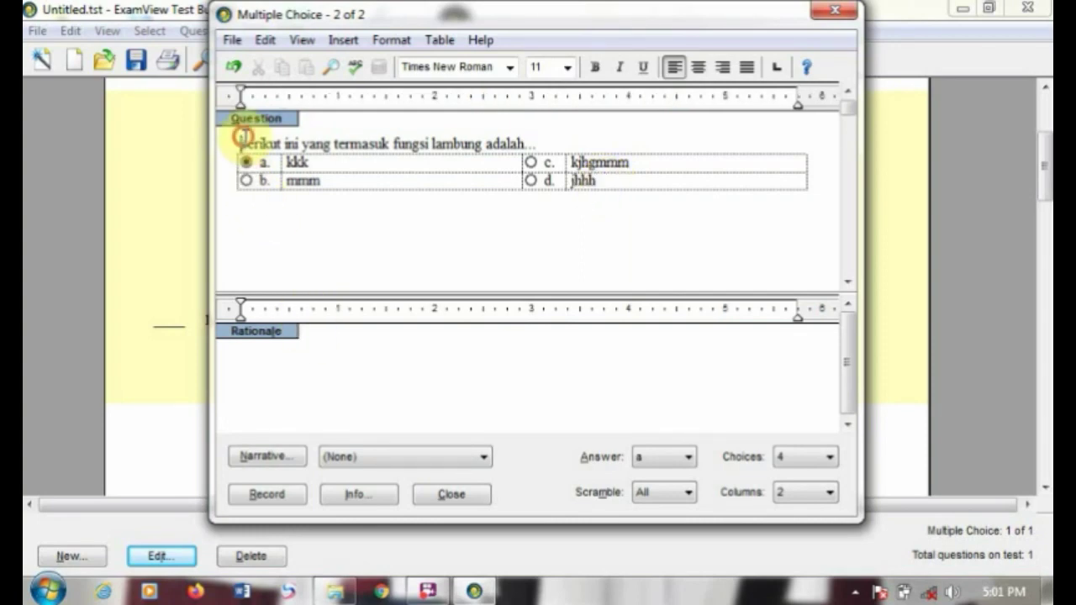
{"action": "key", "text": "Return"}
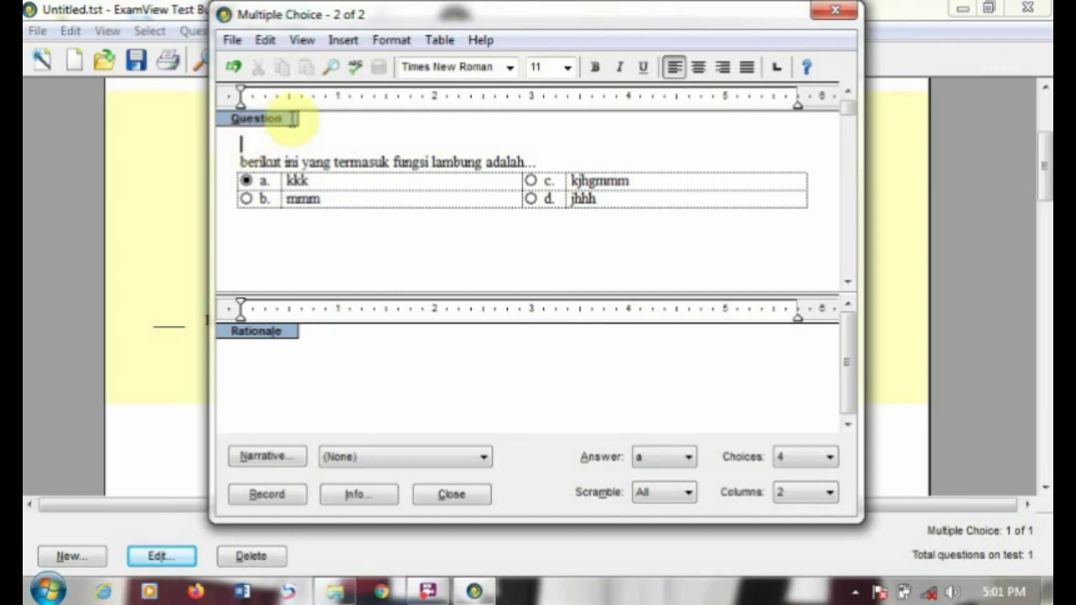
Step: Insert a 3×3 table above the stem with 'sistem pencernaan' in the first cell
{"action": "left_click", "coordinate": [447, 39]}
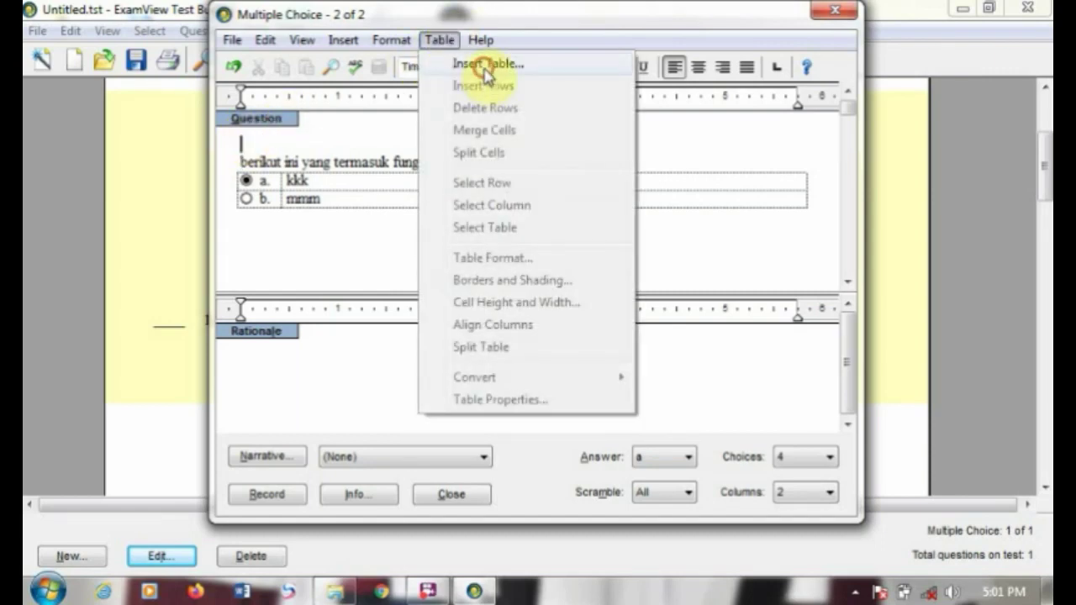
{"action": "left_click", "coordinate": [486, 65]}
{"action": "left_click", "coordinate": [595, 339]}
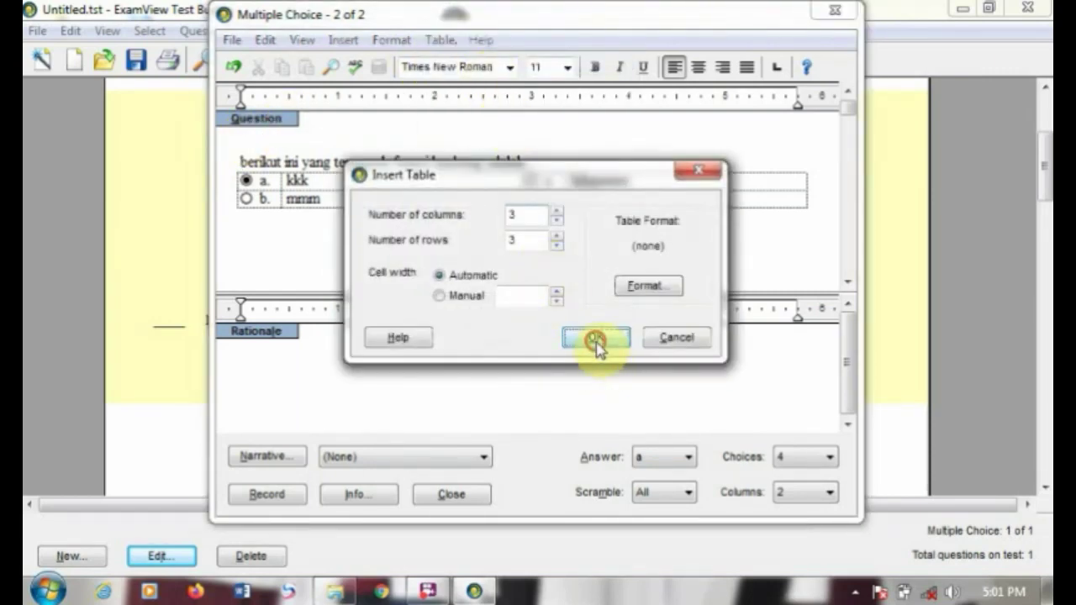
{"action": "type", "text": "P"}
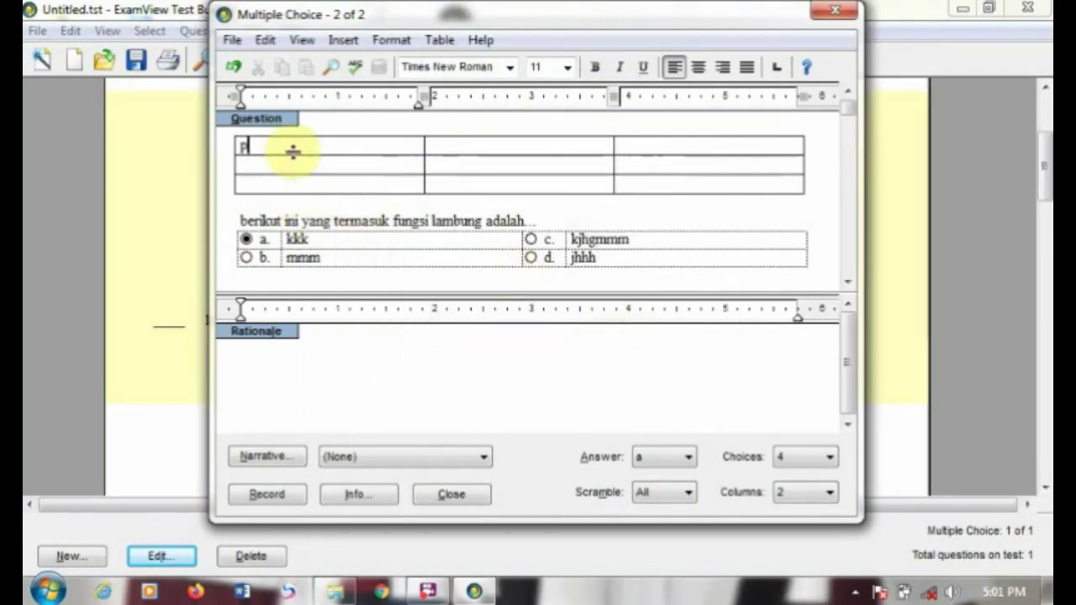
{"action": "key", "text": "BackSpace"}
{"action": "type", "text": "sistem pence"}
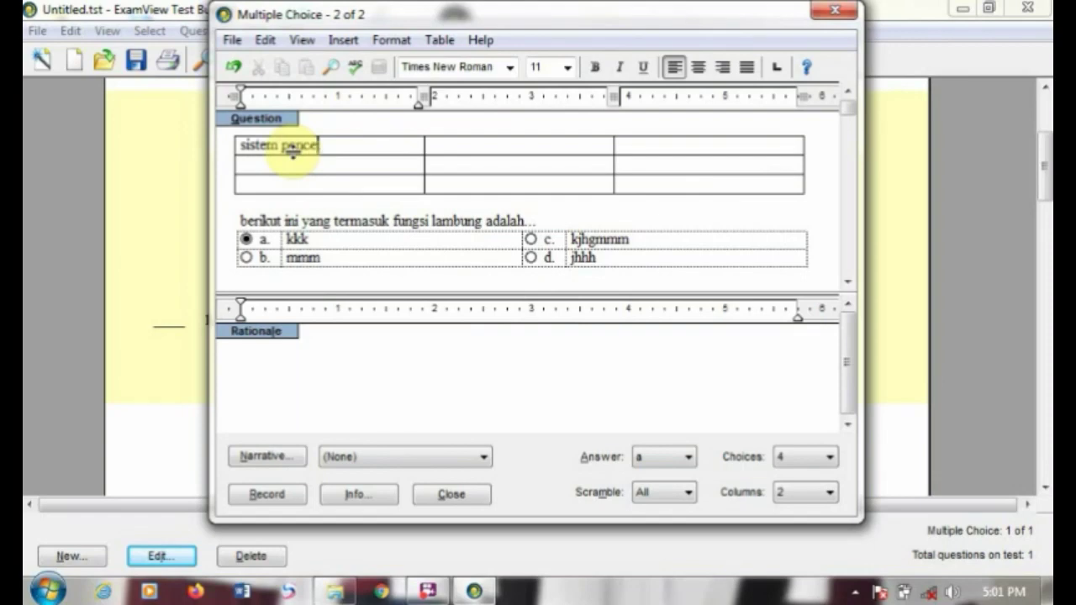
{"action": "type", "text": "rnaan."}
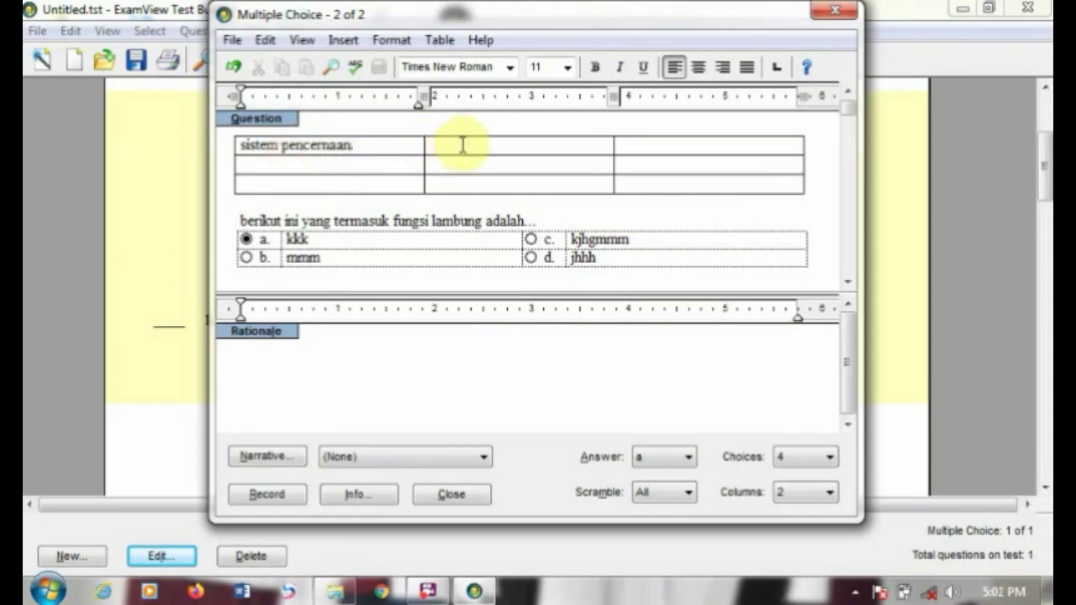
Step: Add 'fungsi' and 'lambung' to the table and record question 2
{"action": "left_click", "coordinate": [459, 145]}
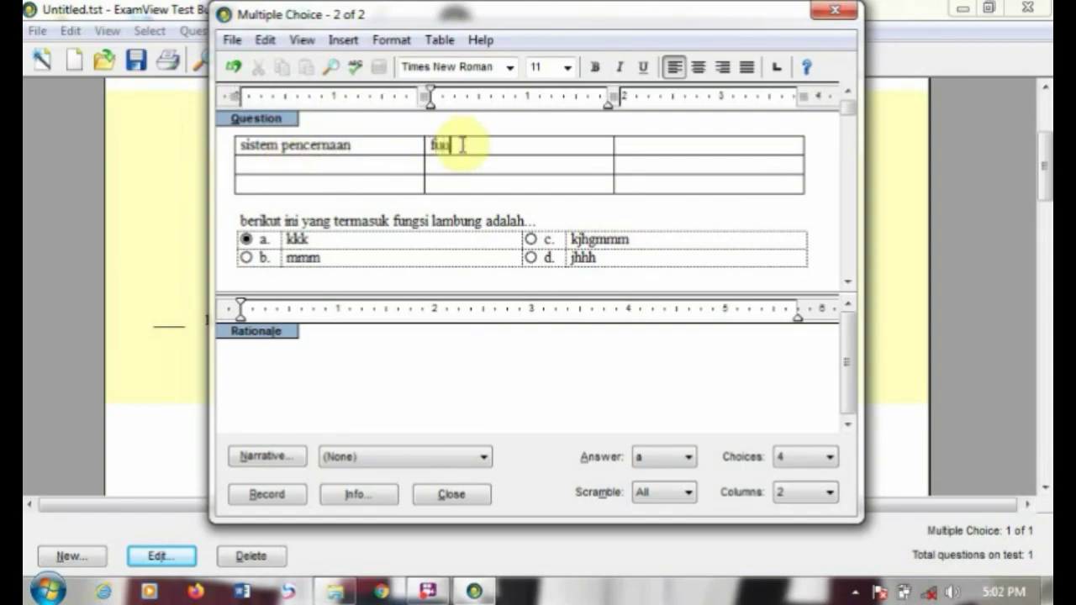
{"action": "type", "text": "fungsi"}
{"action": "left_click", "coordinate": [336, 163]}
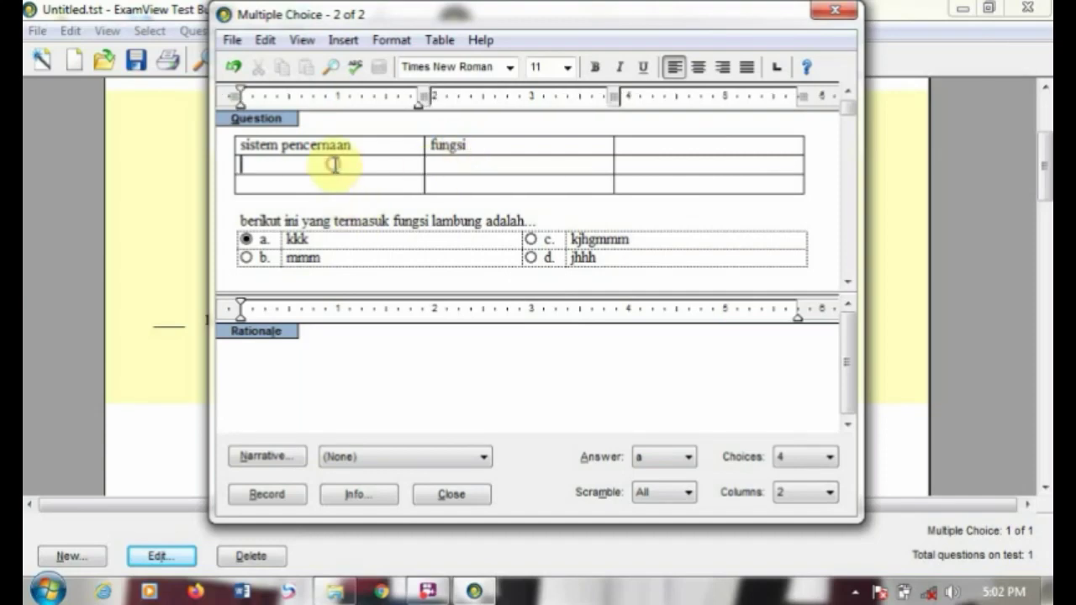
{"action": "type", "text": "lambung"}
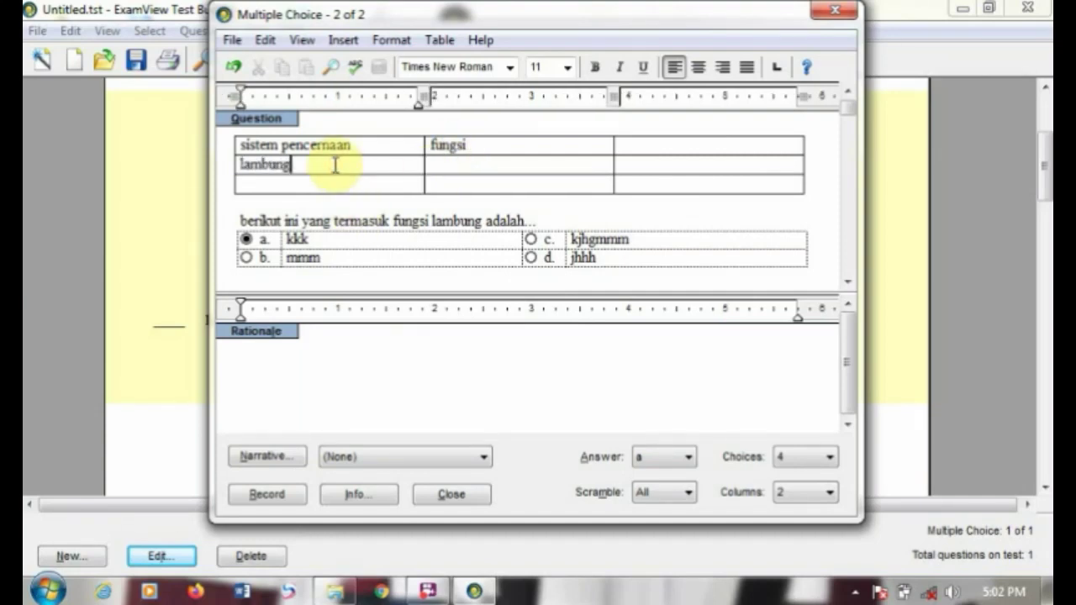
{"action": "left_click", "coordinate": [268, 494]}
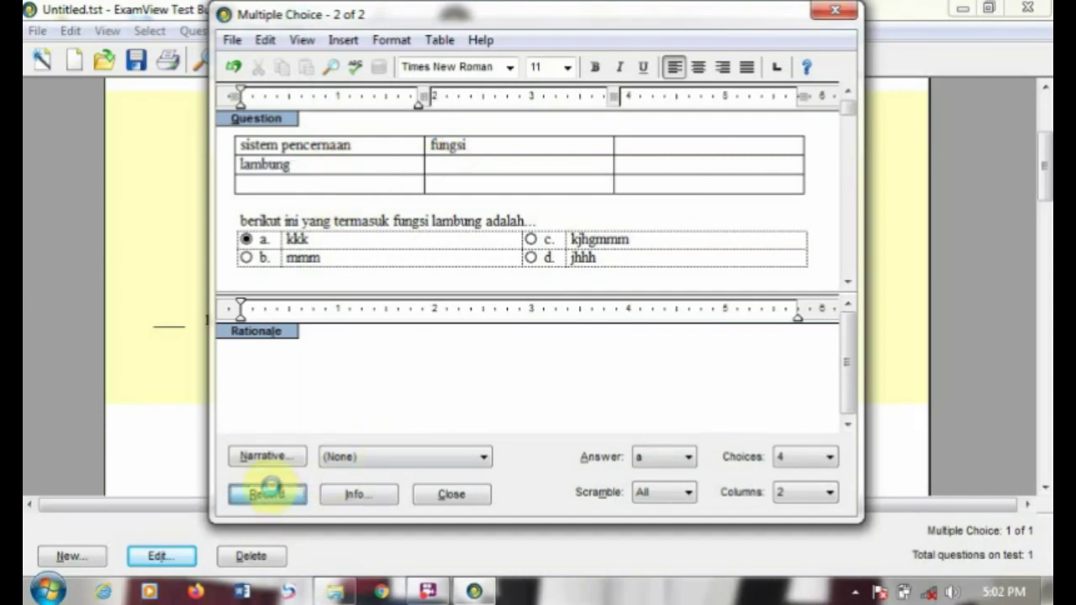
Step: Add a new Multiple Choice question 3 and dismiss the information notice
{"action": "scroll", "coordinate": [1046, 184], "scroll_direction": "up", "scroll_amount": 5}
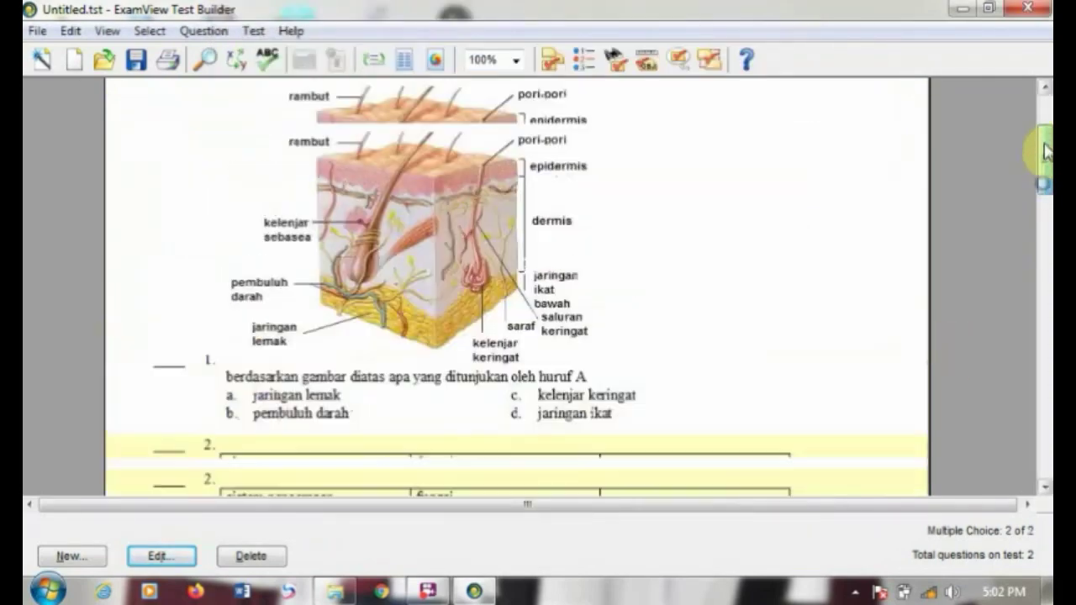
{"action": "mouse_move", "coordinate": [1048, 193]}
{"action": "left_mouse_down"}
{"action": "mouse_move", "coordinate": [1047, 240]}
{"action": "mouse_move", "coordinate": [1039, 187]}
{"action": "left_mouse_up"}
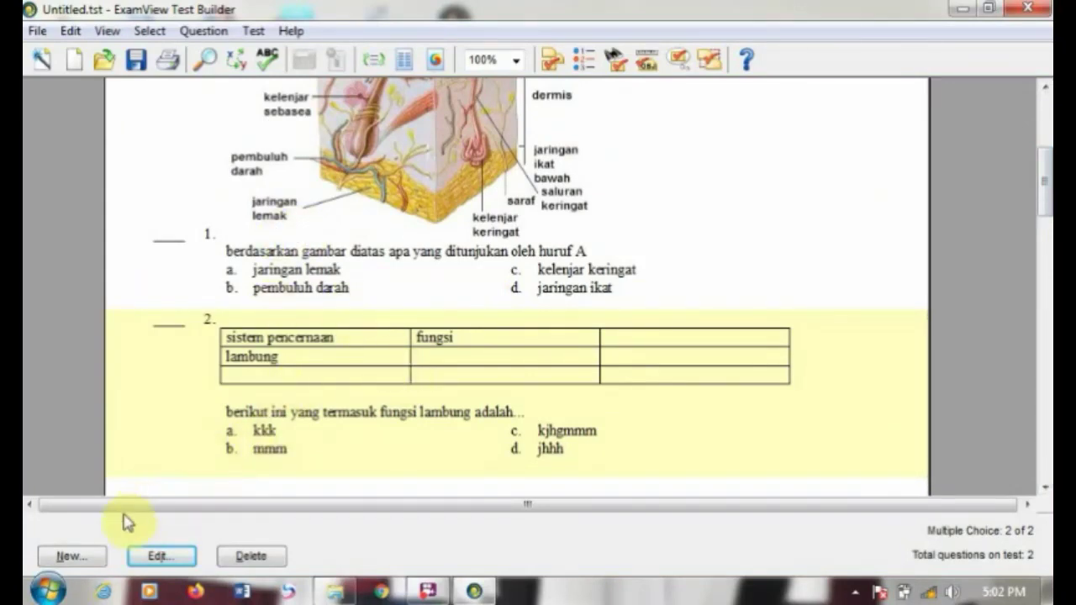
{"action": "left_click", "coordinate": [74, 557]}
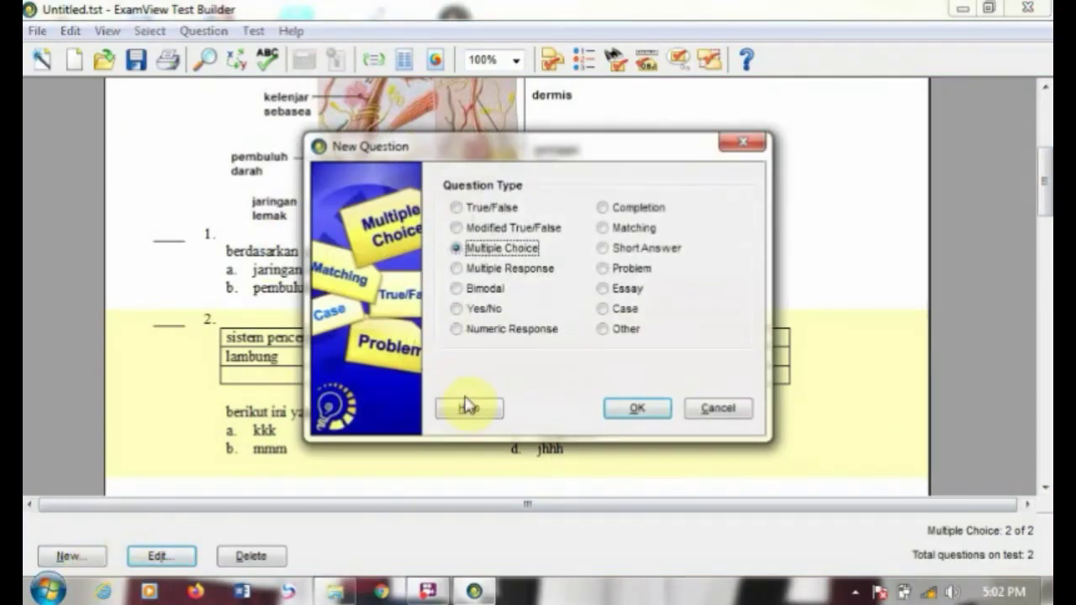
{"action": "left_click", "coordinate": [643, 410]}
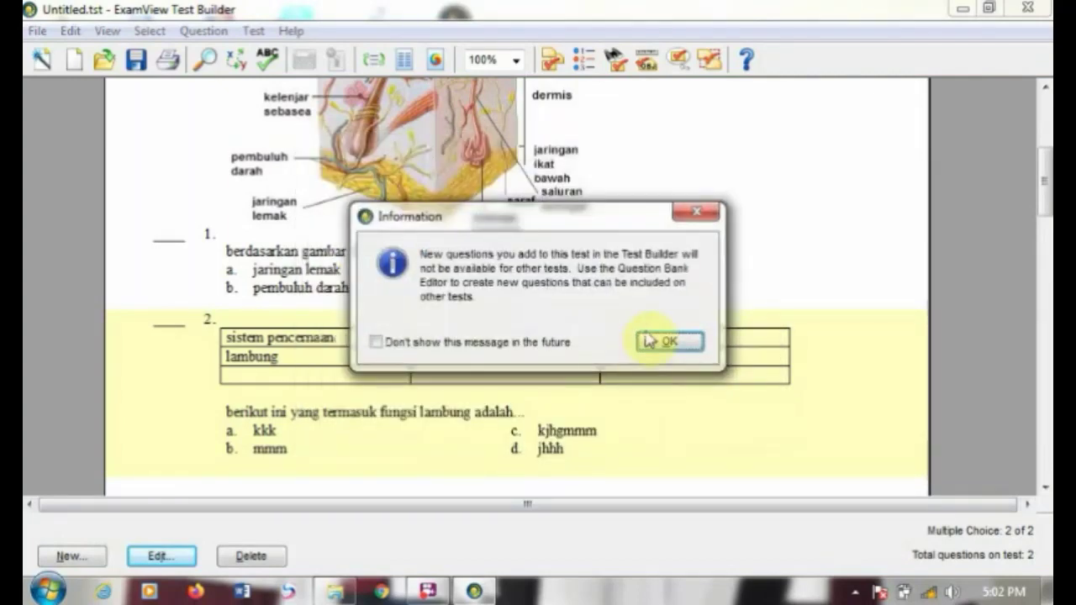
{"action": "left_click", "coordinate": [664, 341]}
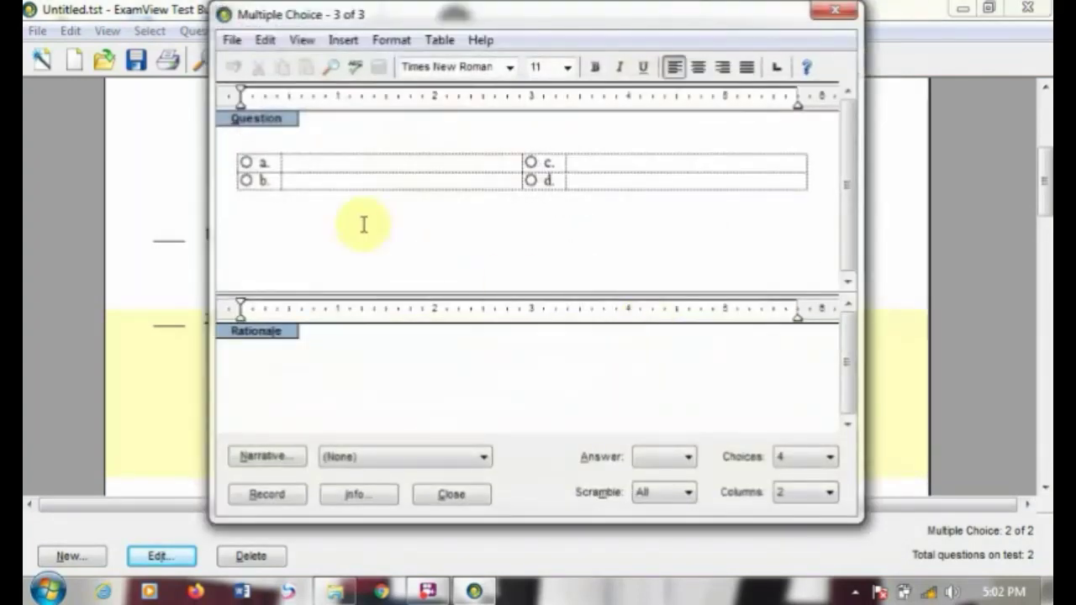
Step: Insert the equation 6 − 2 = as question 3's stem
{"action": "left_click", "coordinate": [343, 40]}
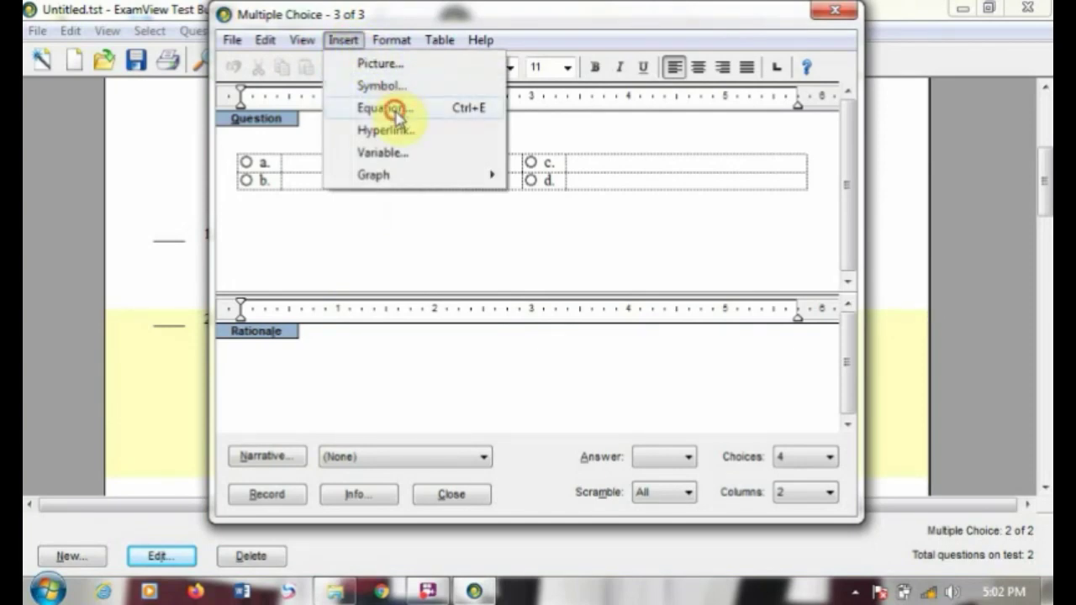
{"action": "left_click", "coordinate": [393, 109]}
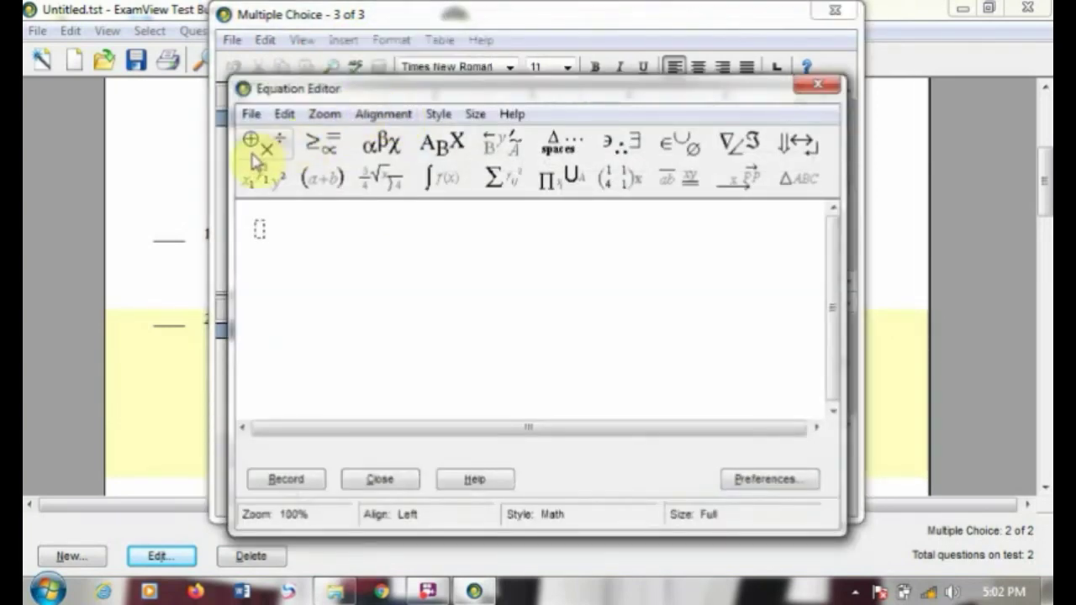
{"action": "left_click", "coordinate": [258, 148]}
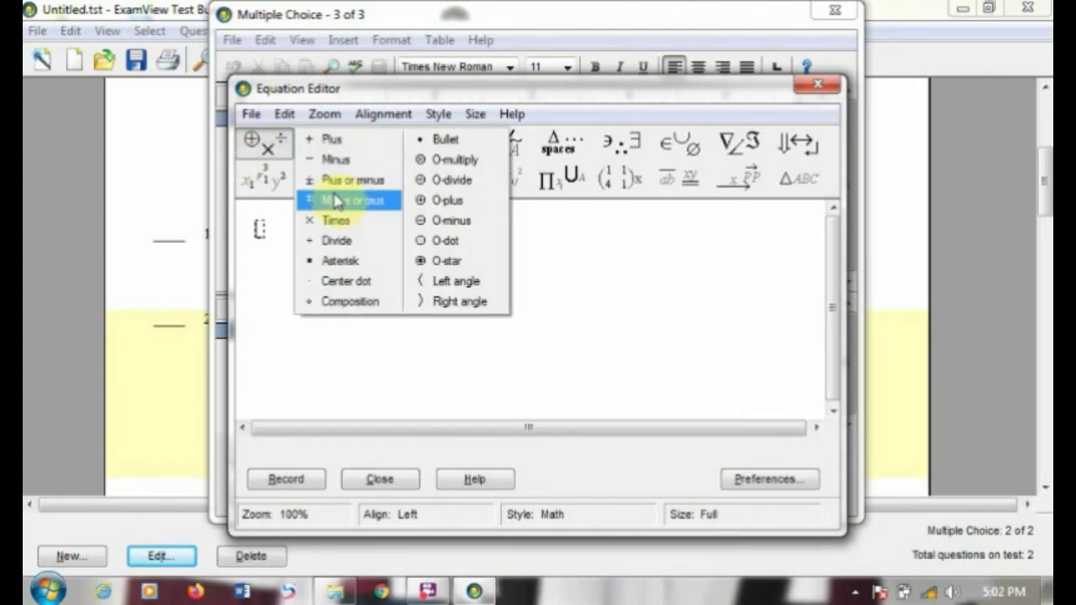
{"action": "left_click", "coordinate": [324, 160]}
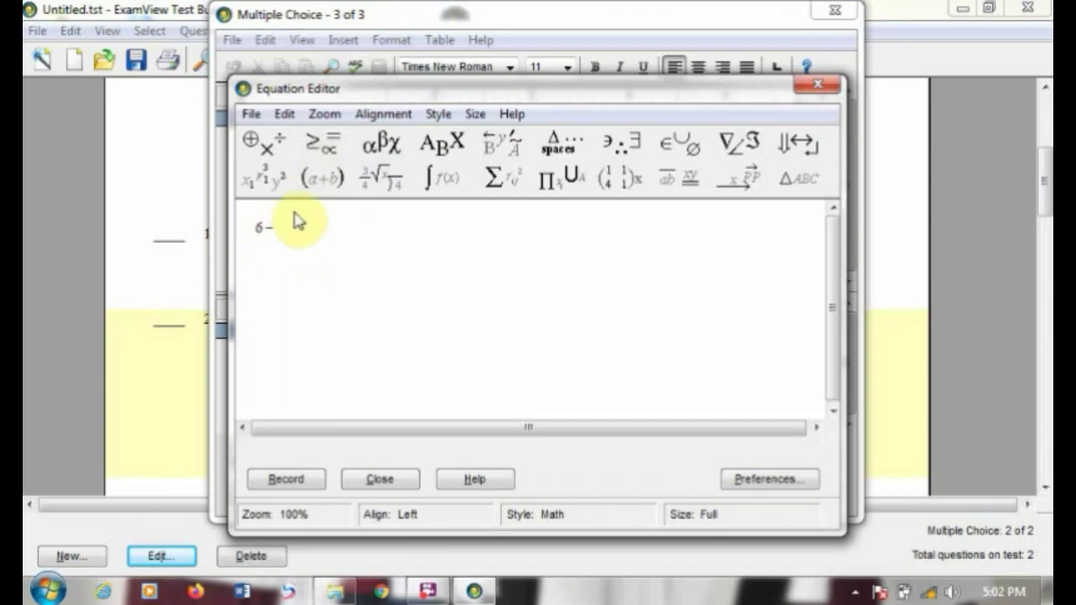
{"action": "left_click", "coordinate": [295, 222]}
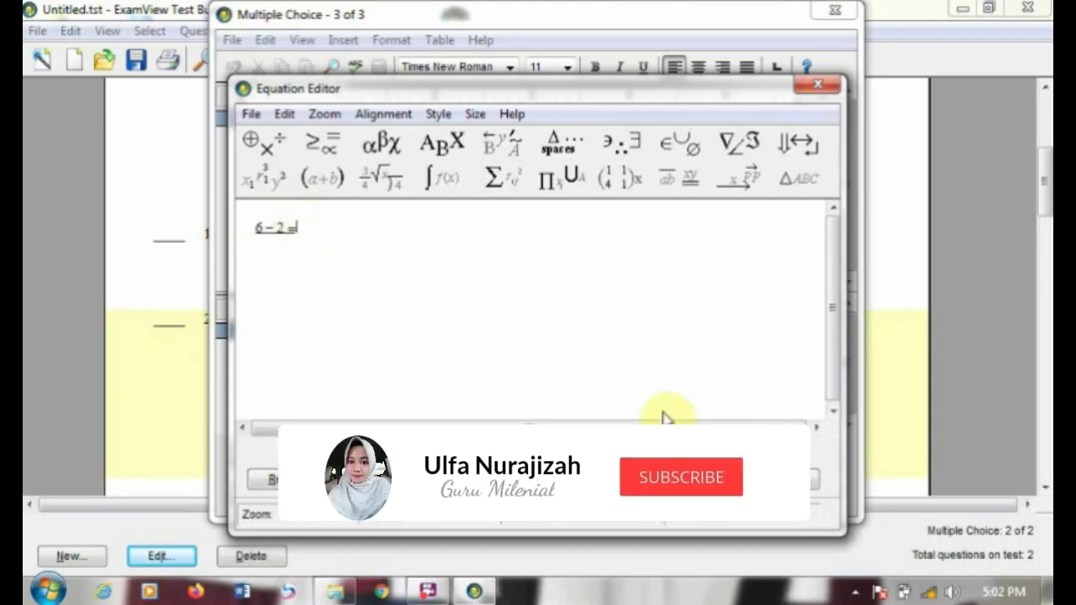
{"action": "left_click", "coordinate": [291, 481]}
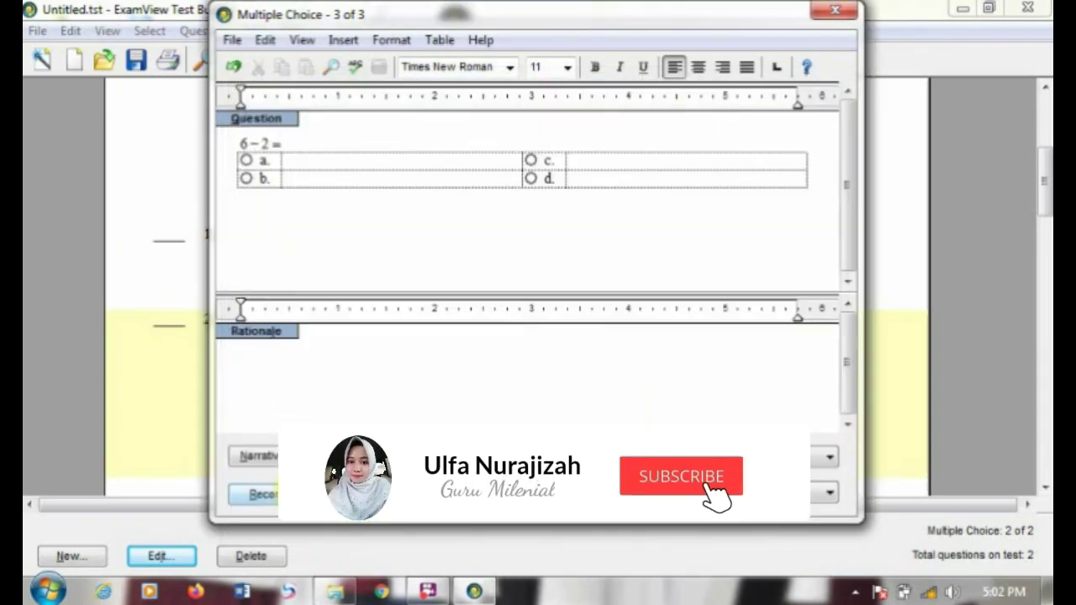
Step: Fill question 3's answer choices a–d with 4, 8, 2 and 1
{"action": "left_click", "coordinate": [301, 164]}
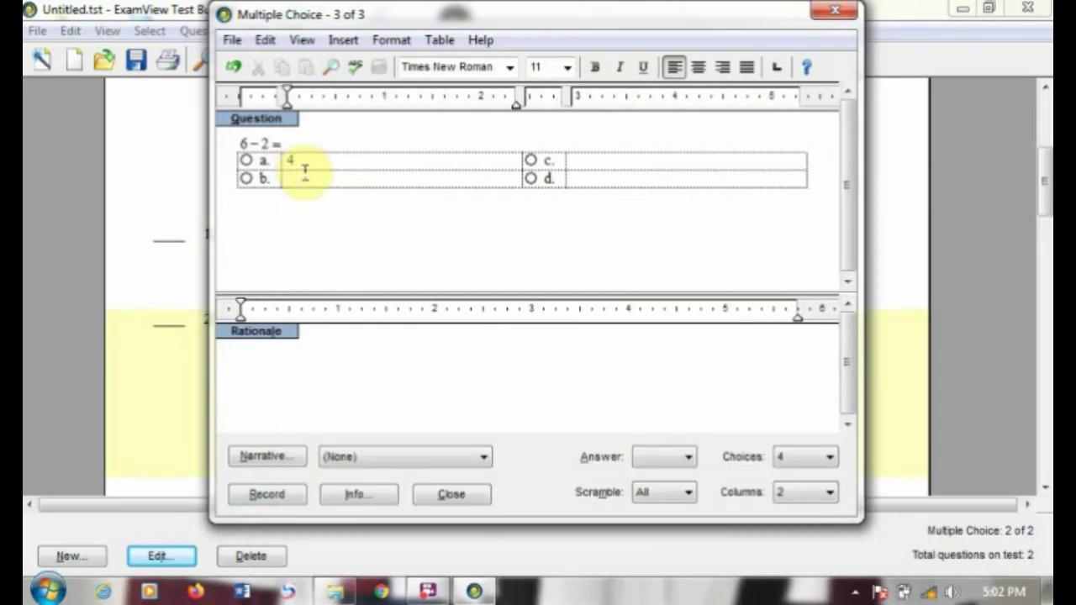
{"action": "left_click", "coordinate": [580, 159]}
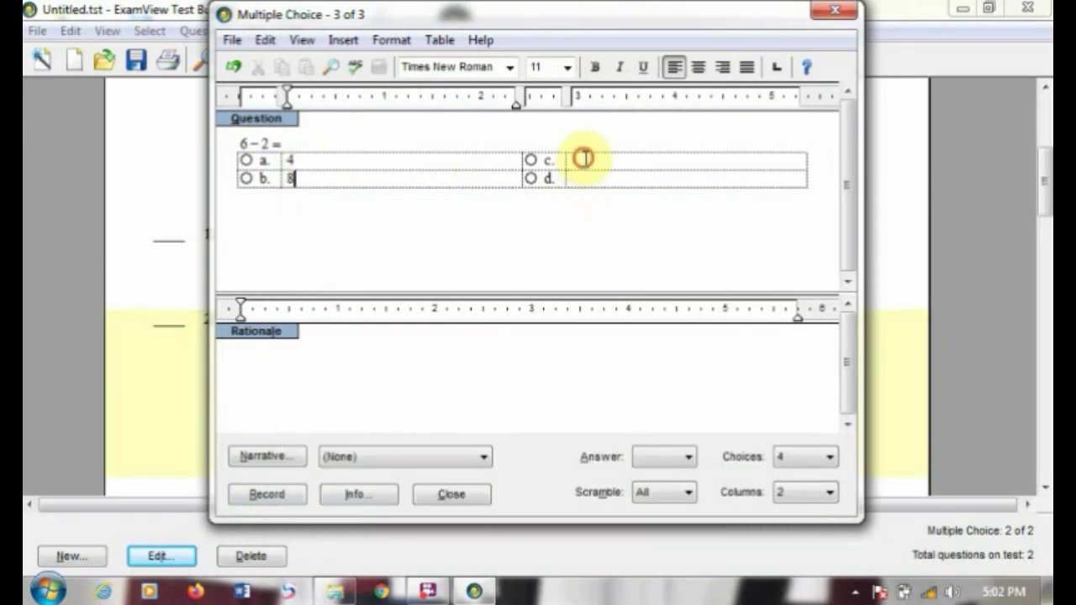
{"action": "type", "text": "2"}
{"action": "left_click", "coordinate": [595, 186]}
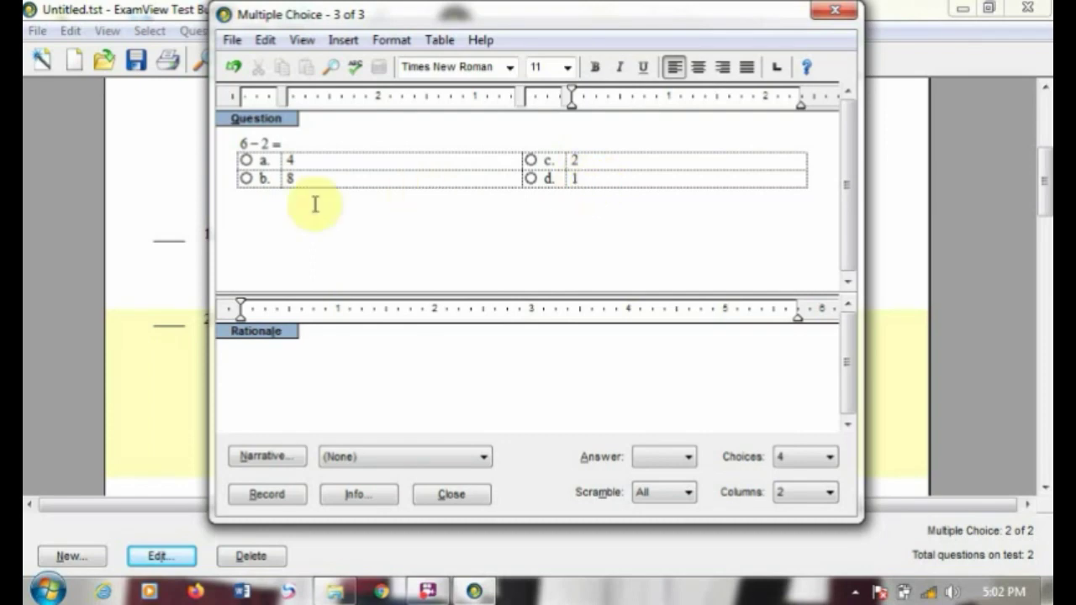
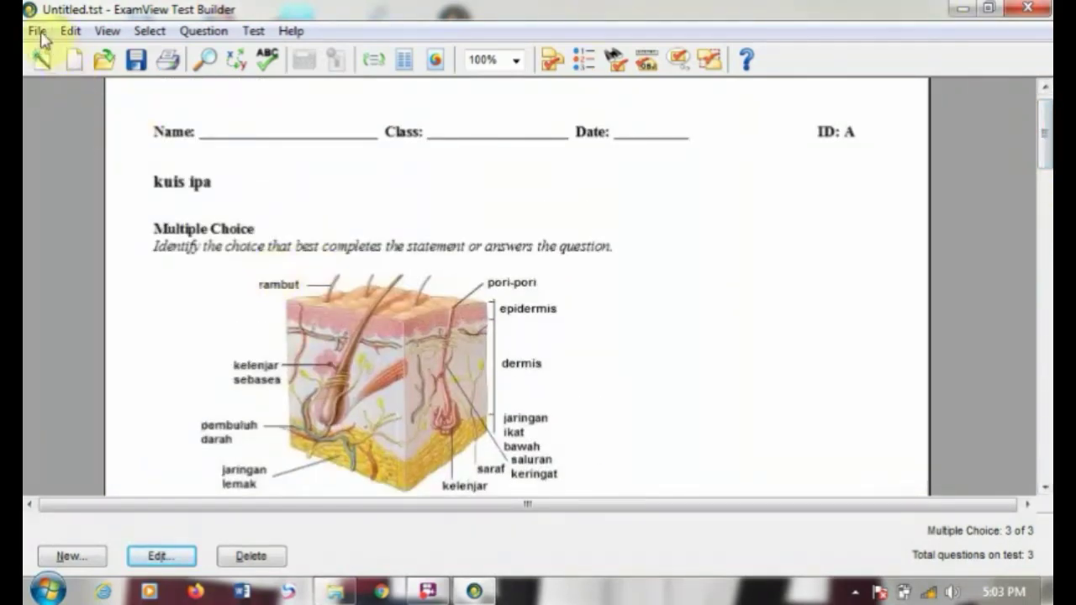
Step: Save the kuis ipa test as untitled.tst on drive D:
{"action": "left_click", "coordinate": [39, 34]}
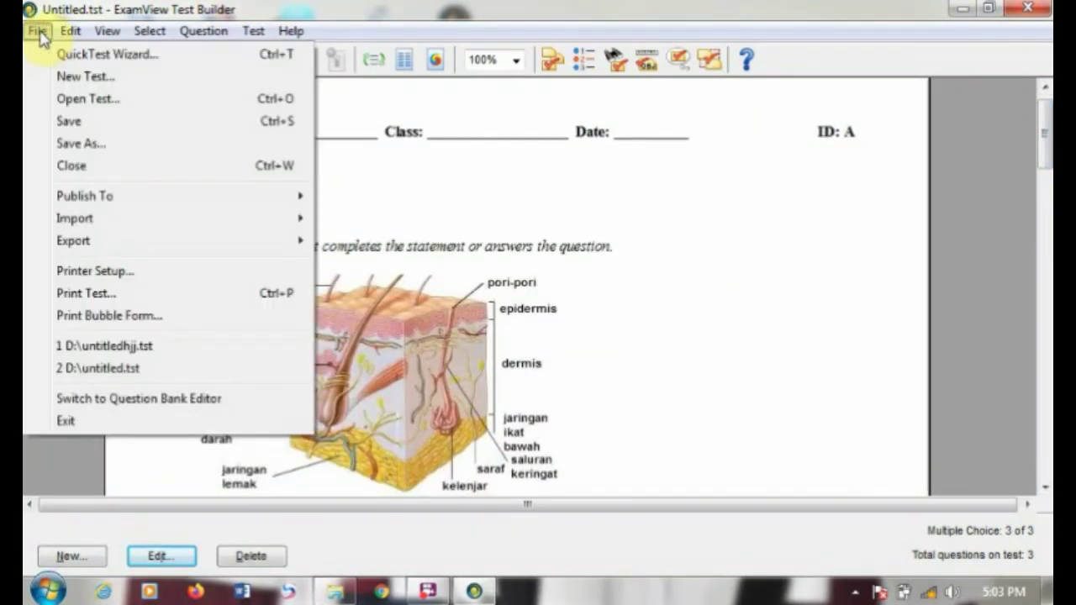
{"action": "left_click", "coordinate": [87, 126]}
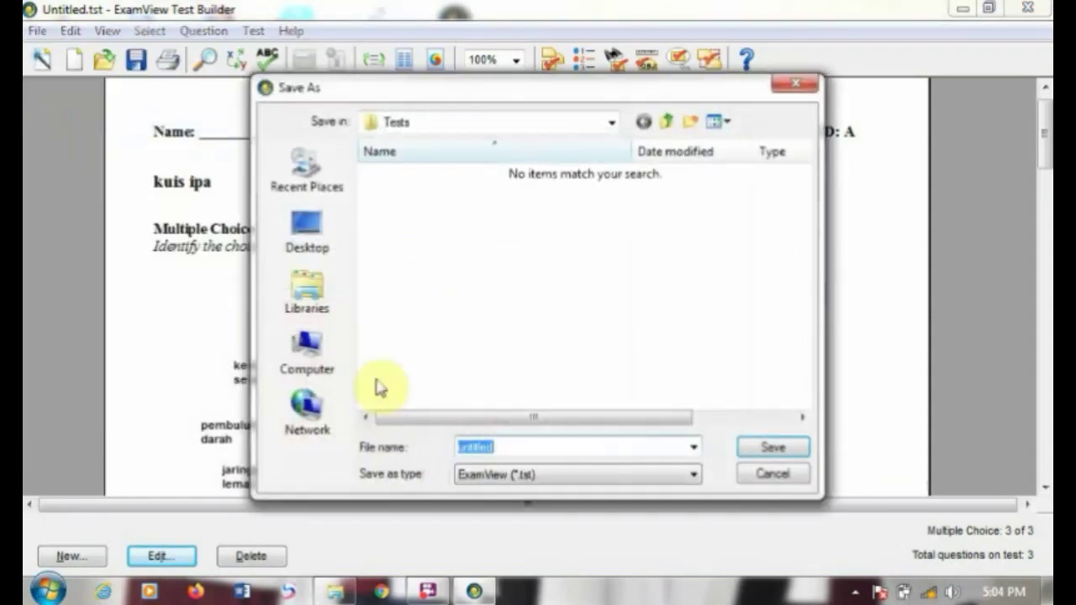
{"action": "left_click", "coordinate": [323, 372]}
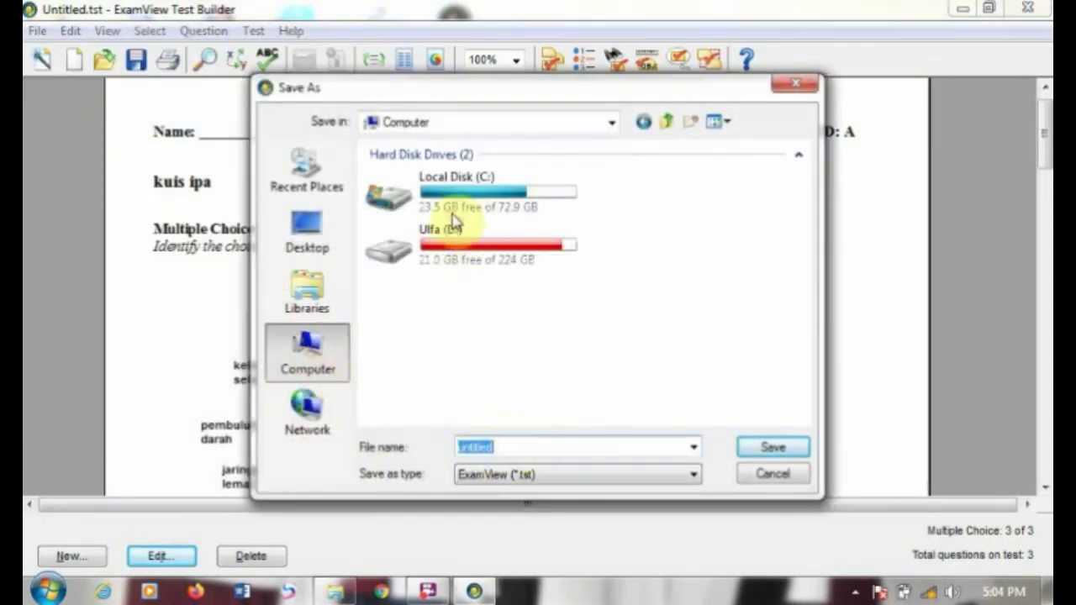
{"action": "double_click", "coordinate": [452, 256]}
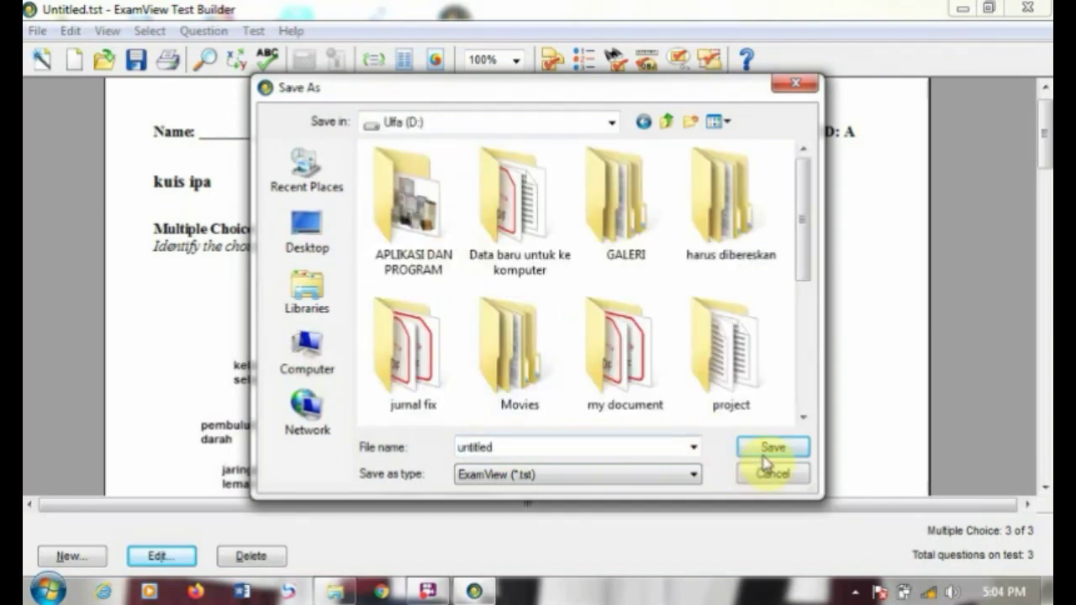
{"action": "left_click", "coordinate": [769, 449]}
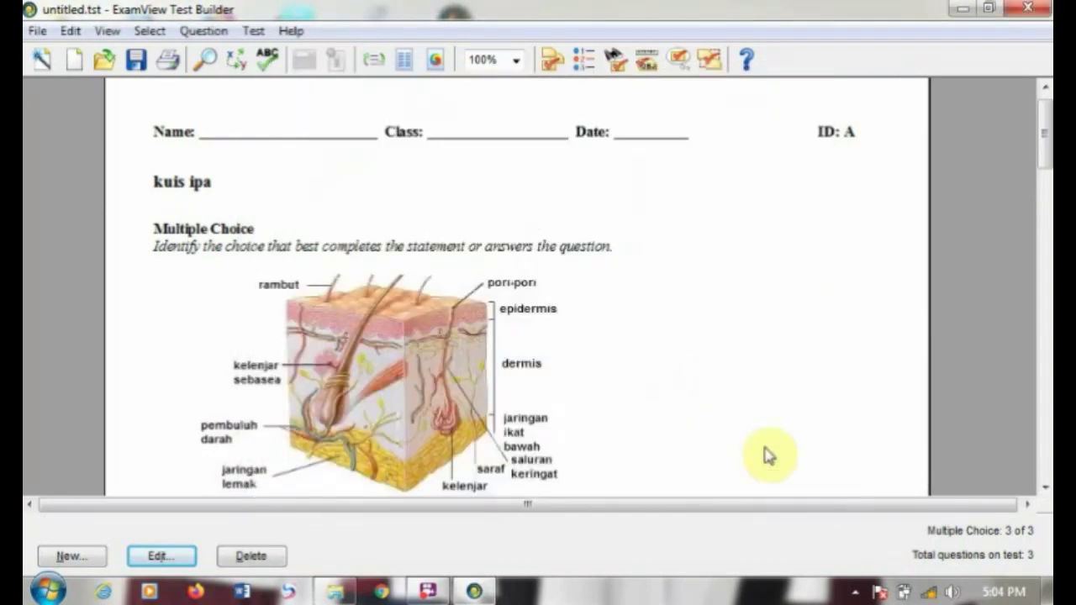
Step: Export the test as a Rich Text Format file named hgi
{"action": "left_click", "coordinate": [37, 30]}
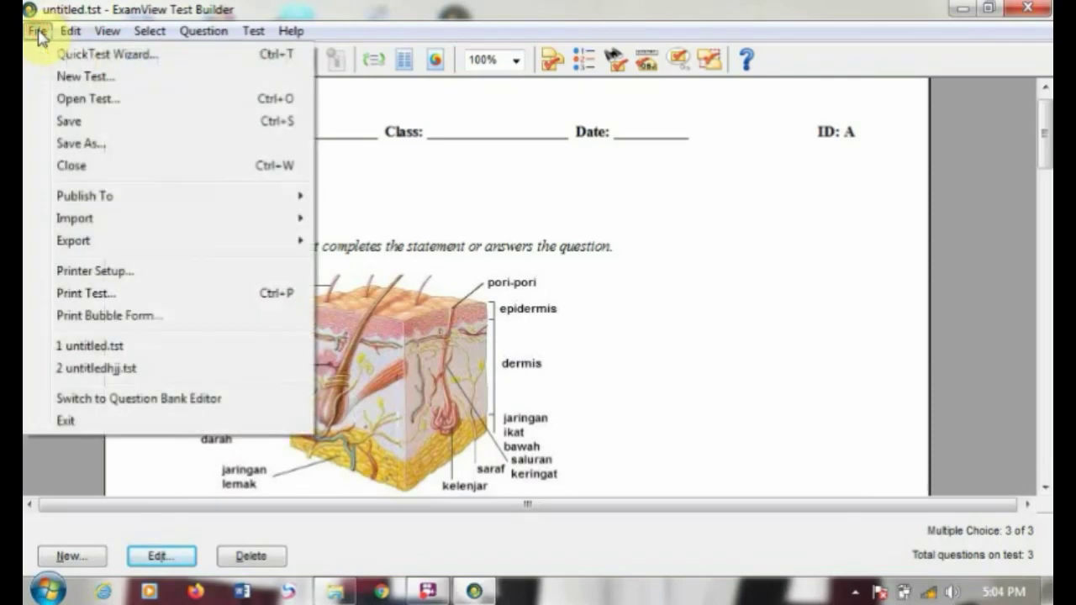
{"action": "mouse_move", "coordinate": [192, 243]}
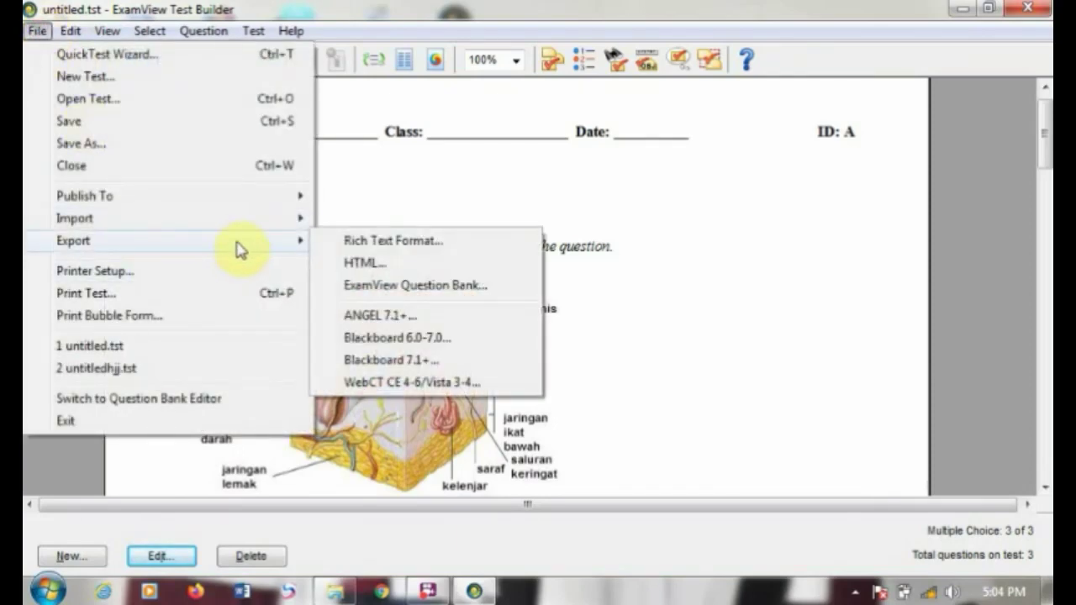
{"action": "left_click", "coordinate": [352, 248]}
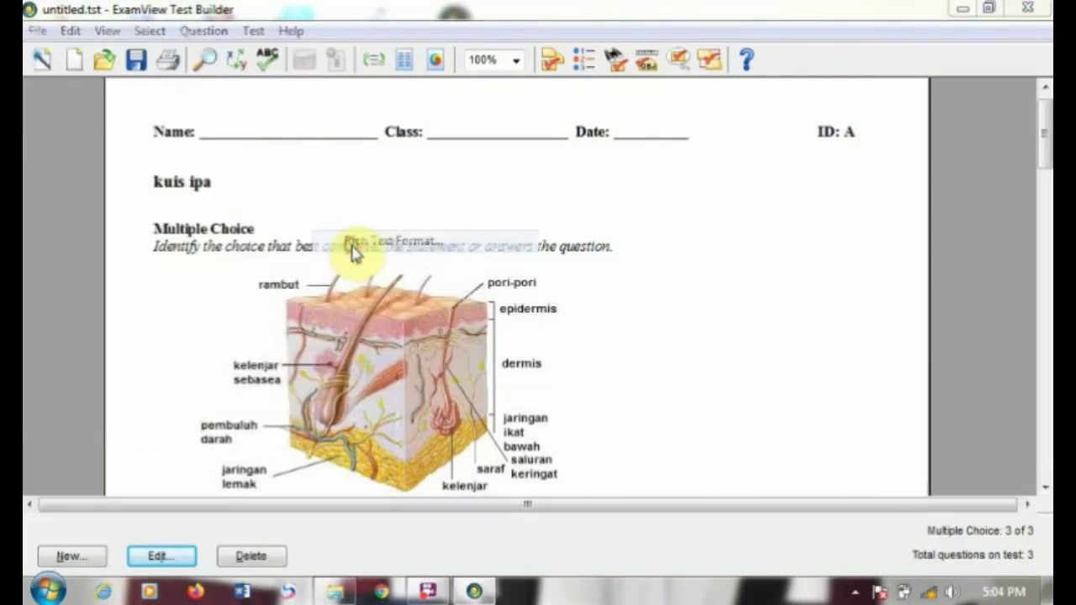
{"action": "left_click", "coordinate": [470, 439]}
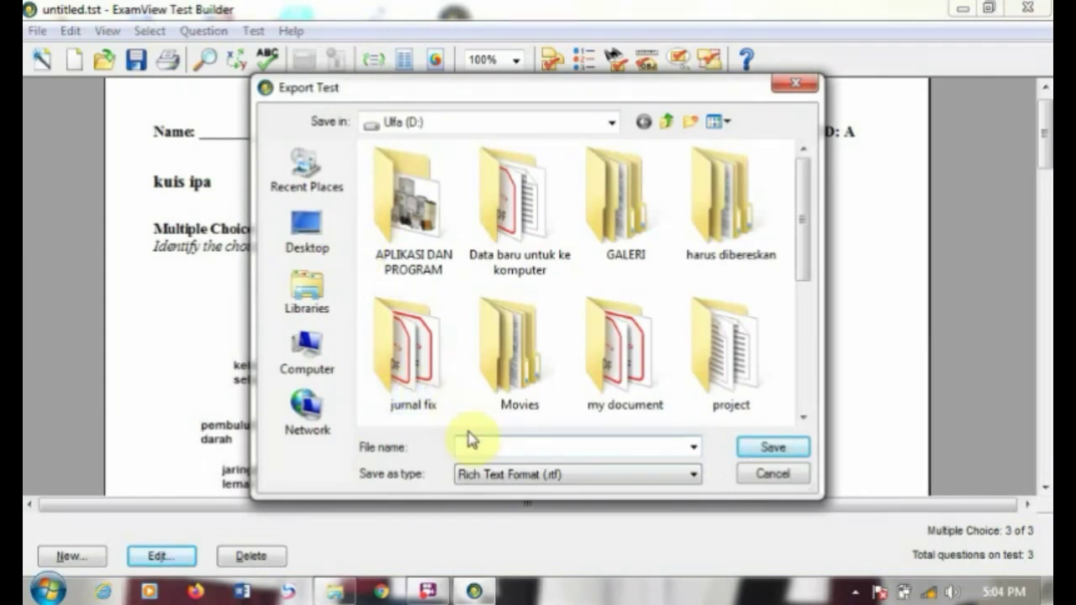
{"action": "type", "text": "hgi"}
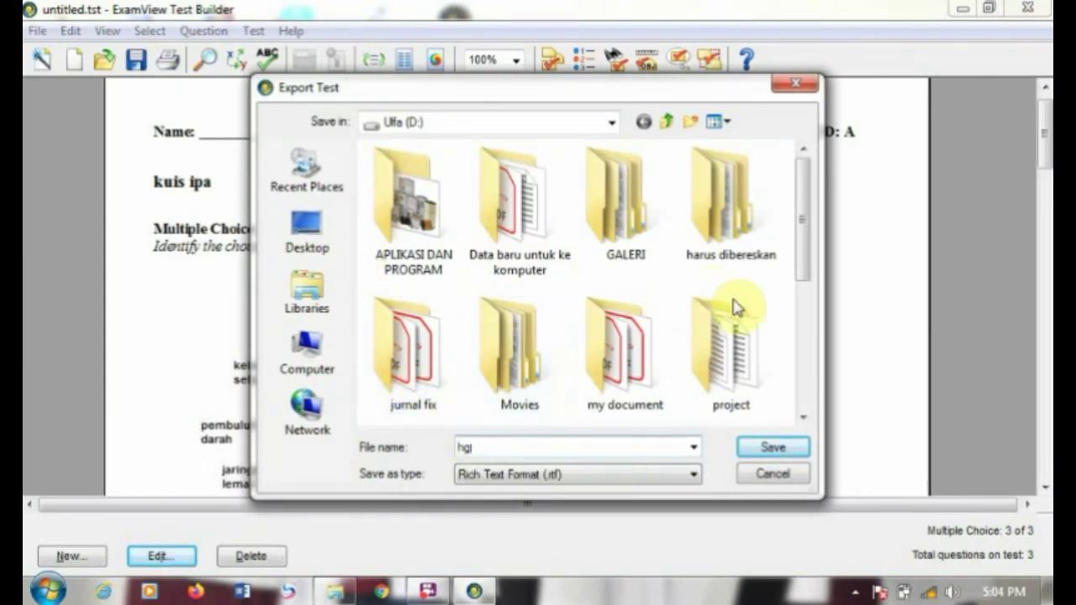
{"action": "left_click", "coordinate": [773, 446]}
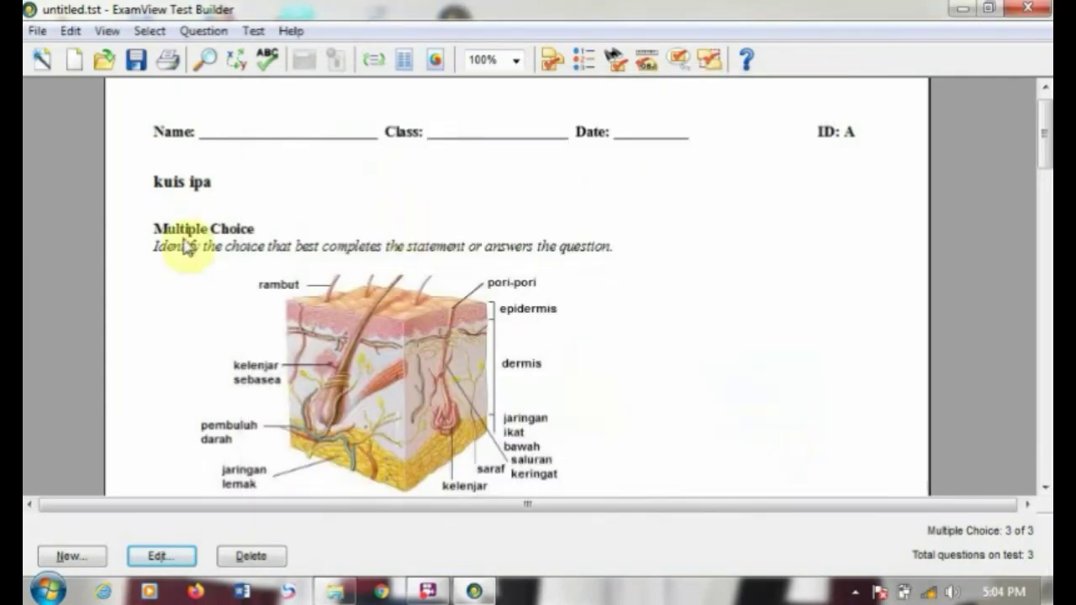
Step: Open the HTML export, cancel it, and dismiss the export options, returning to question 1
{"action": "left_click", "coordinate": [38, 32]}
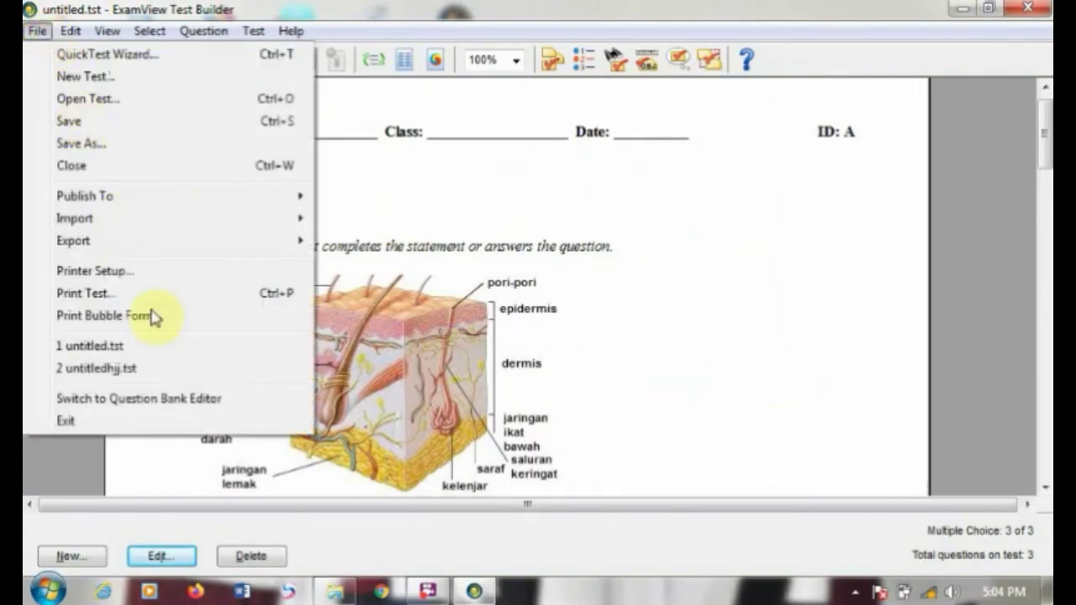
{"action": "mouse_move", "coordinate": [217, 239]}
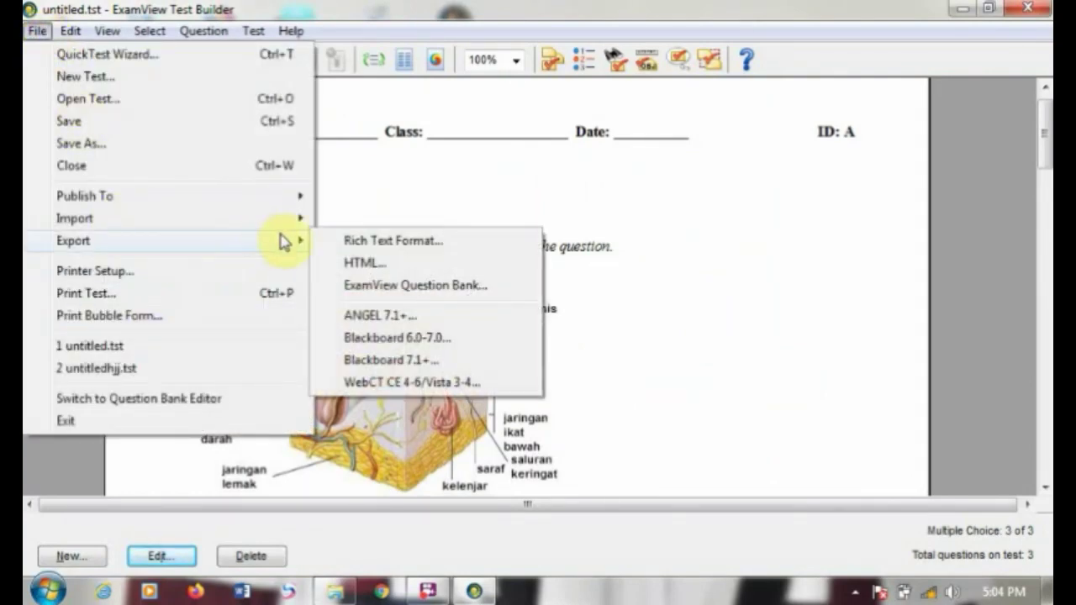
{"action": "left_click", "coordinate": [349, 262]}
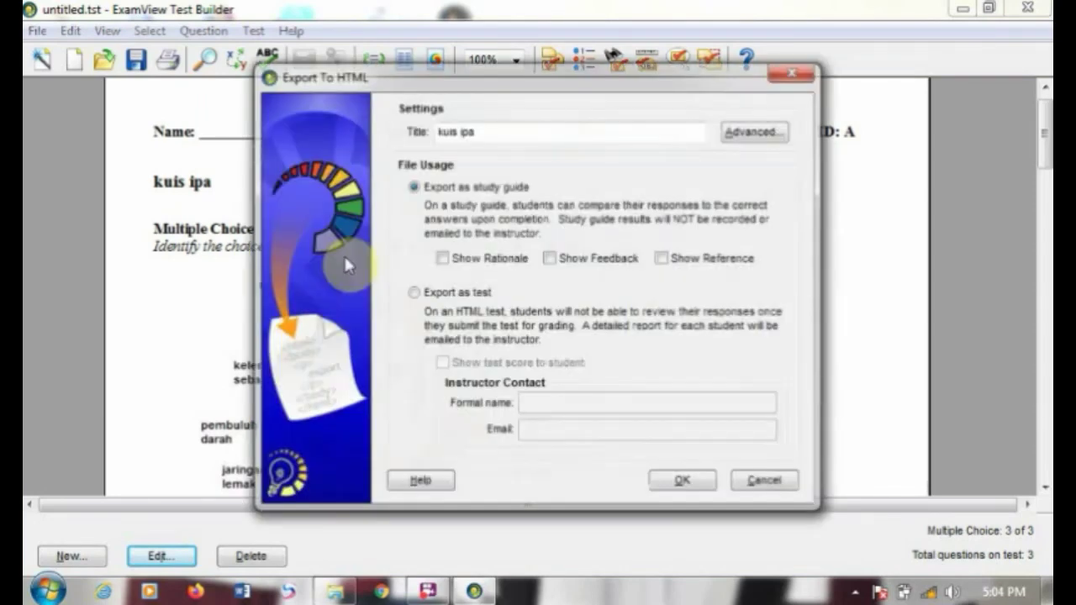
{"action": "left_click", "coordinate": [794, 70]}
{"action": "left_click", "coordinate": [33, 32]}
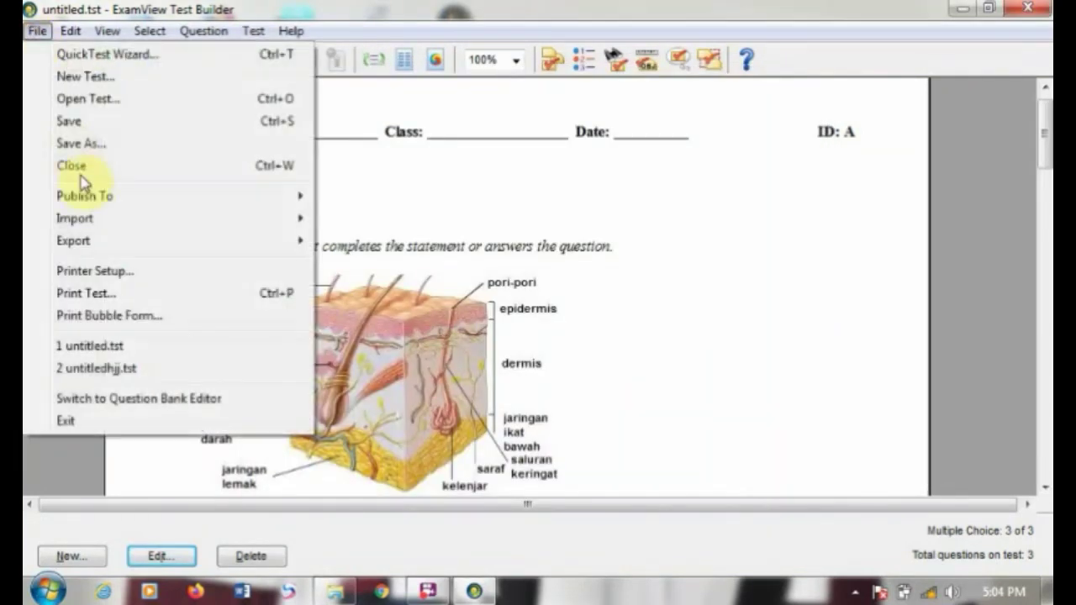
{"action": "mouse_move", "coordinate": [250, 246]}
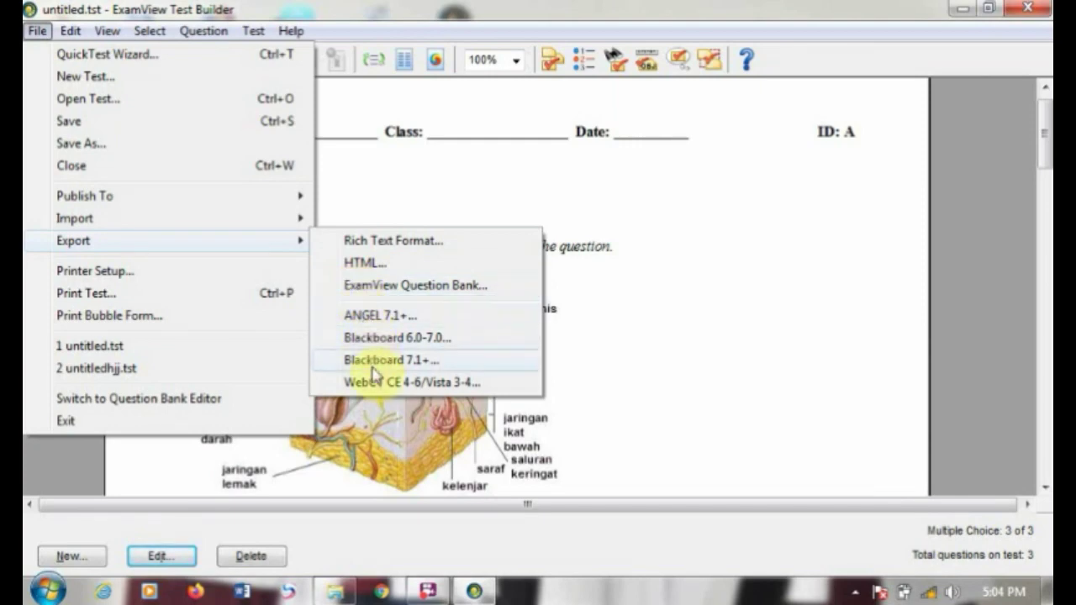
{"action": "left_click", "coordinate": [790, 398]}
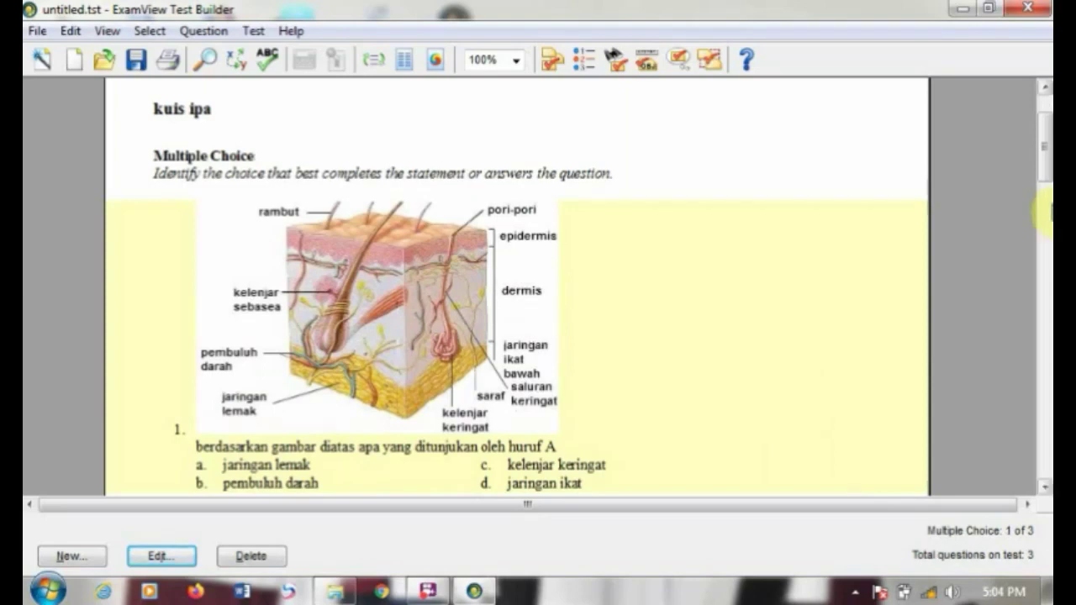
Step: Exit ExamView Test Builder and launch ExamView Test Manager from the desktop
{"action": "left_click_drag", "start_coordinate": [1043, 160], "coordinate": [1044, 97]}
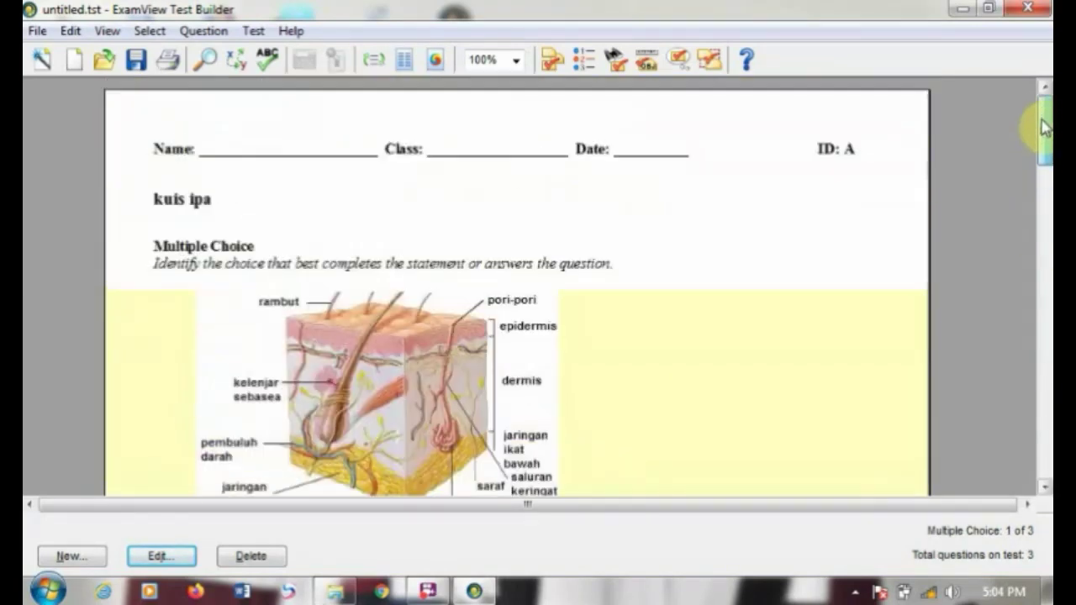
{"action": "left_click", "coordinate": [1042, 9]}
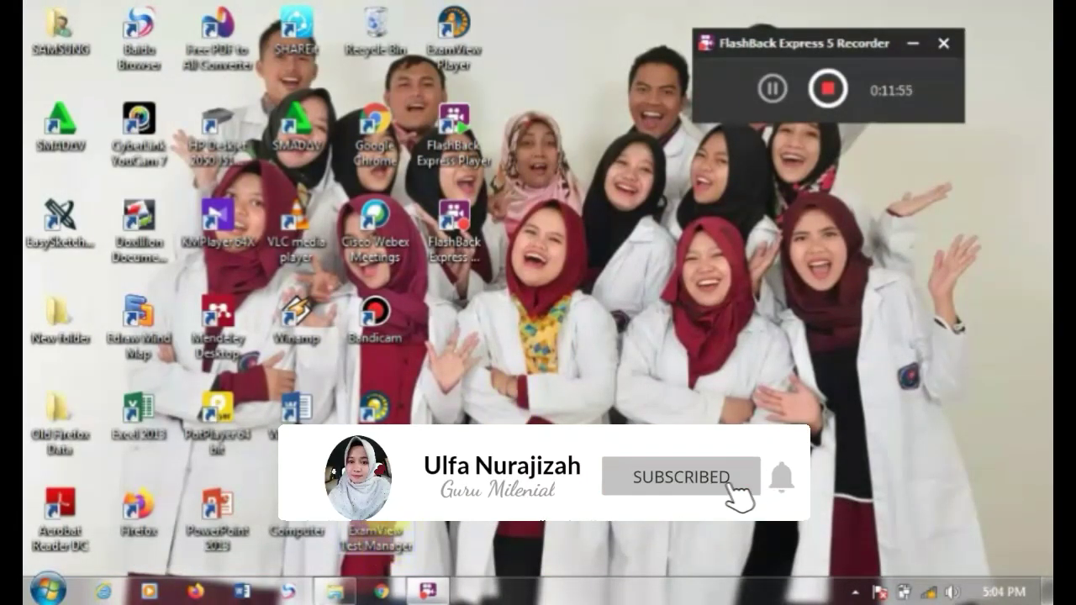
{"action": "double_click", "coordinate": [374, 528]}
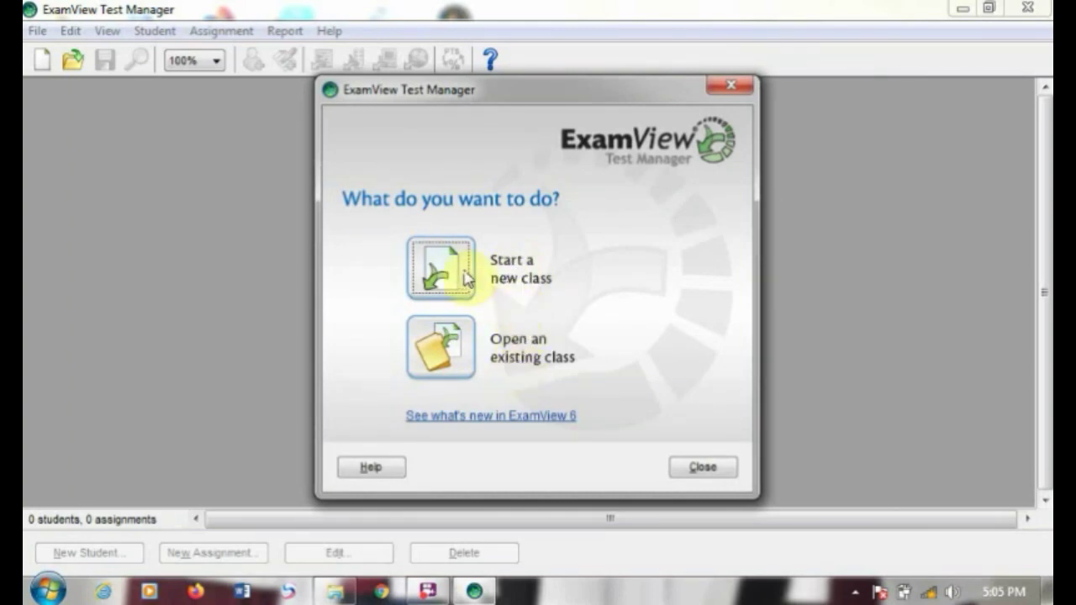
Step: Create class 'ipa kelas 8' with ID ipa21, period 1, section 1 and a password
{"action": "left_click", "coordinate": [445, 267]}
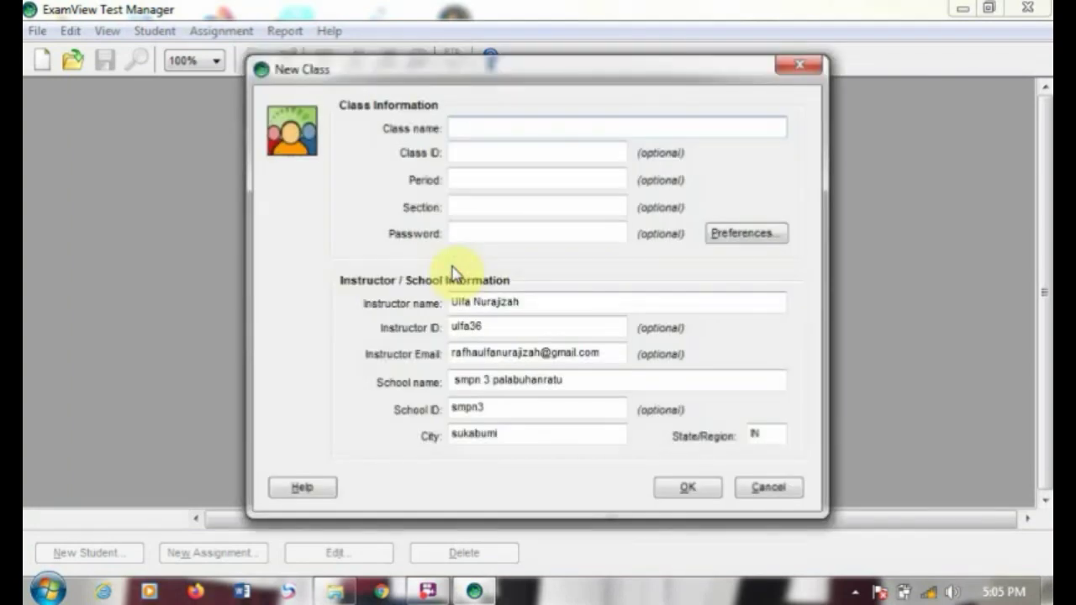
{"action": "type", "text": "P"}
{"action": "type", "text": "pa kelas 8"}
{"action": "left_click", "coordinate": [460, 156]}
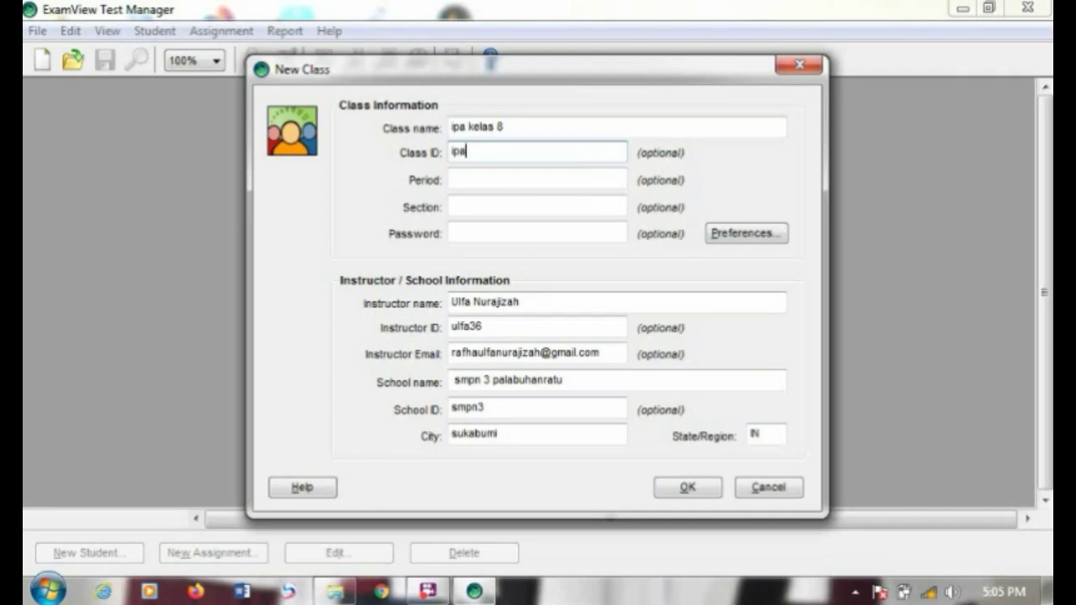
{"action": "type", "text": "ipa21"}
{"action": "left_click", "coordinate": [477, 179]}
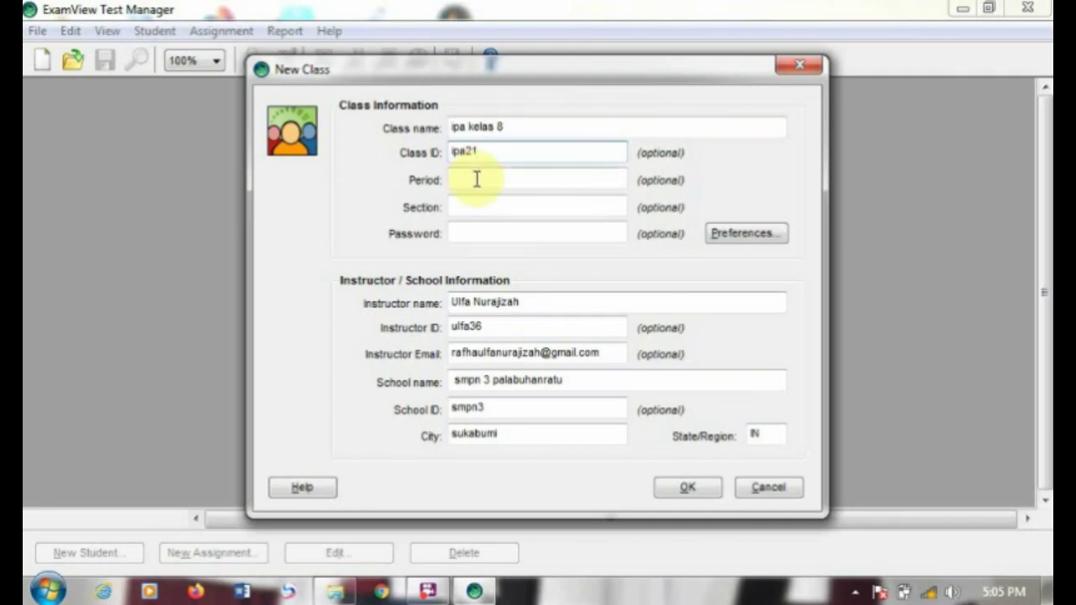
{"action": "type", "text": "1"}
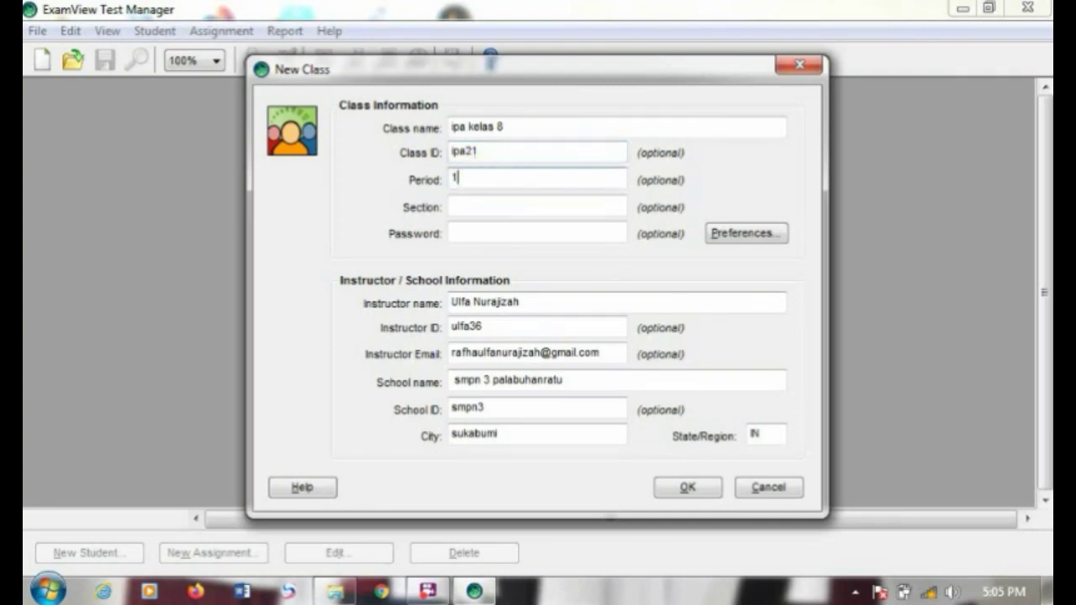
{"action": "left_click", "coordinate": [483, 201]}
{"action": "type", "text": "1"}
{"action": "left_click", "coordinate": [484, 230]}
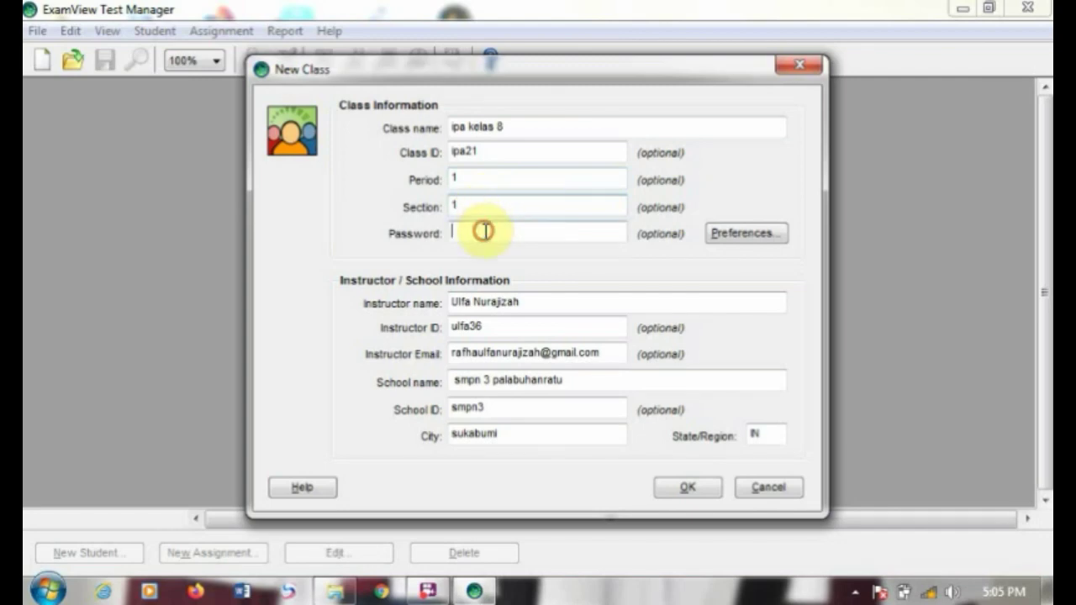
{"action": "type", "text": "1234"}
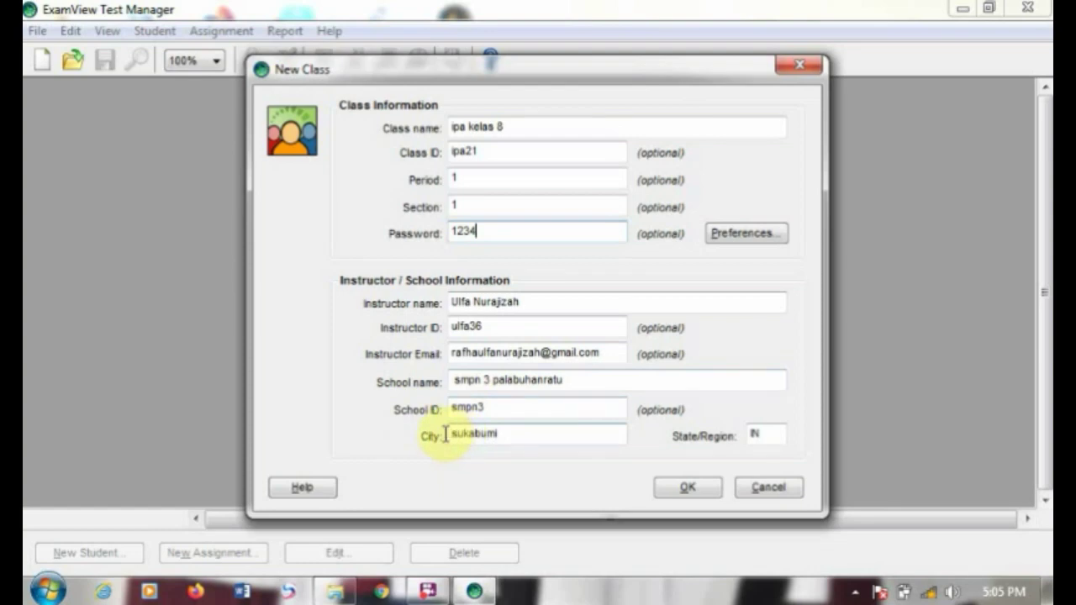
{"action": "left_click", "coordinate": [706, 487]}
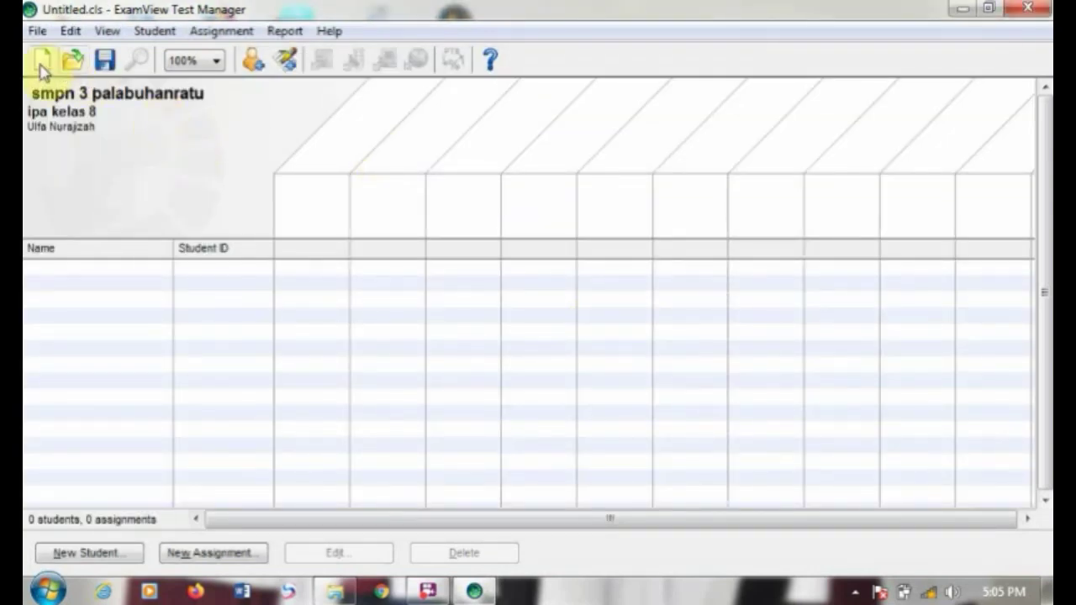
Step: Add a new student with first name, last name, alias and pad ID 1 to the roster
{"action": "left_click", "coordinate": [153, 31]}
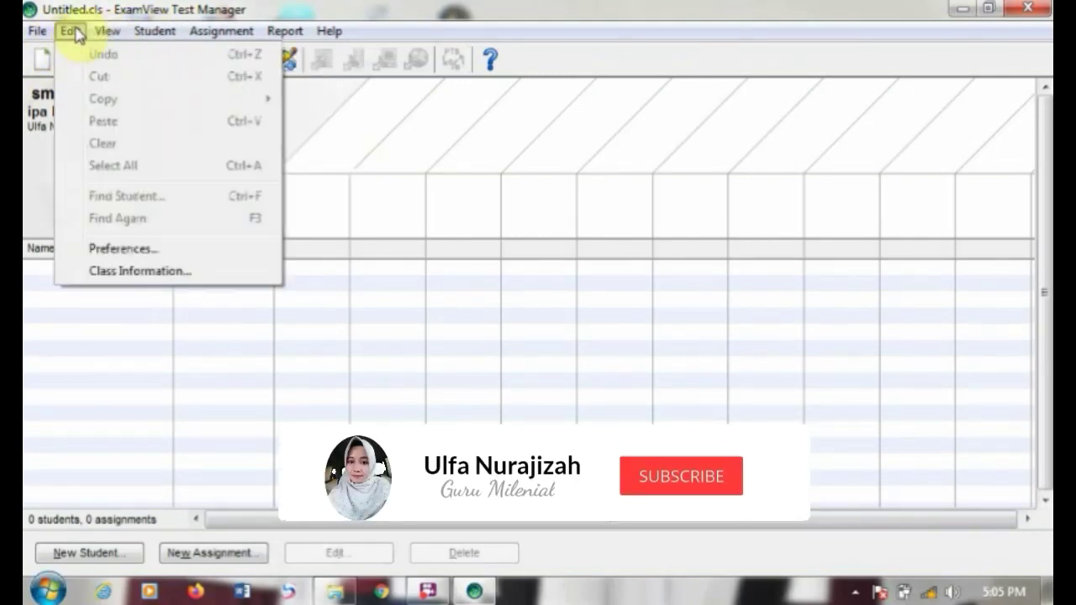
{"action": "left_click", "coordinate": [96, 555]}
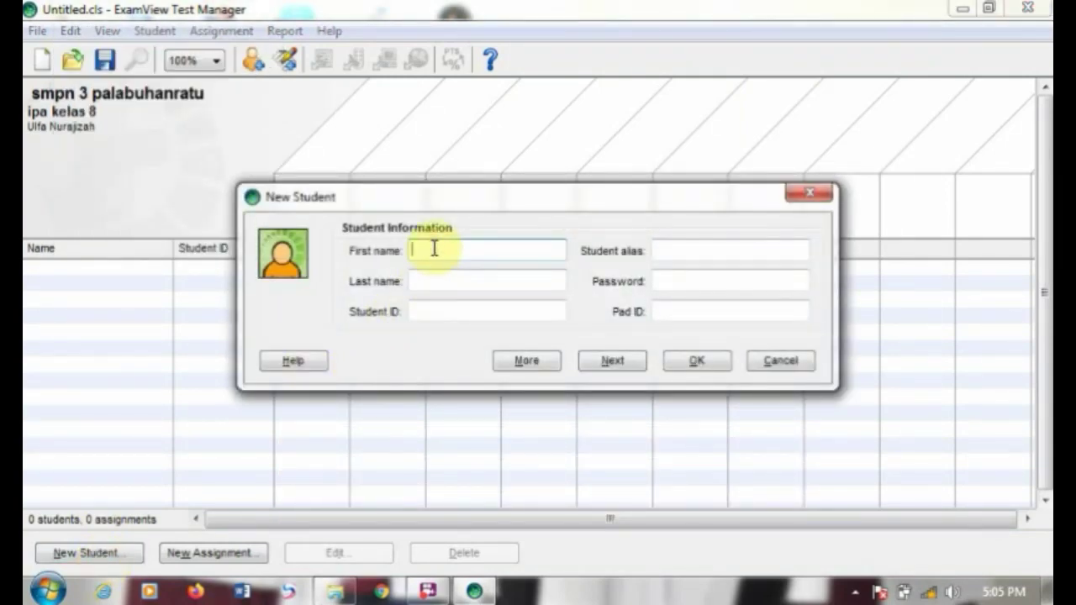
{"action": "type", "text": "nina"}
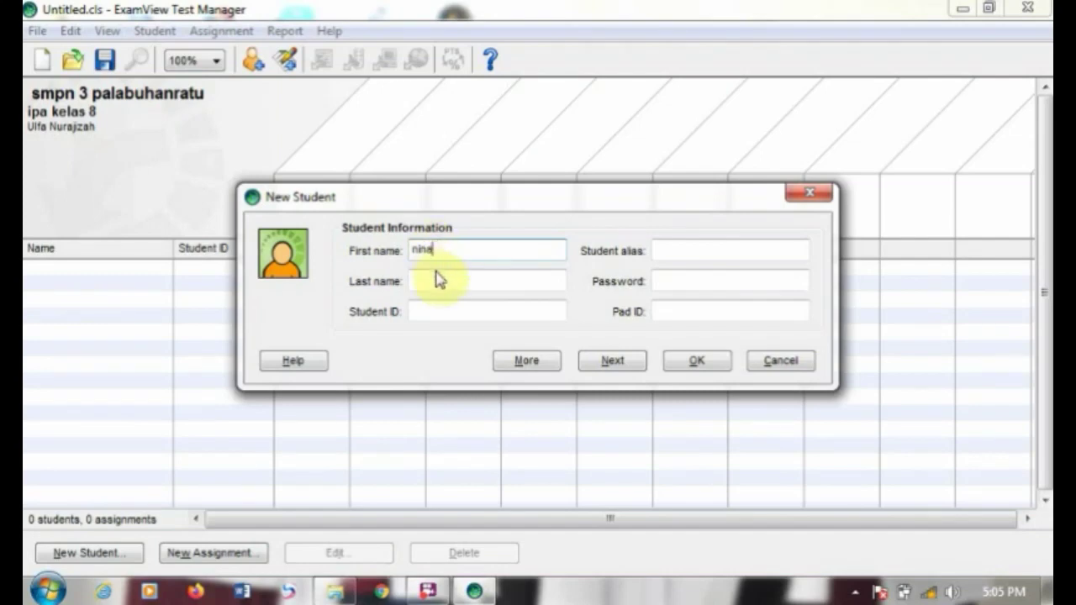
{"action": "left_click", "coordinate": [440, 278]}
{"action": "type", "text": "na"}
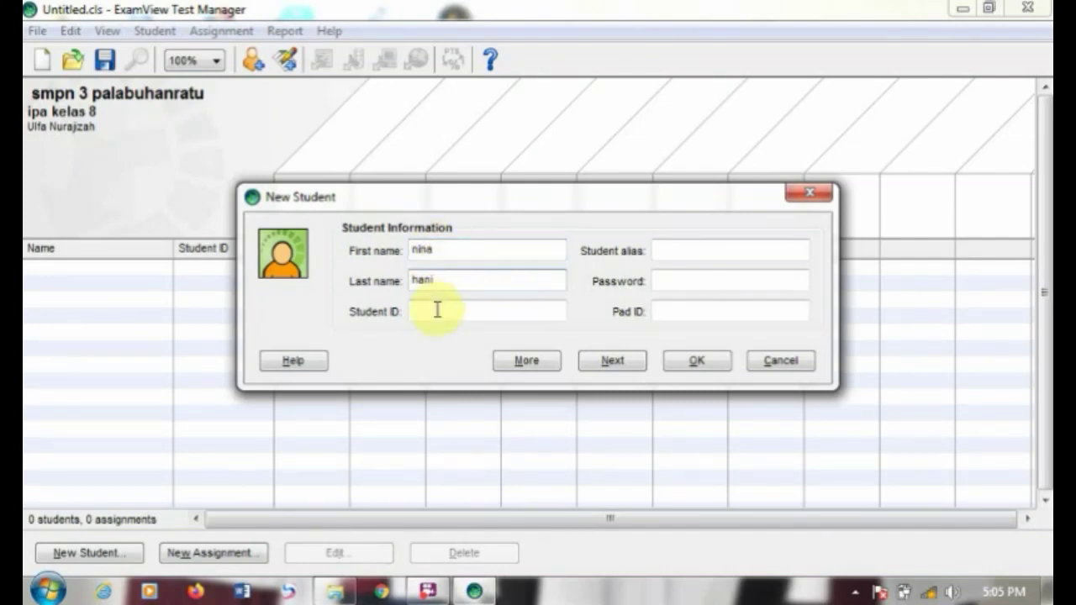
{"action": "type", "text": "nina54"}
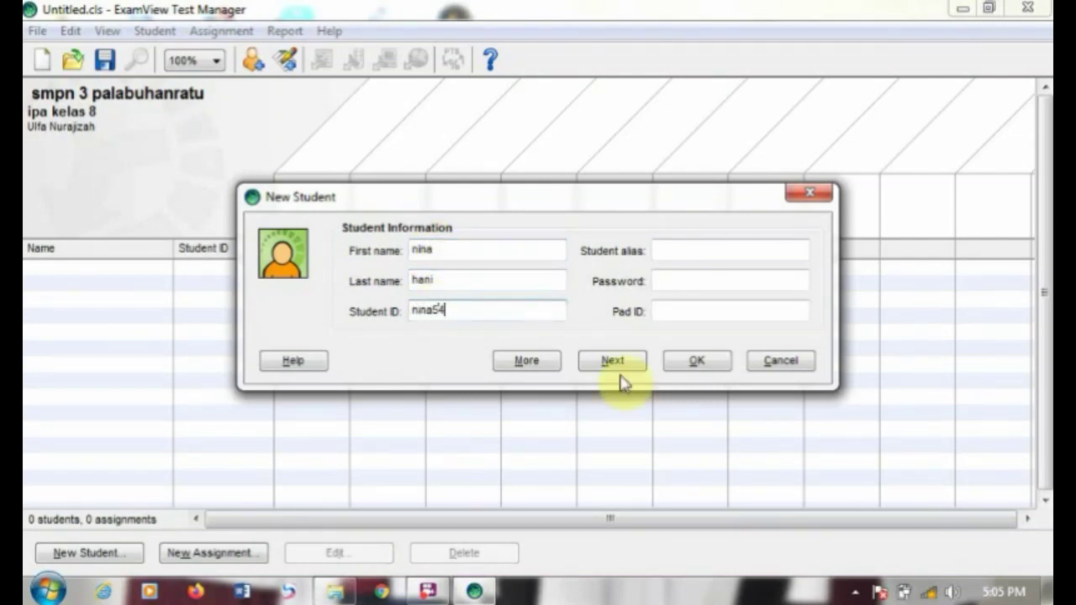
{"action": "left_click", "coordinate": [749, 251]}
{"action": "type", "text": "rin"}
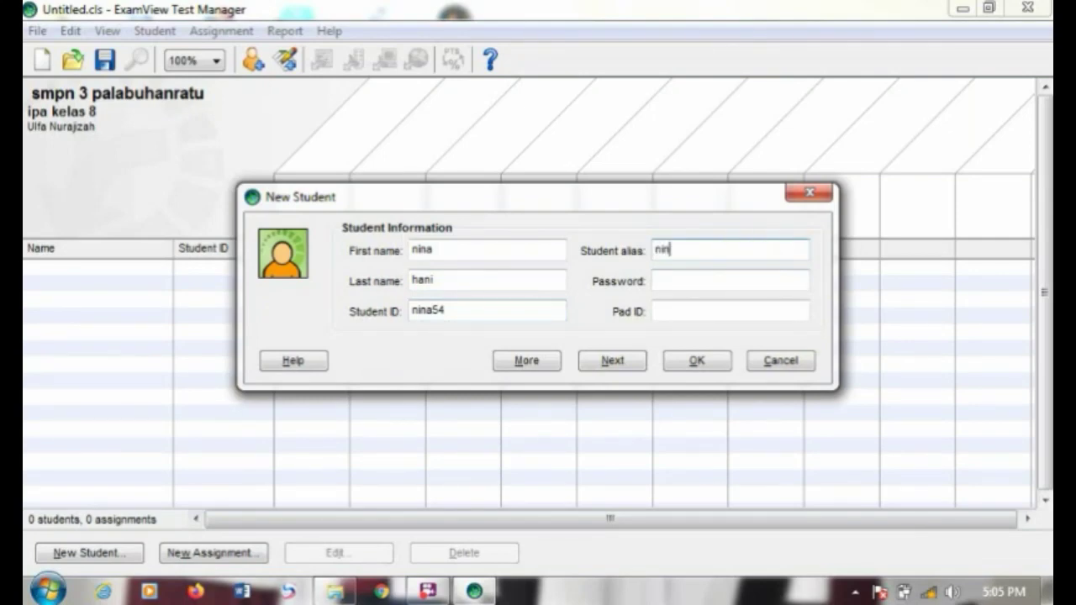
{"action": "type", "text": "a"}
{"action": "left_click", "coordinate": [745, 270]}
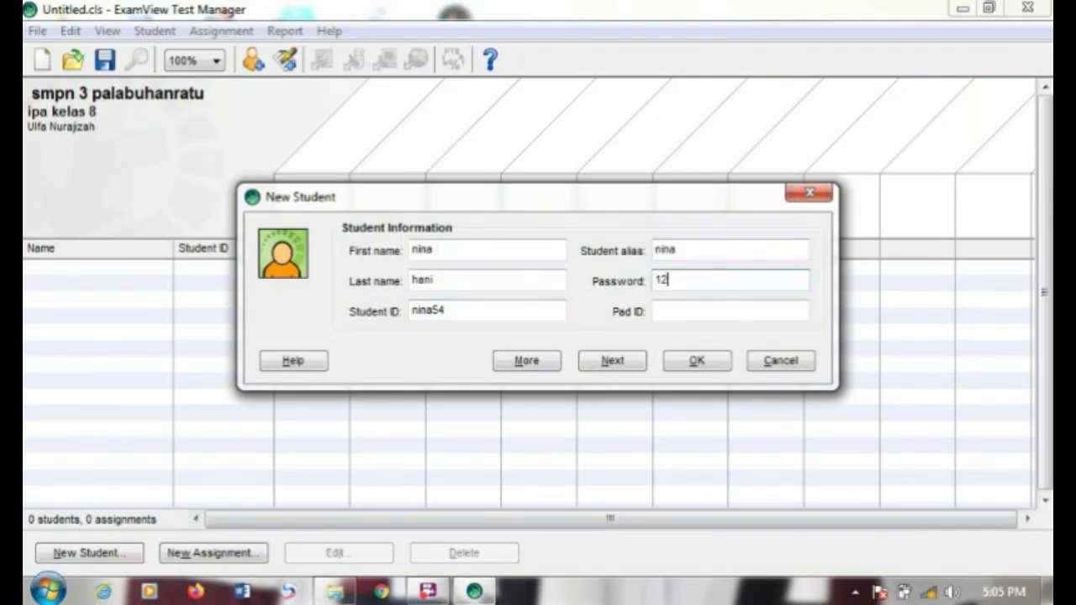
{"action": "left_click", "coordinate": [718, 308]}
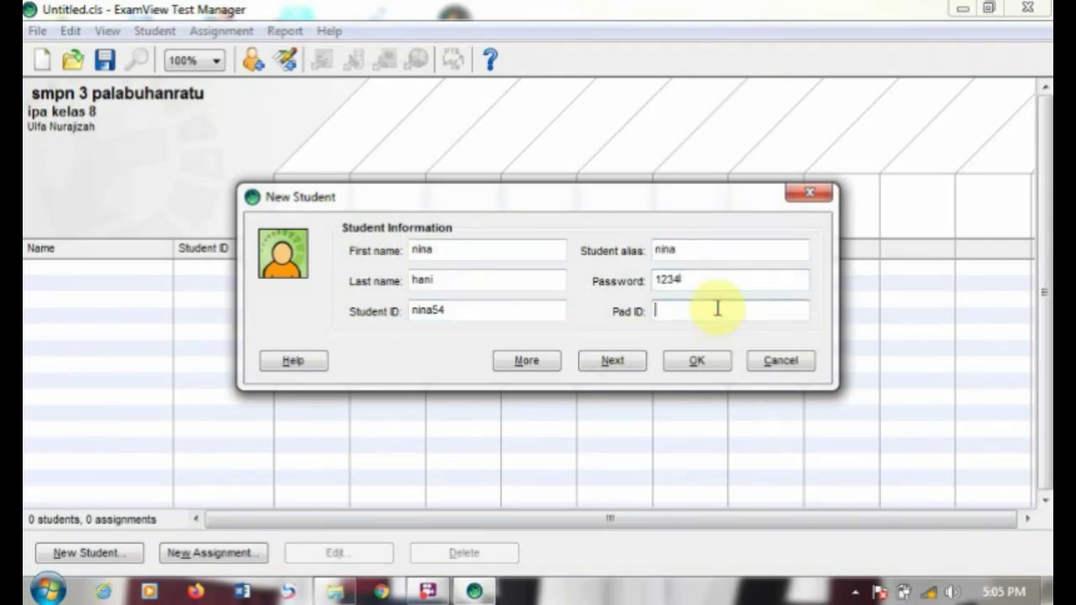
{"action": "type", "text": "123"}
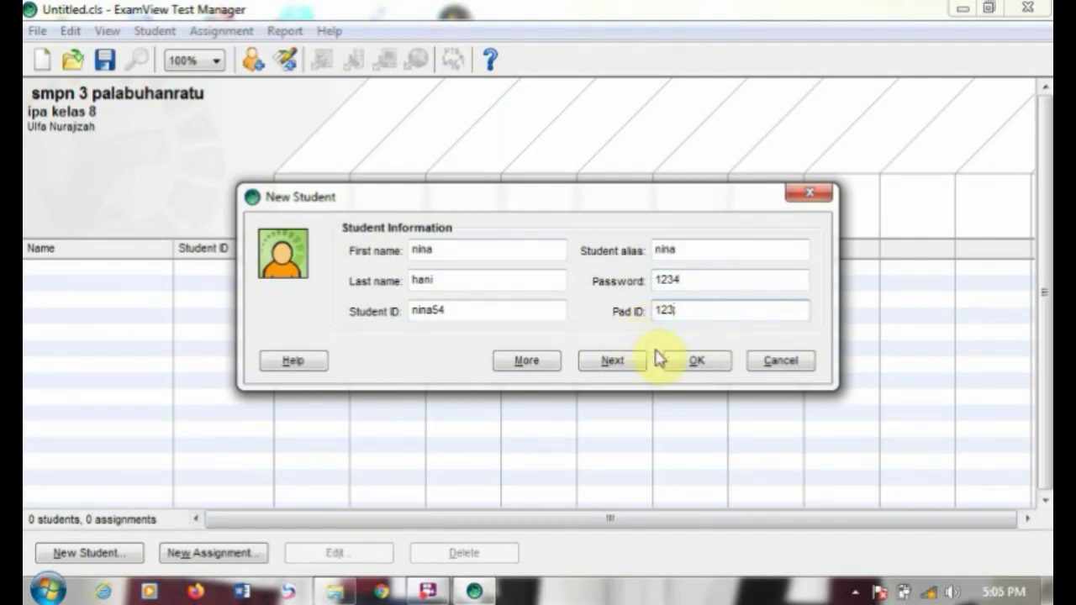
{"action": "left_click", "coordinate": [691, 368]}
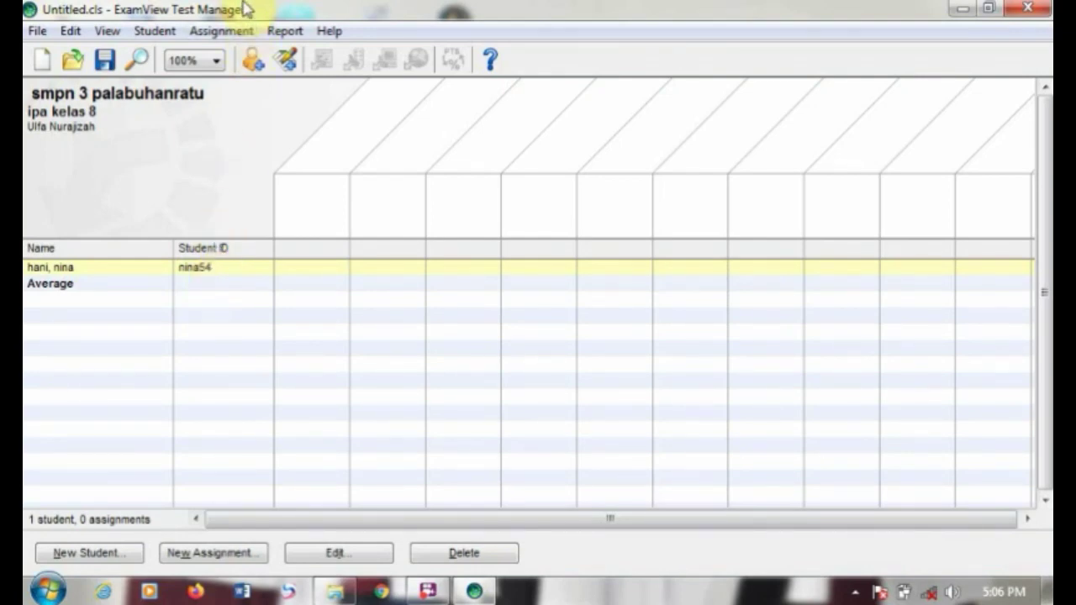
Step: Start a new assignment in category Test, allowing paper, LAN and ExamView website delivery
{"action": "left_click", "coordinate": [232, 38]}
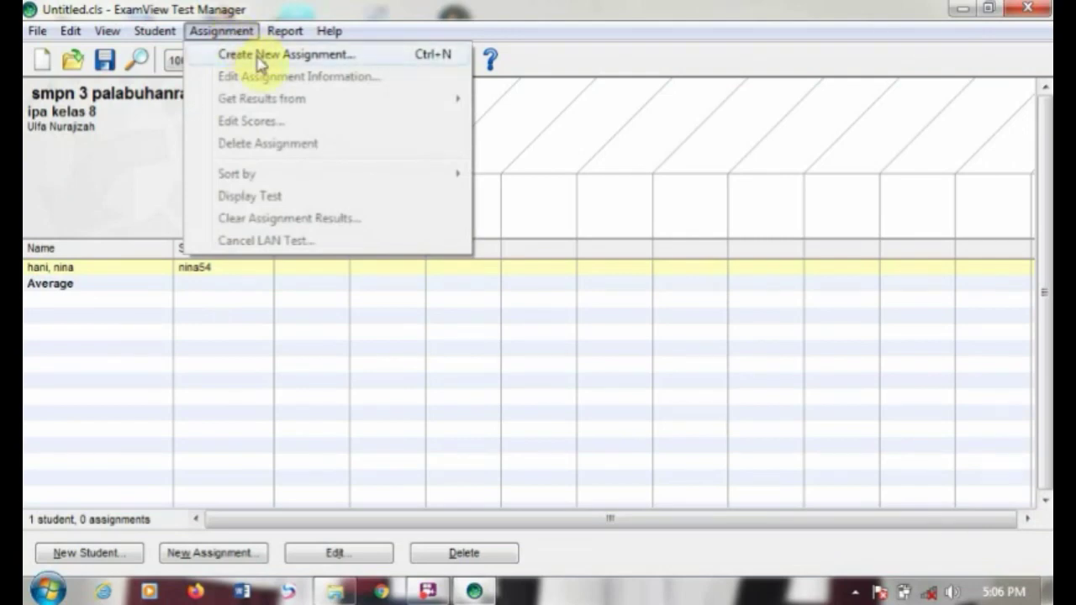
{"action": "left_click", "coordinate": [259, 57]}
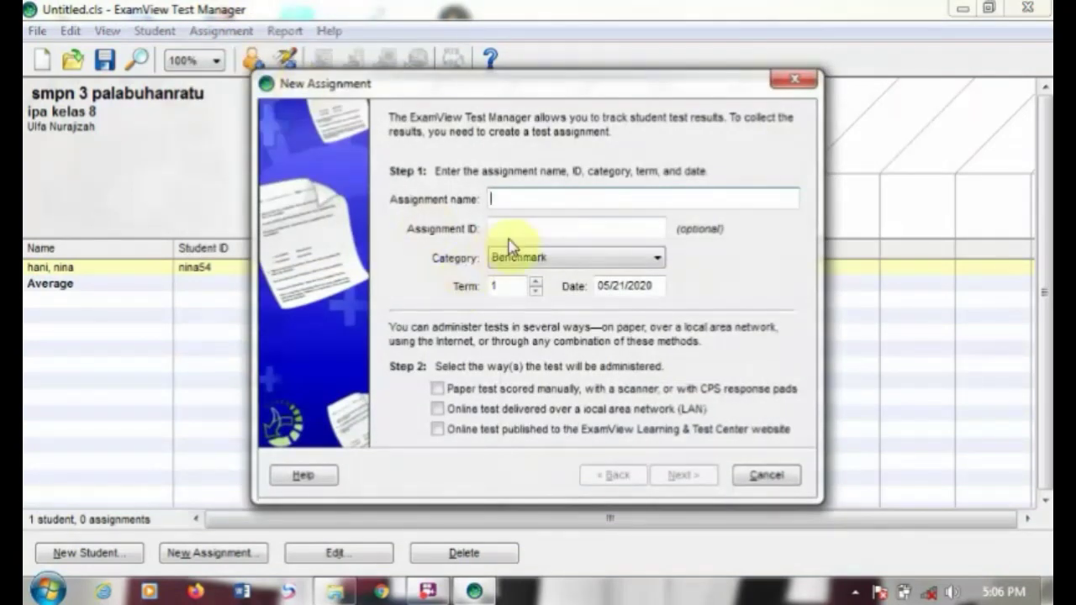
{"action": "left_click", "coordinate": [508, 204]}
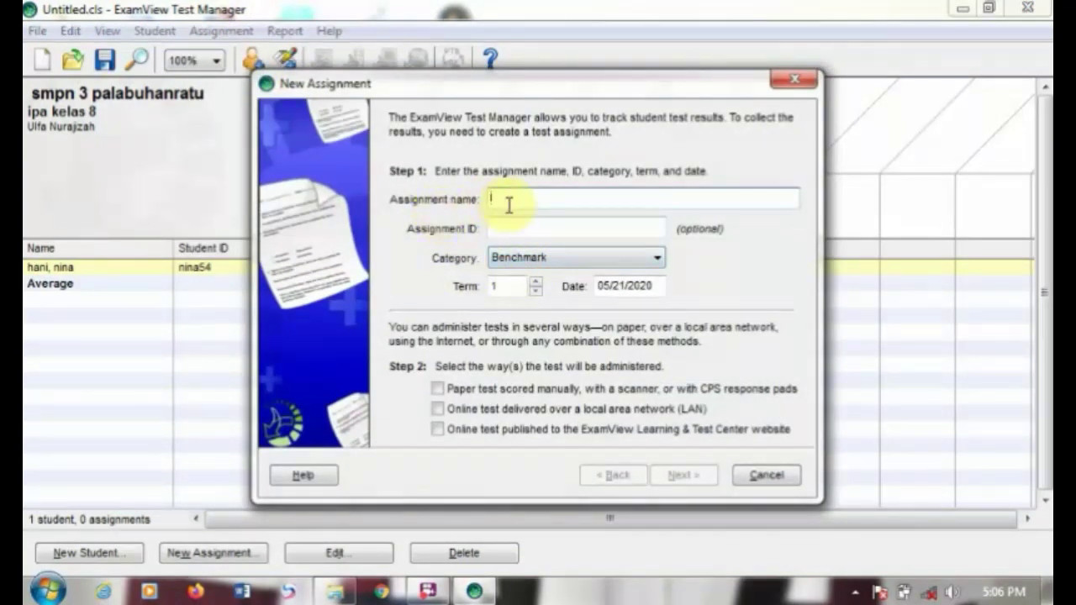
{"action": "left_click", "coordinate": [517, 259]}
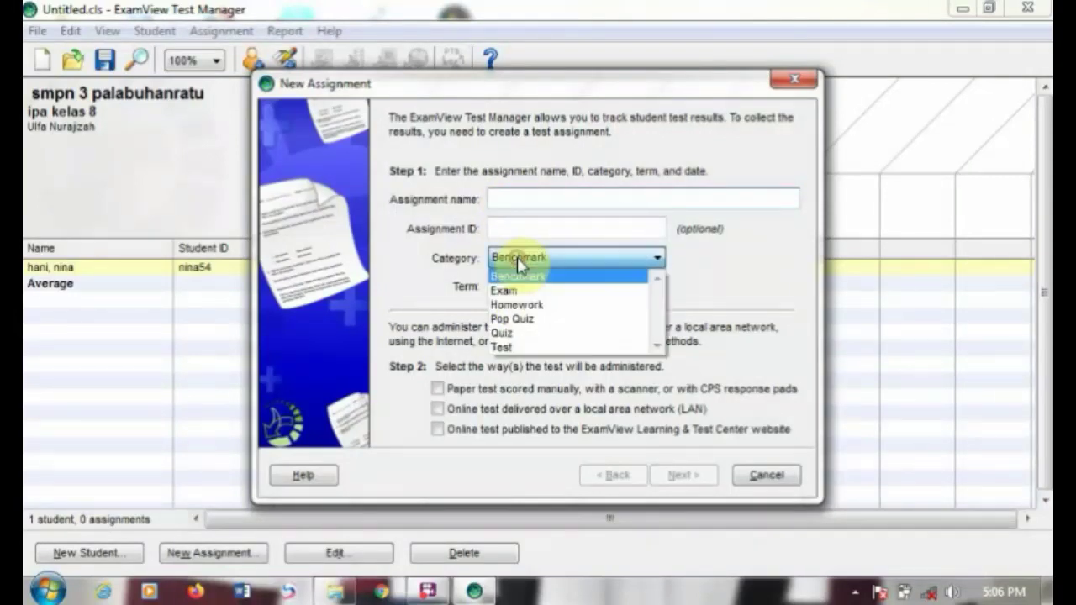
{"action": "left_click", "coordinate": [513, 348]}
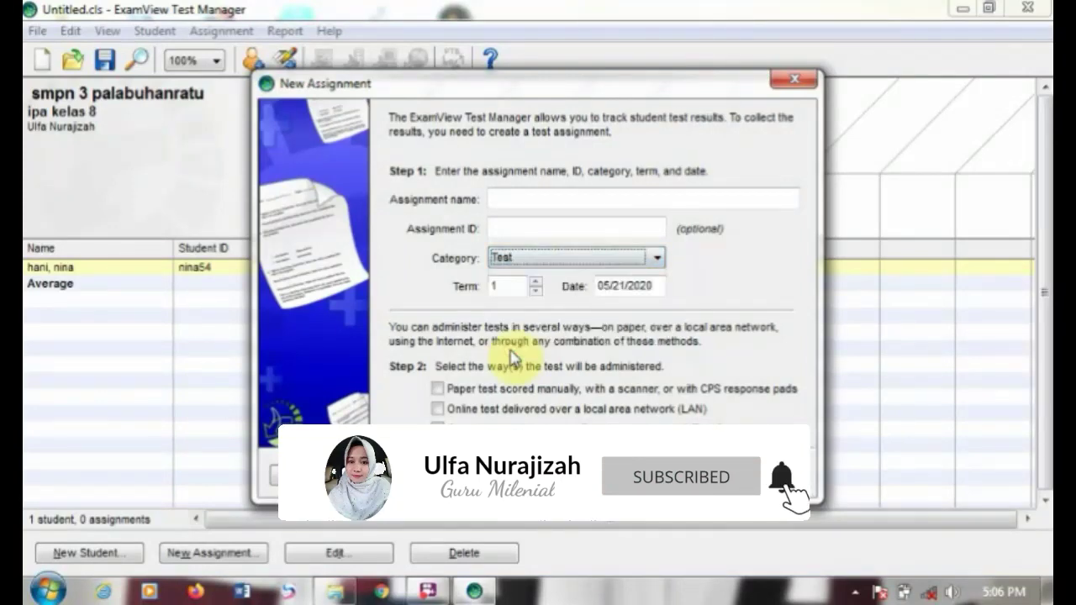
{"action": "left_click", "coordinate": [436, 389]}
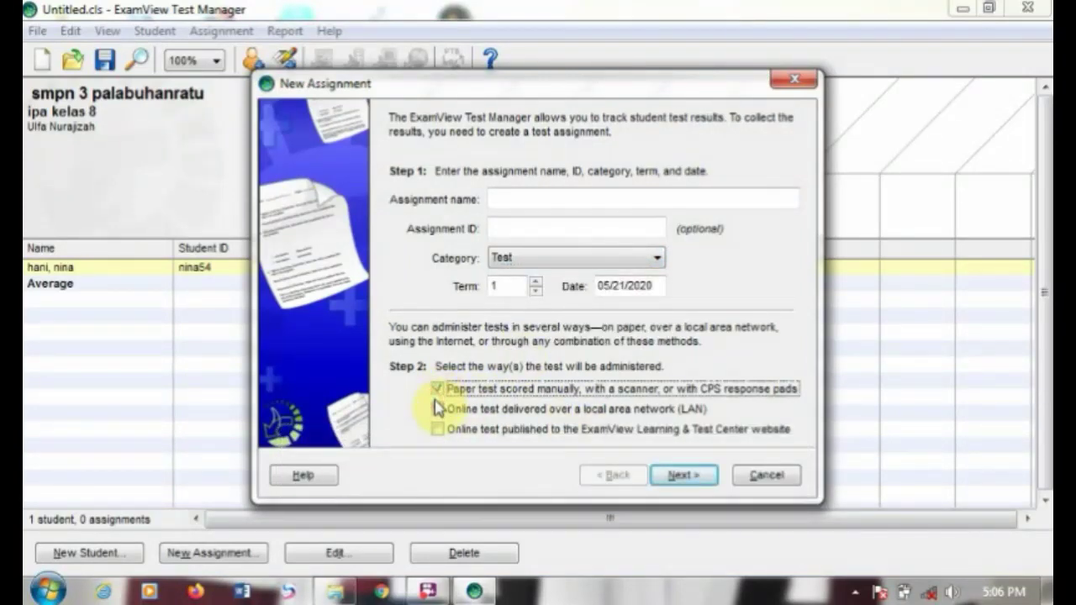
{"action": "left_click", "coordinate": [438, 409]}
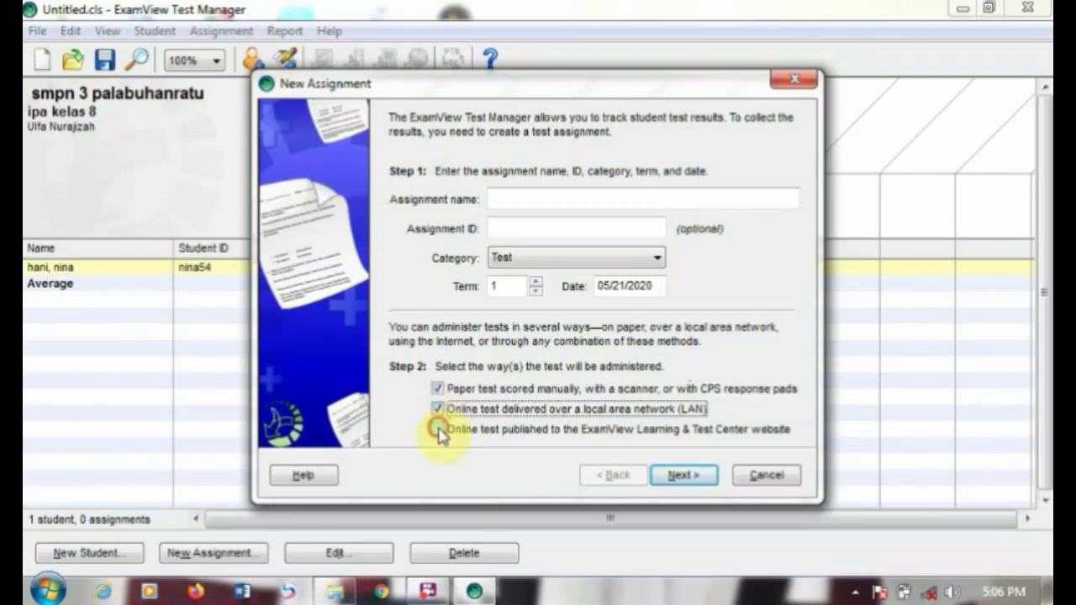
{"action": "left_click", "coordinate": [438, 429]}
Step: Name the assignment 'kelas 8a' with assignment ID 8a
{"action": "left_click", "coordinate": [557, 199]}
{"action": "type", "text": "kelas 8a"}
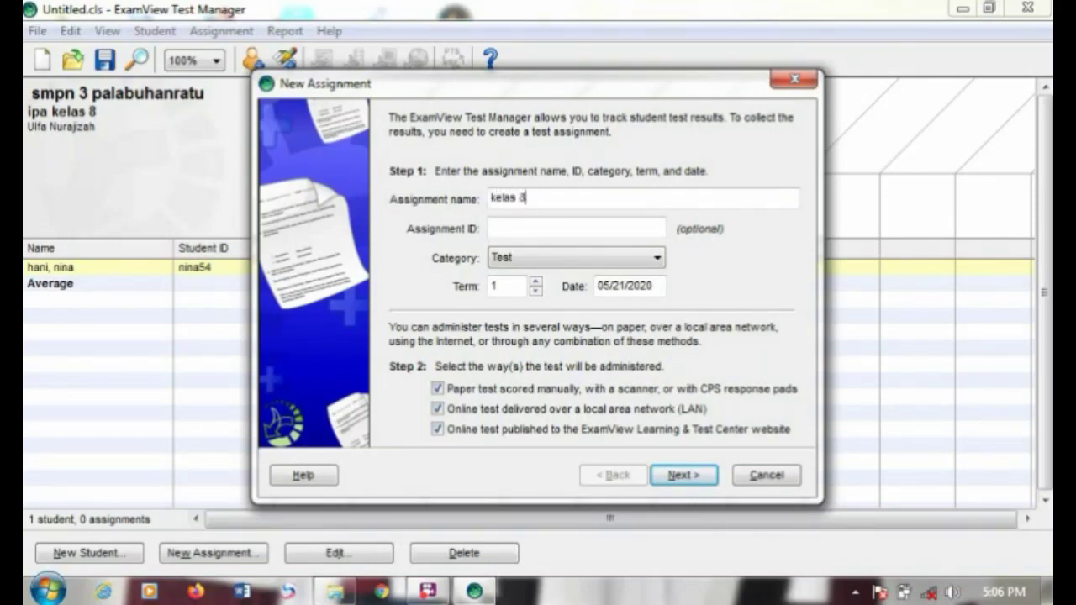
{"action": "left_click", "coordinate": [551, 233]}
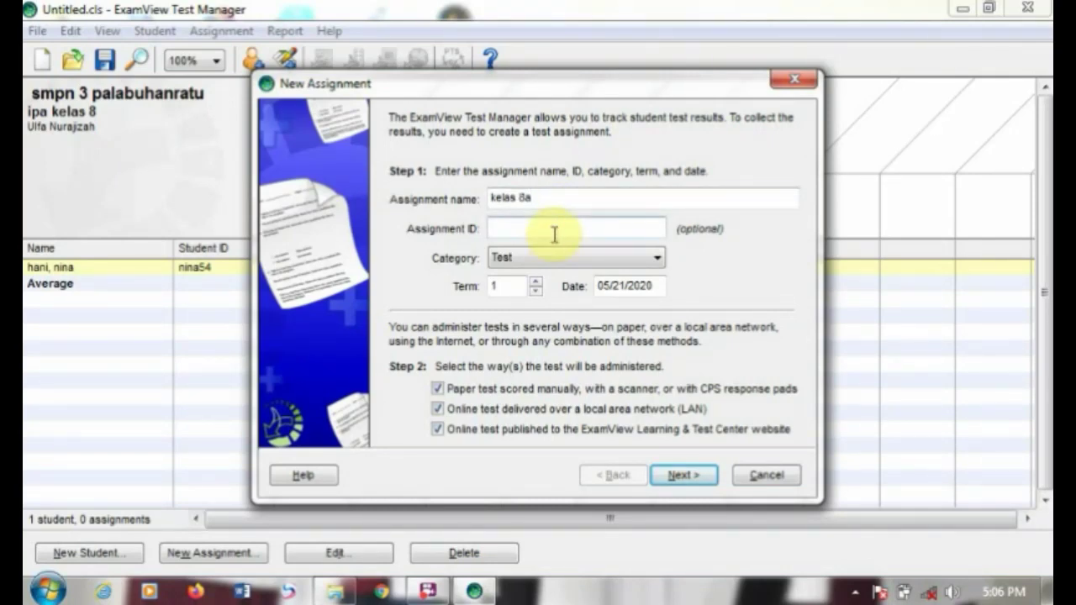
{"action": "type", "text": "8a"}
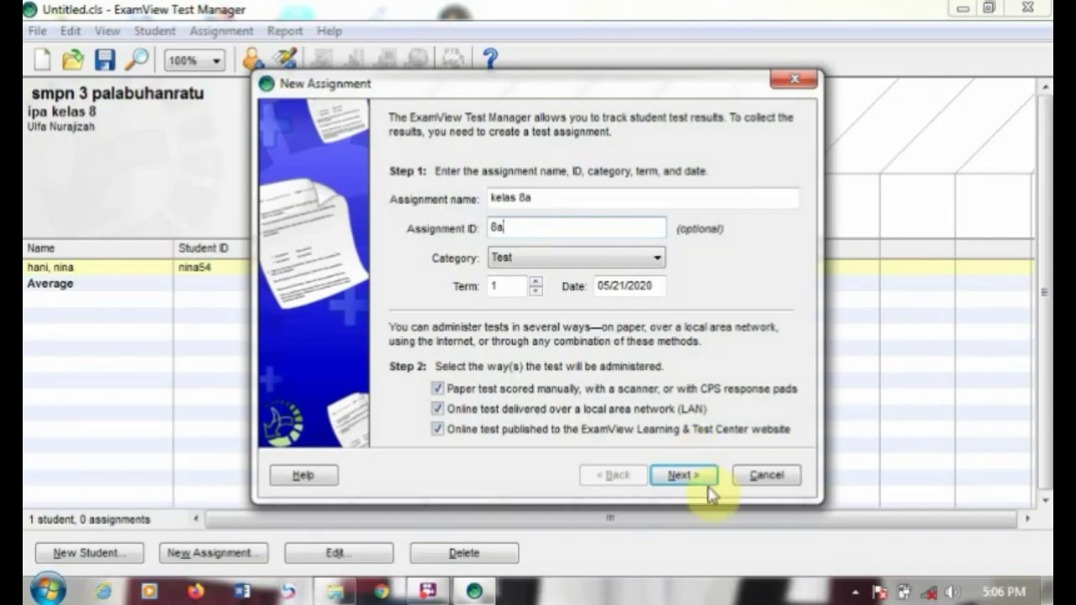
Step: Allow multiple attempts and sessions, cancel the folder browser, then close the wizard without saving
{"action": "left_click", "coordinate": [683, 475]}
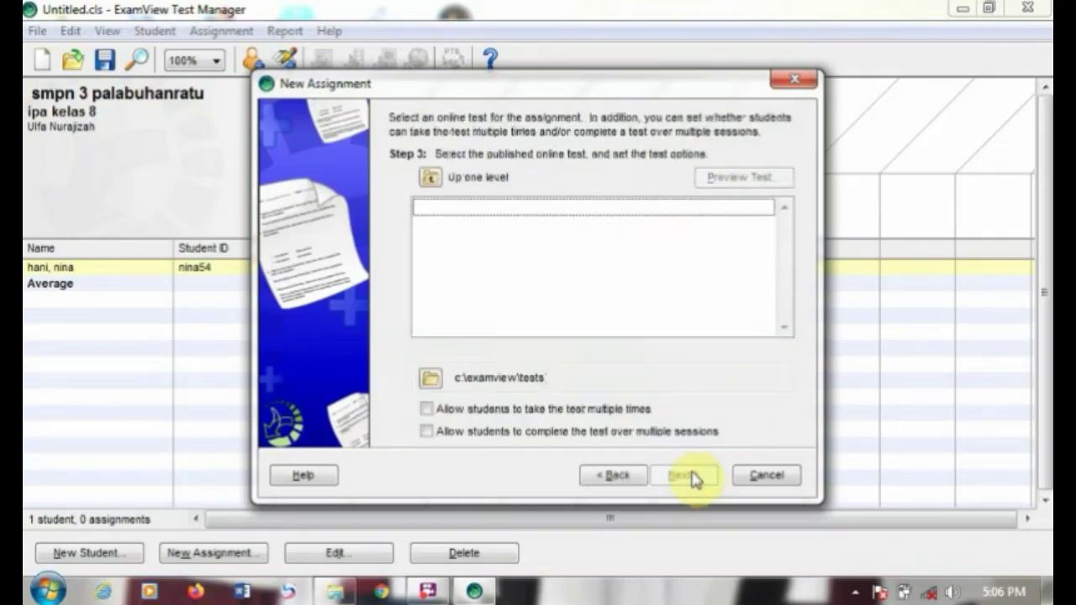
{"action": "left_click", "coordinate": [426, 412]}
{"action": "left_click", "coordinate": [426, 431]}
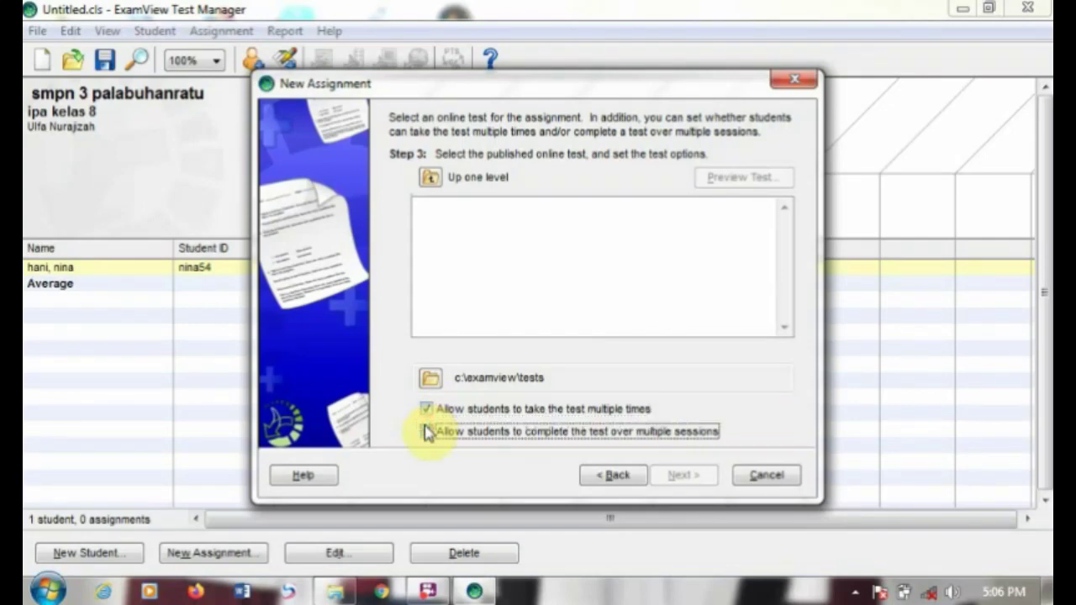
{"action": "left_click", "coordinate": [430, 378]}
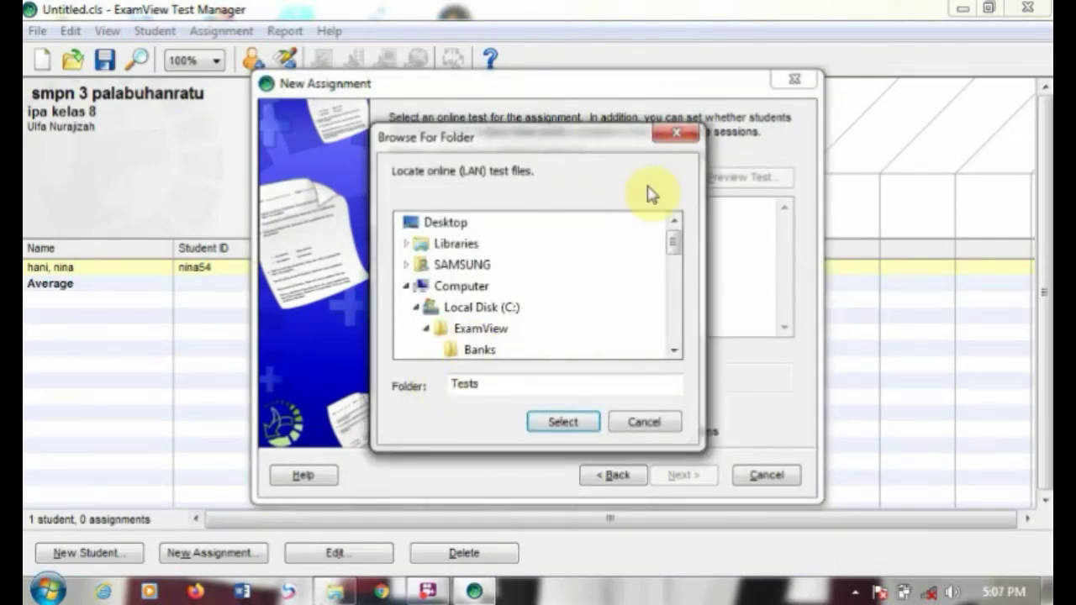
{"action": "left_click", "coordinate": [685, 137]}
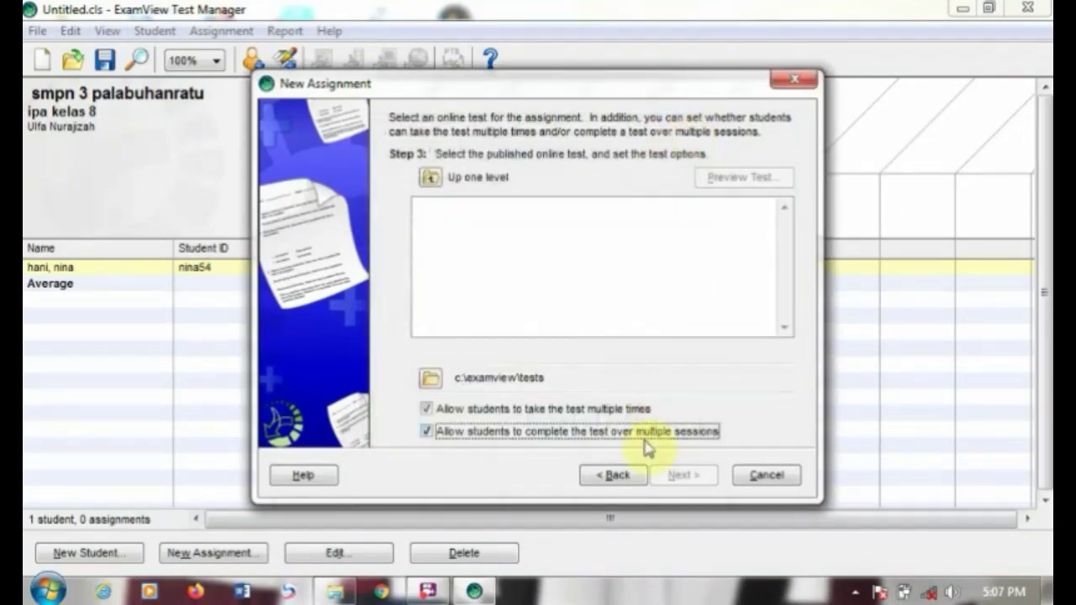
{"action": "left_click", "coordinate": [798, 80]}
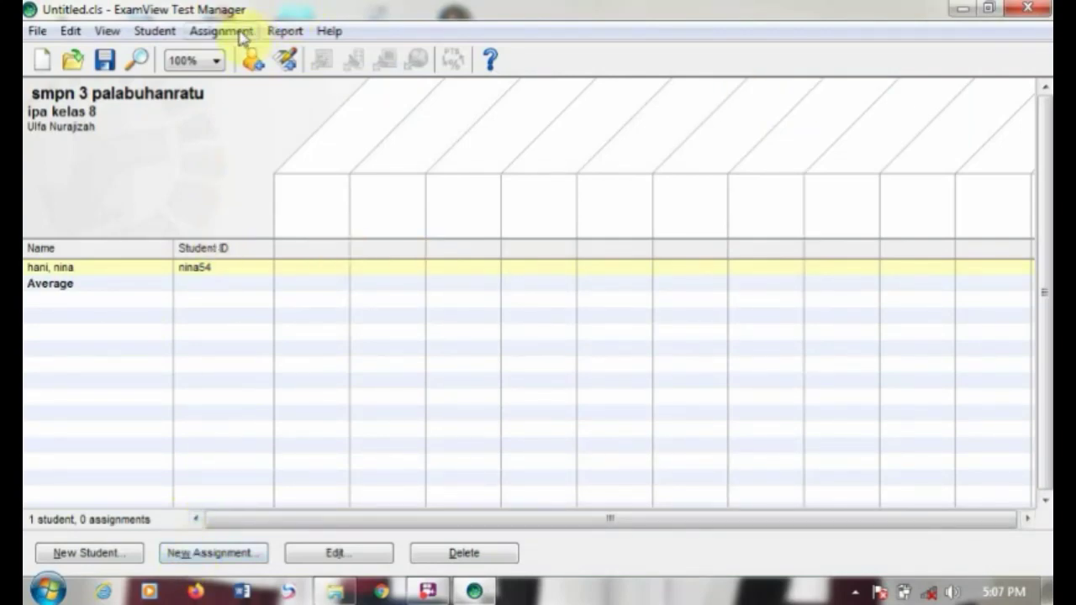
Step: View the student's details, then quit Test Manager without saving the ipa kelas 8 class
{"action": "left_click", "coordinate": [337, 552]}
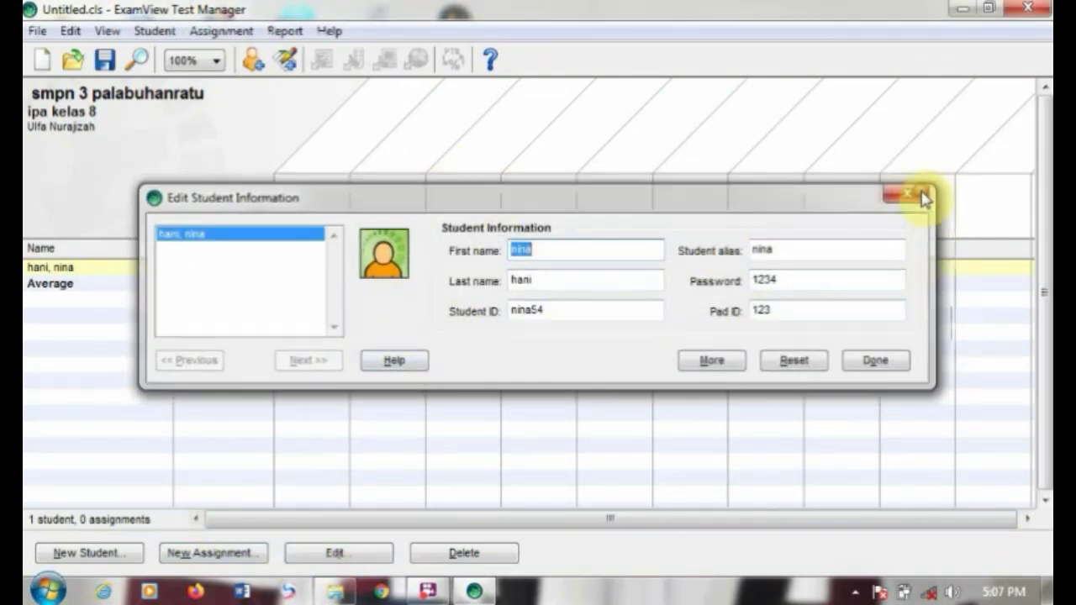
{"action": "left_click", "coordinate": [923, 197]}
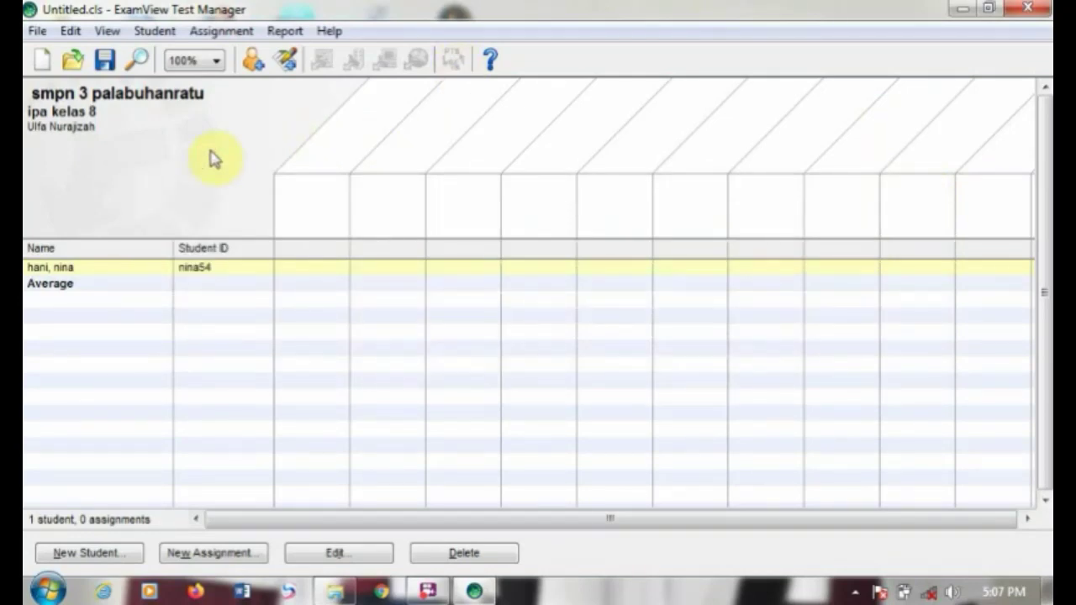
{"action": "left_click", "coordinate": [1027, 7]}
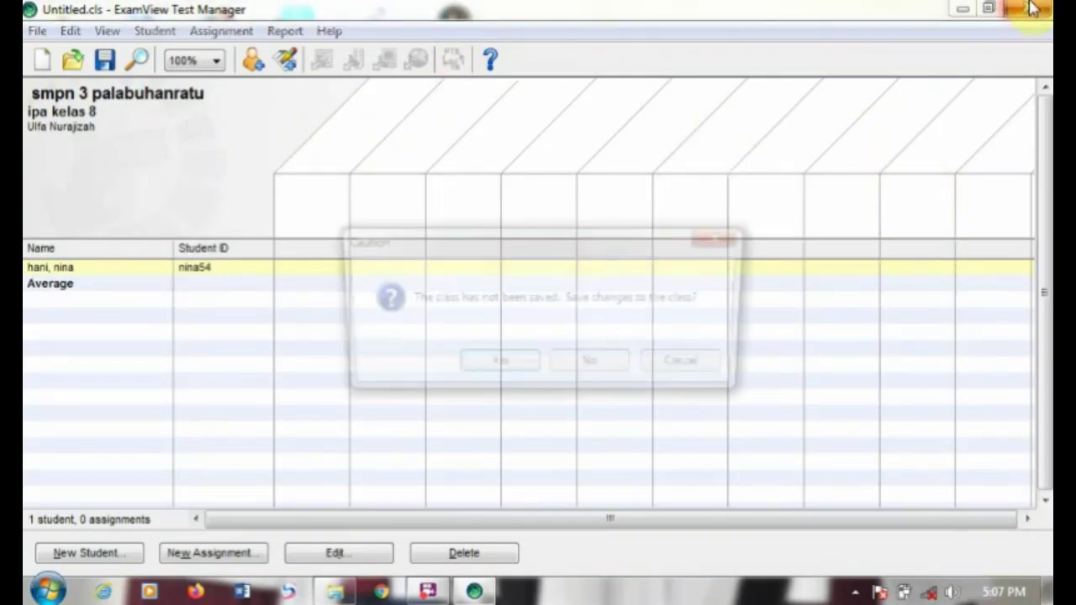
{"action": "left_click", "coordinate": [593, 367]}
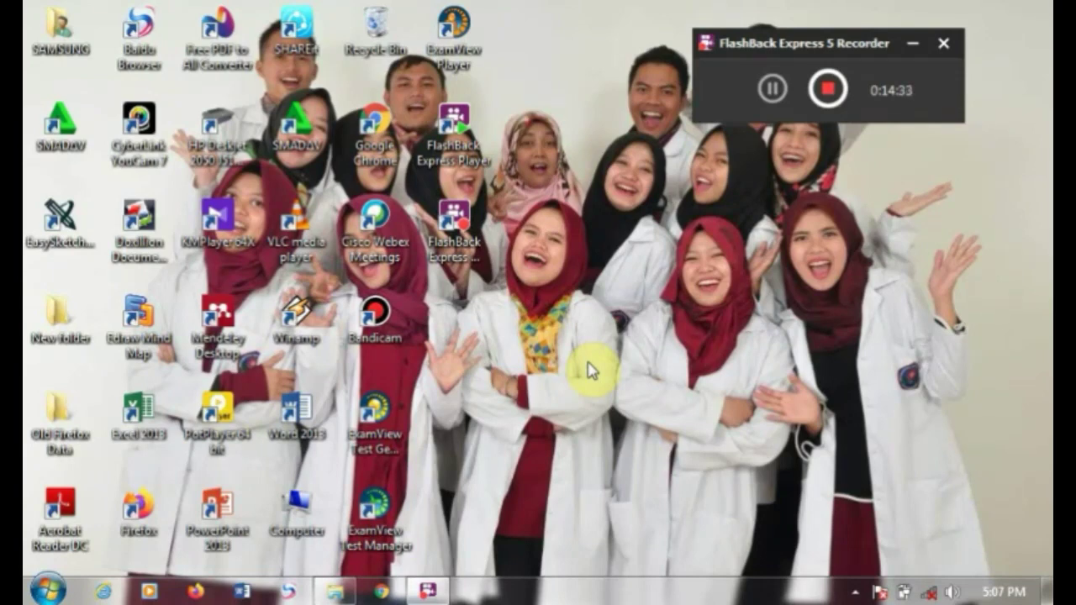
Step: Launch ExamView Test Player and sign in with the student's name and ID
{"action": "double_click", "coordinate": [456, 32]}
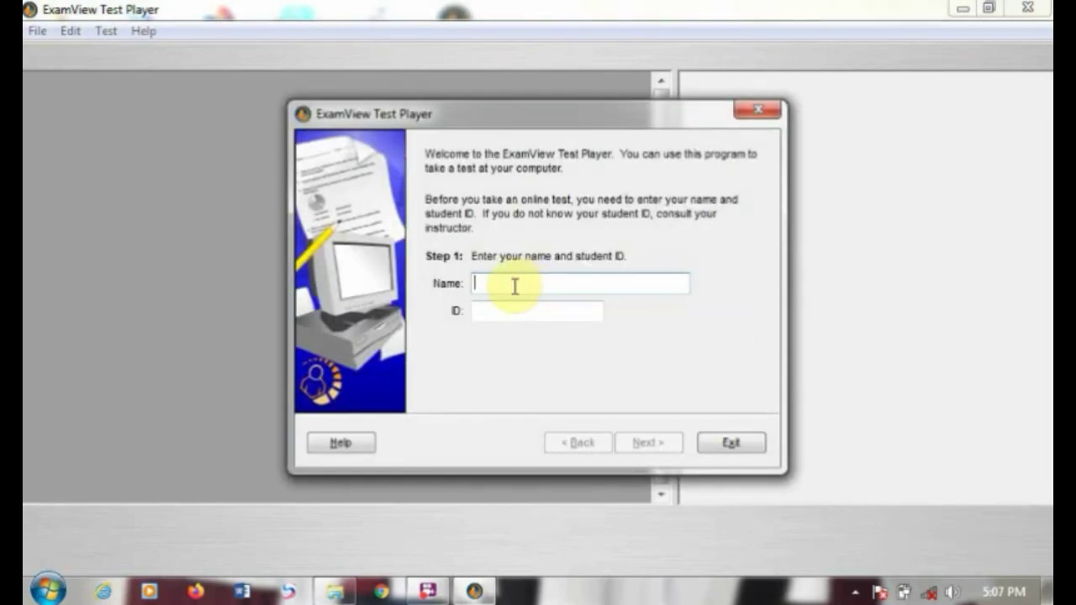
{"action": "type", "text": "nina45"}
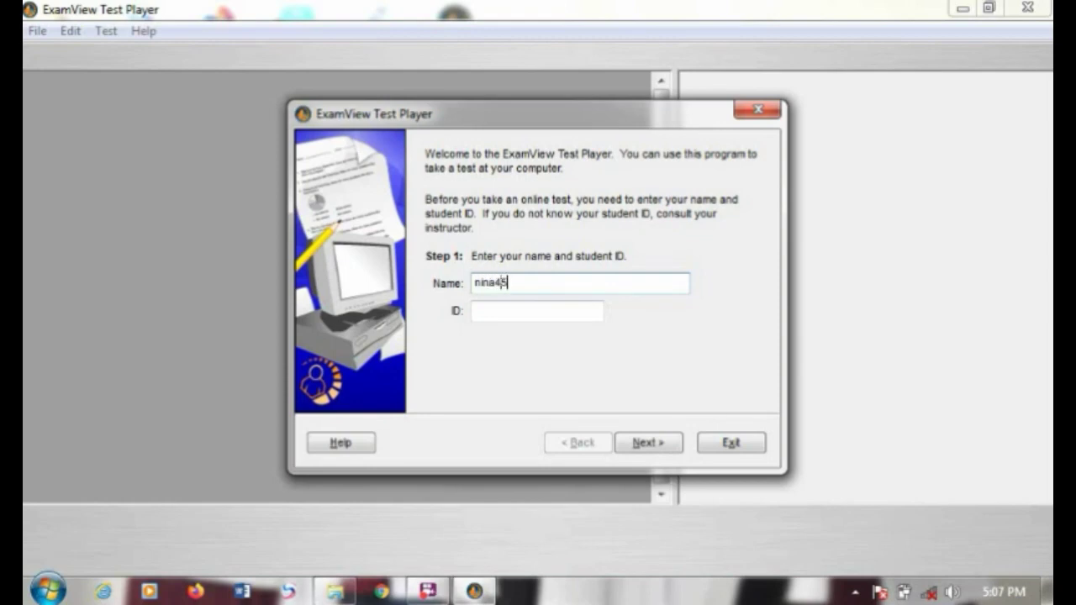
{"action": "left_click", "coordinate": [511, 308]}
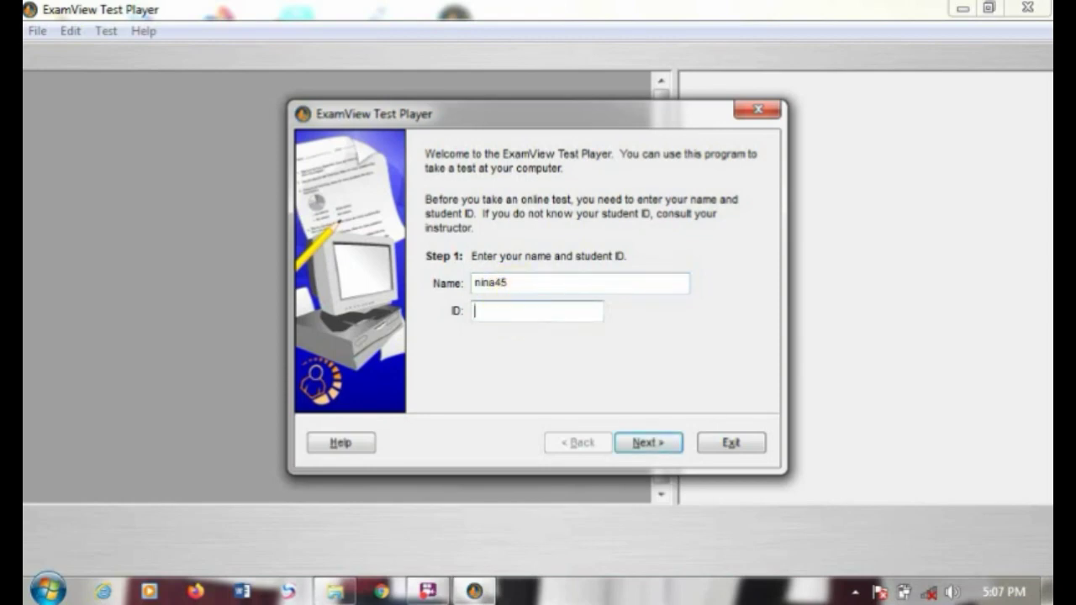
{"action": "type", "text": "nina"}
{"action": "left_click", "coordinate": [644, 445]}
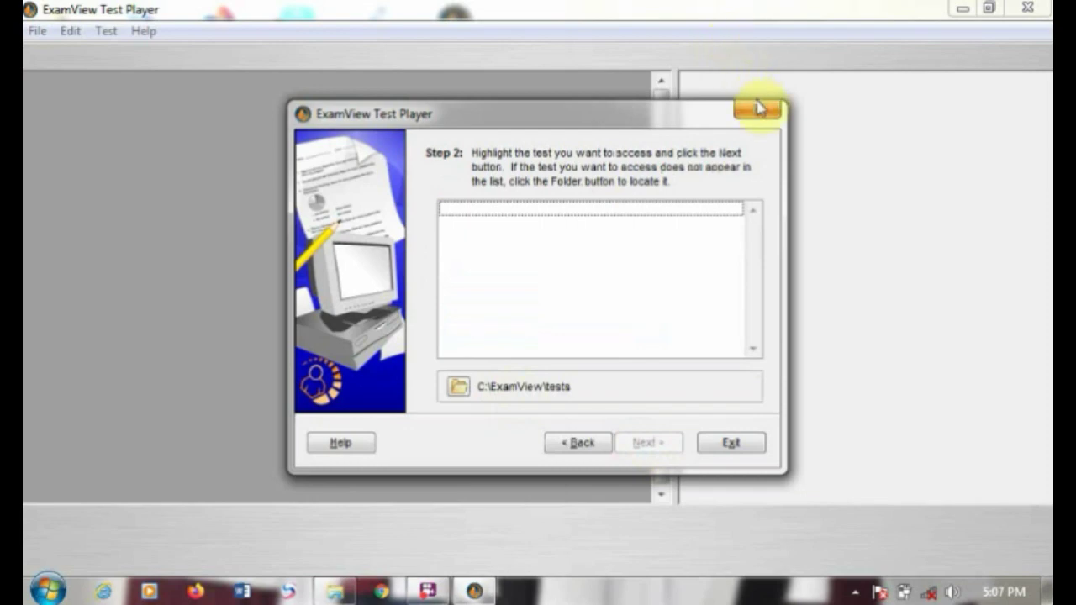
Step: Exit the Test Player from the test-selection step, confirming Yes in the Caution dialog
{"action": "left_click", "coordinate": [756, 108]}
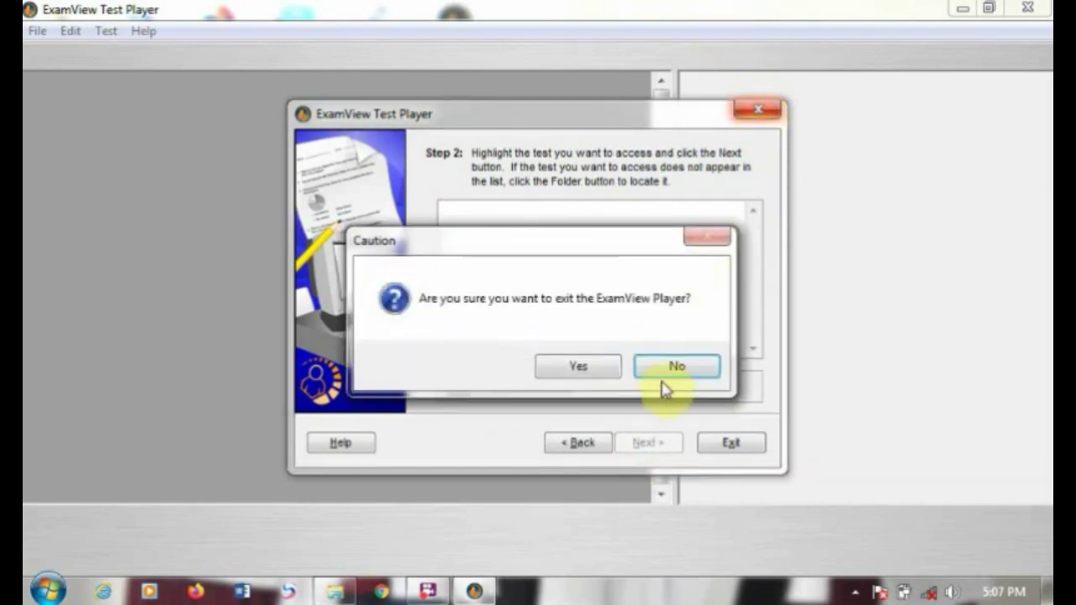
{"action": "left_click", "coordinate": [677, 363]}
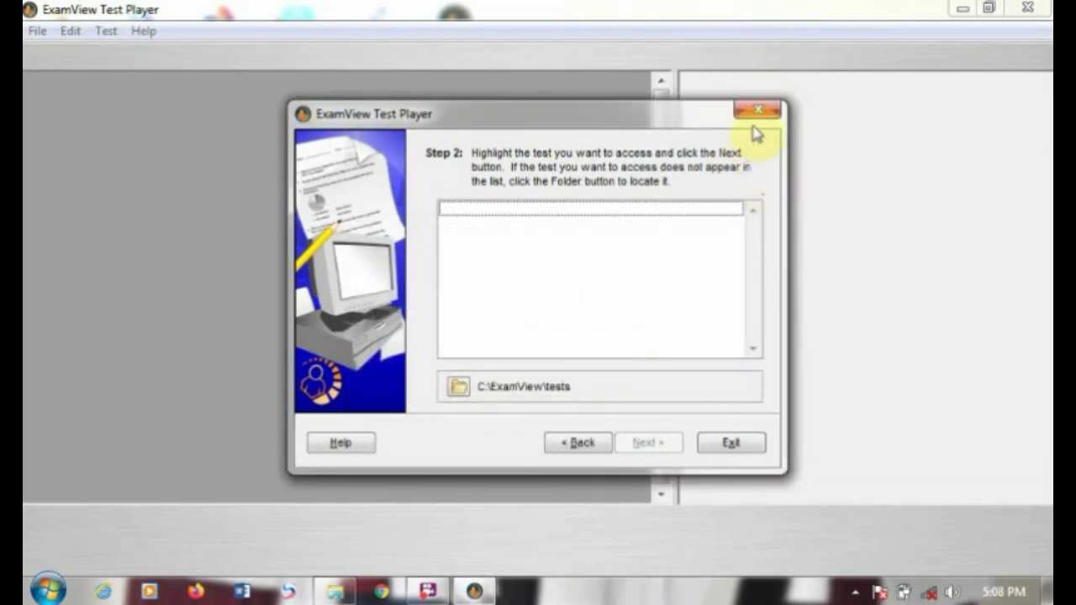
{"action": "left_click", "coordinate": [727, 443]}
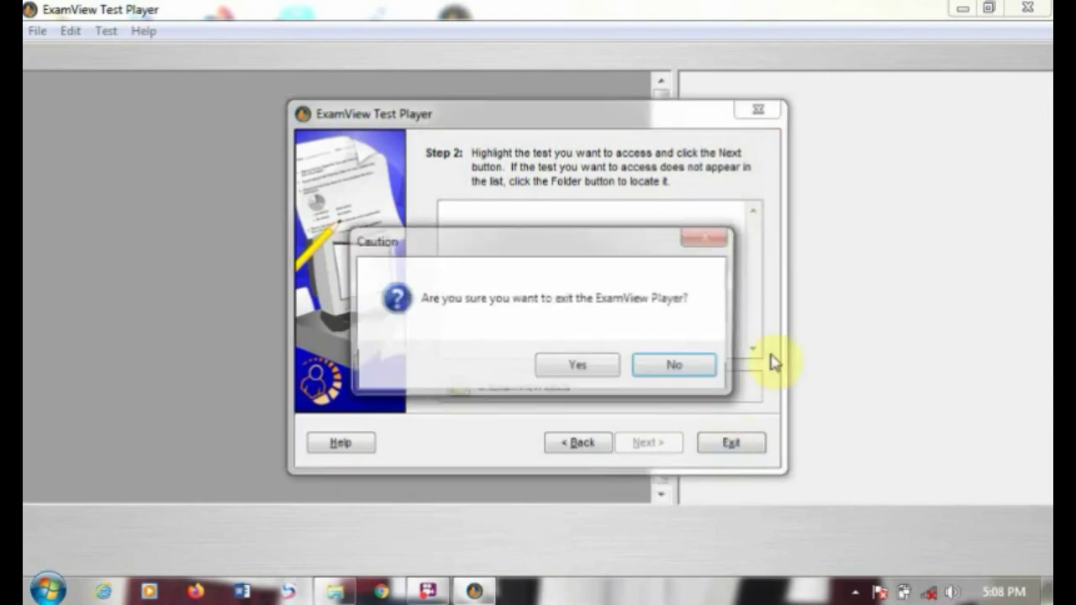
{"action": "left_click", "coordinate": [606, 365]}
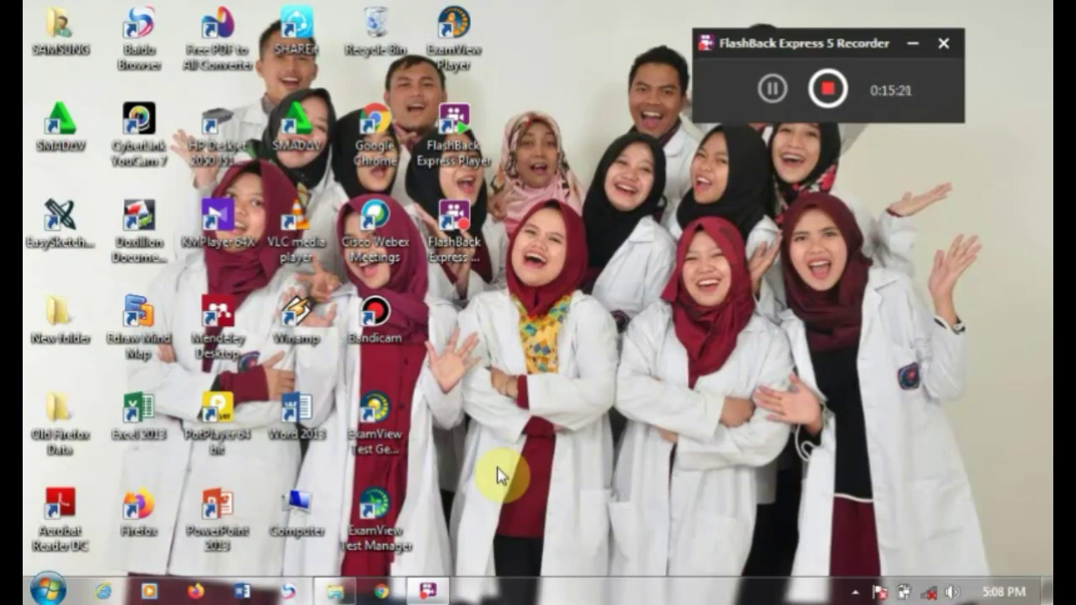
{"action": "left_click", "coordinate": [828, 89]}
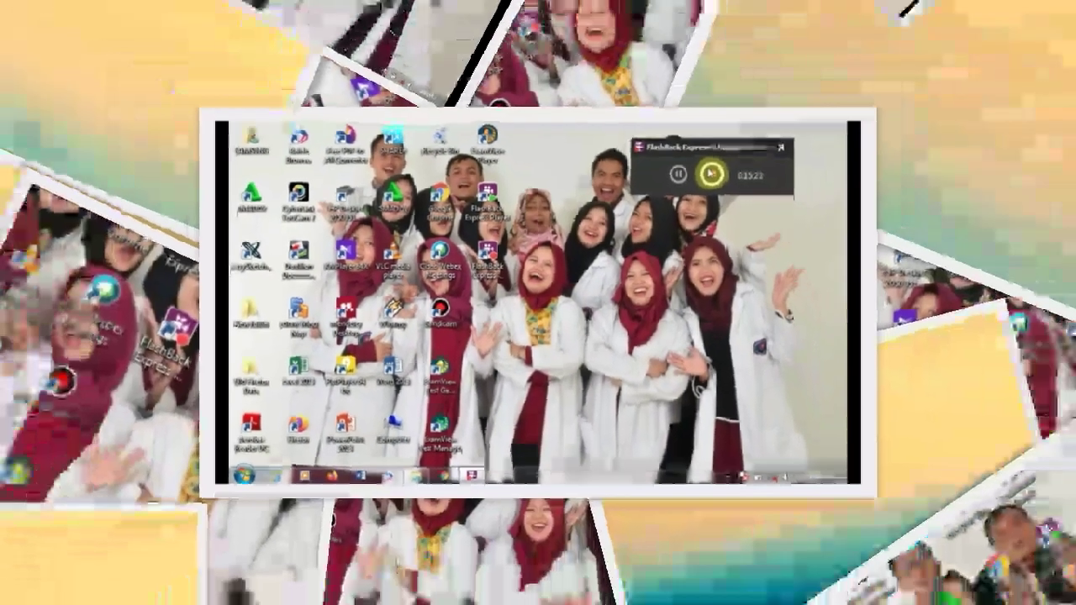